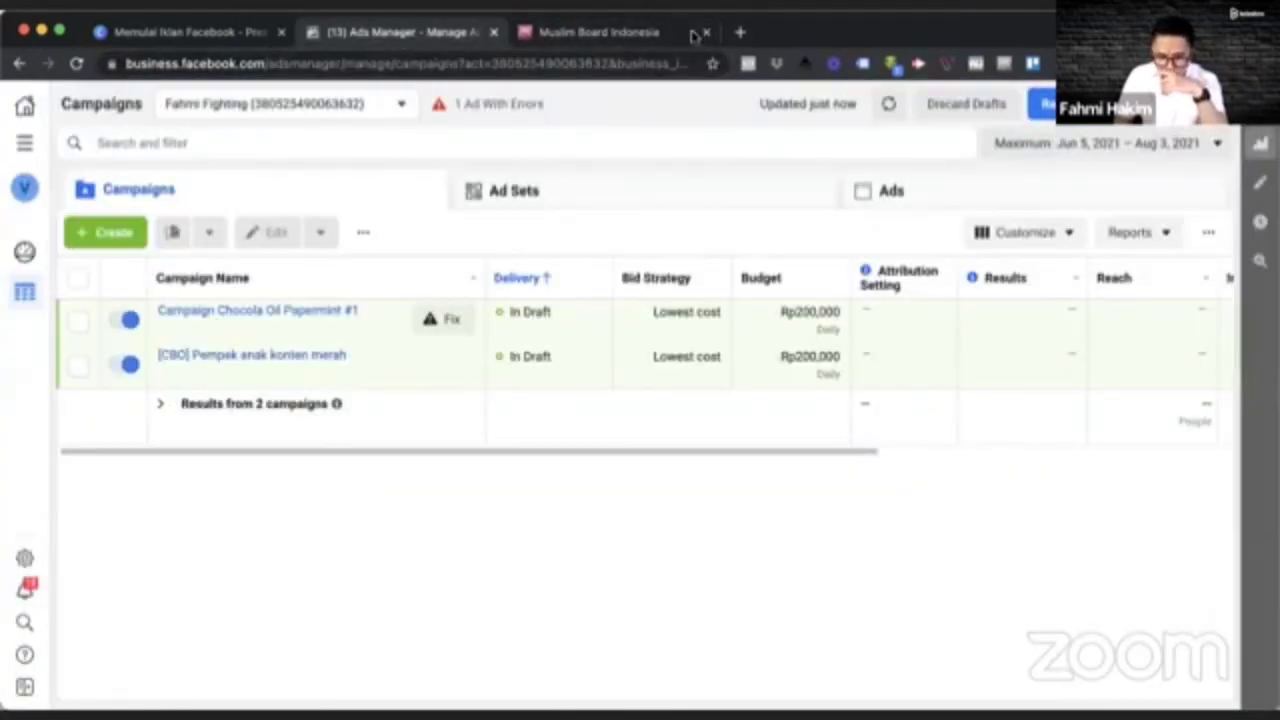
pyautogui.click(650, 32)
pyautogui.click(521, 64)
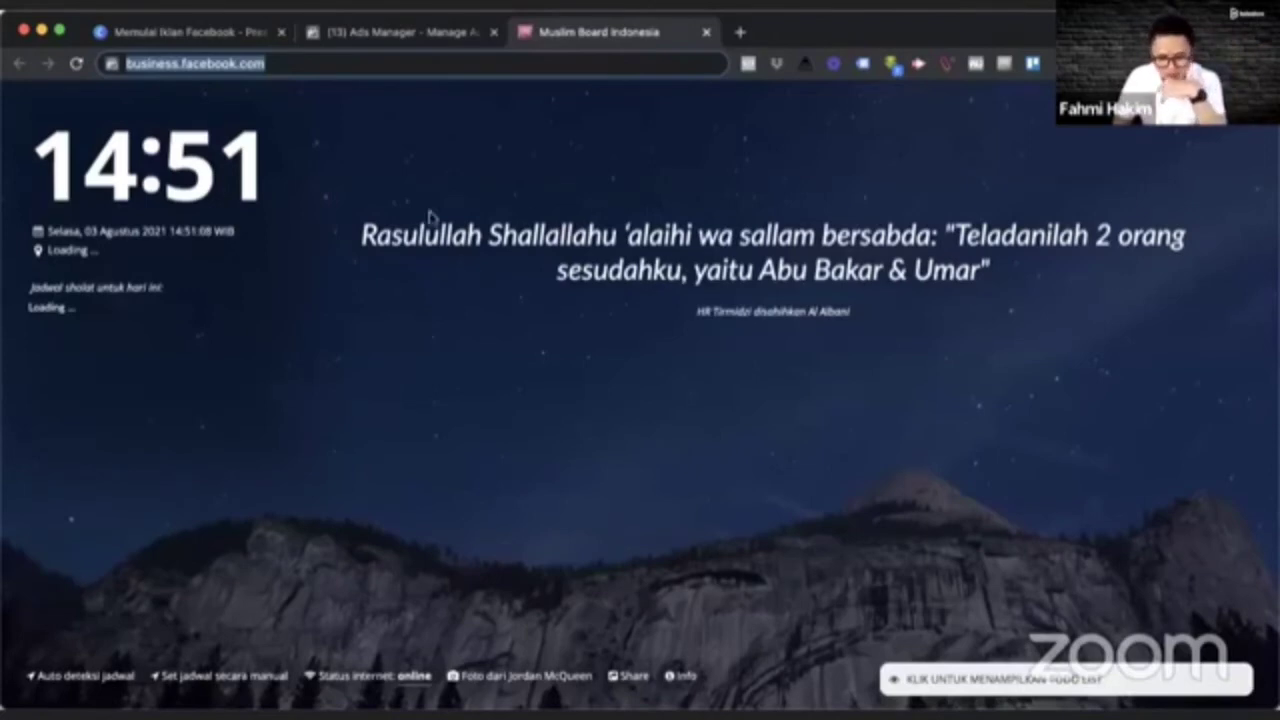
pyautogui.click(458, 36)
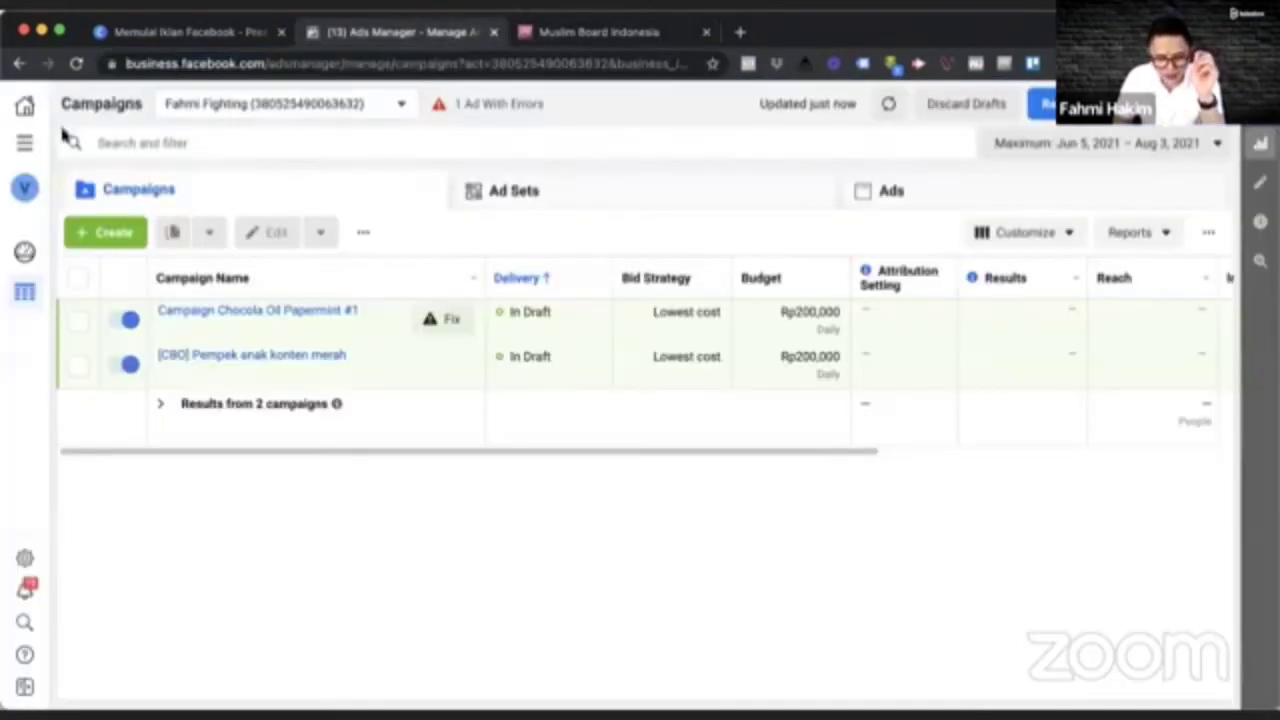
# Step: Open the All Tools overview and examine its shortcuts and business management entries
pyautogui.press('super+equal')
pyautogui.press('super+equal')
pyautogui.press('super+equal')
pyautogui.press('super+equal')
pyautogui.press('super+equal')
pyautogui.click(57, 225)
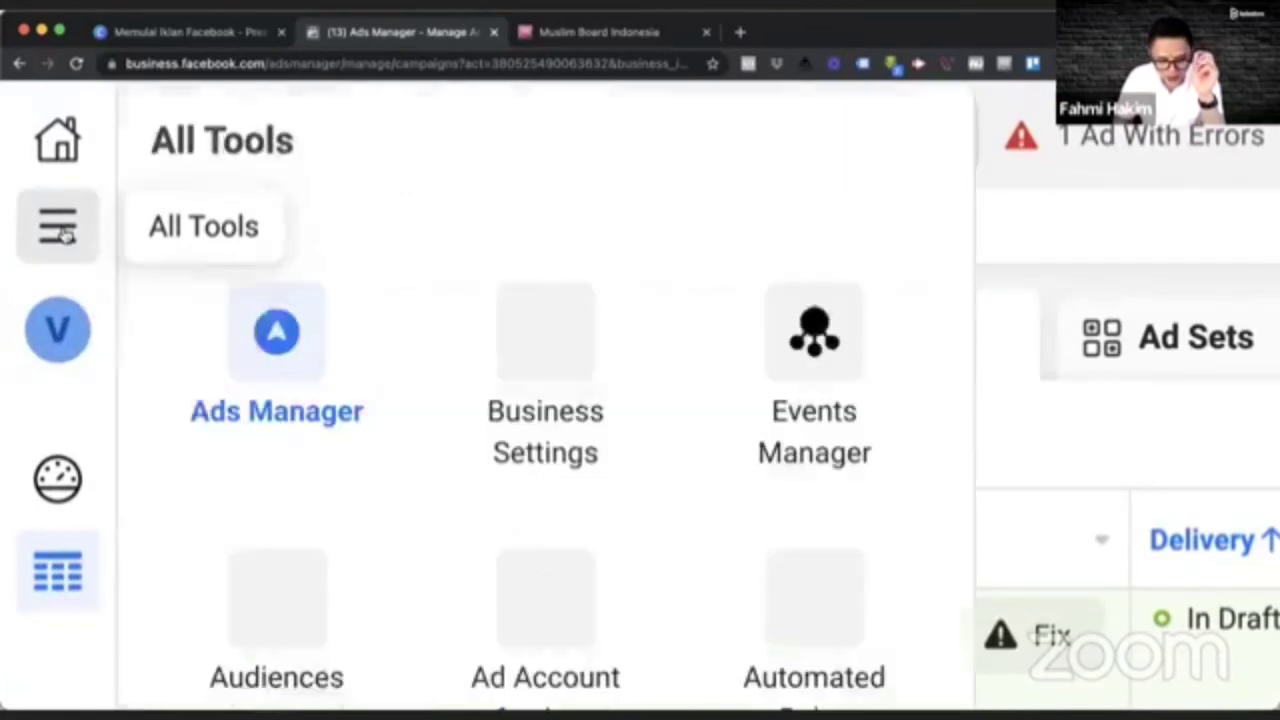
pyautogui.press('super+minus')
pyautogui.press('super+minus')
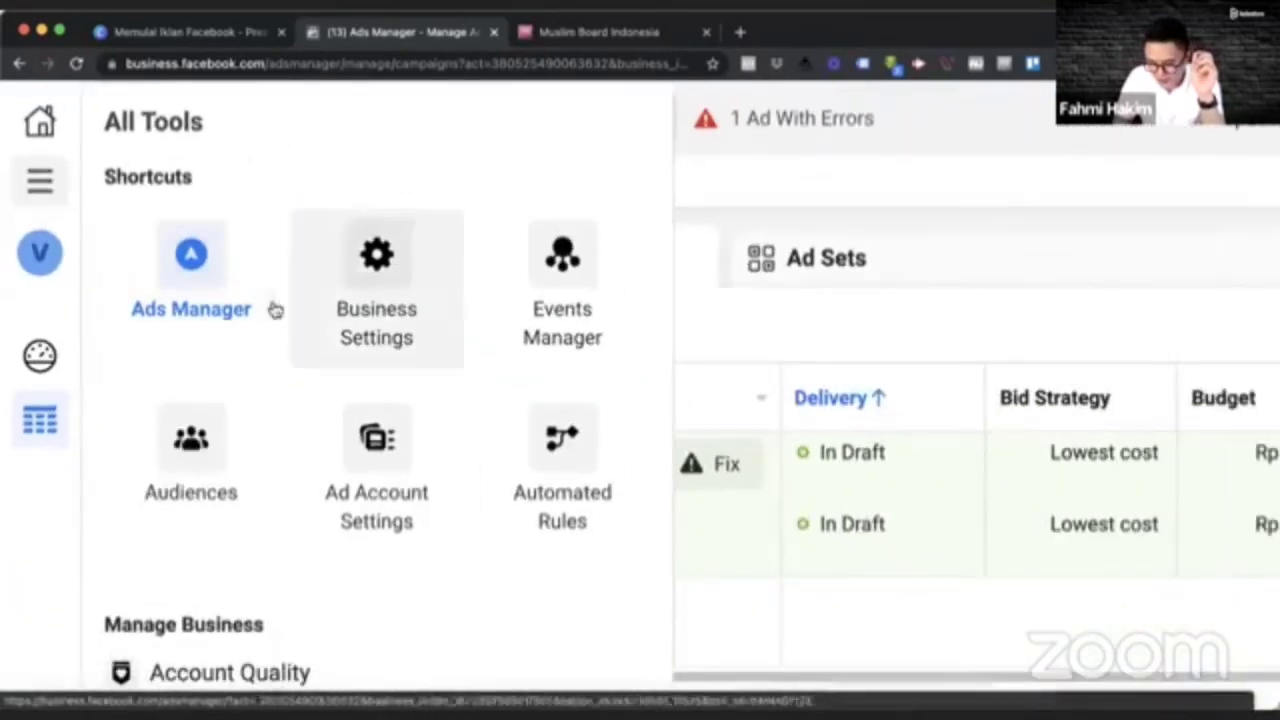
pyautogui.press('super+minus')
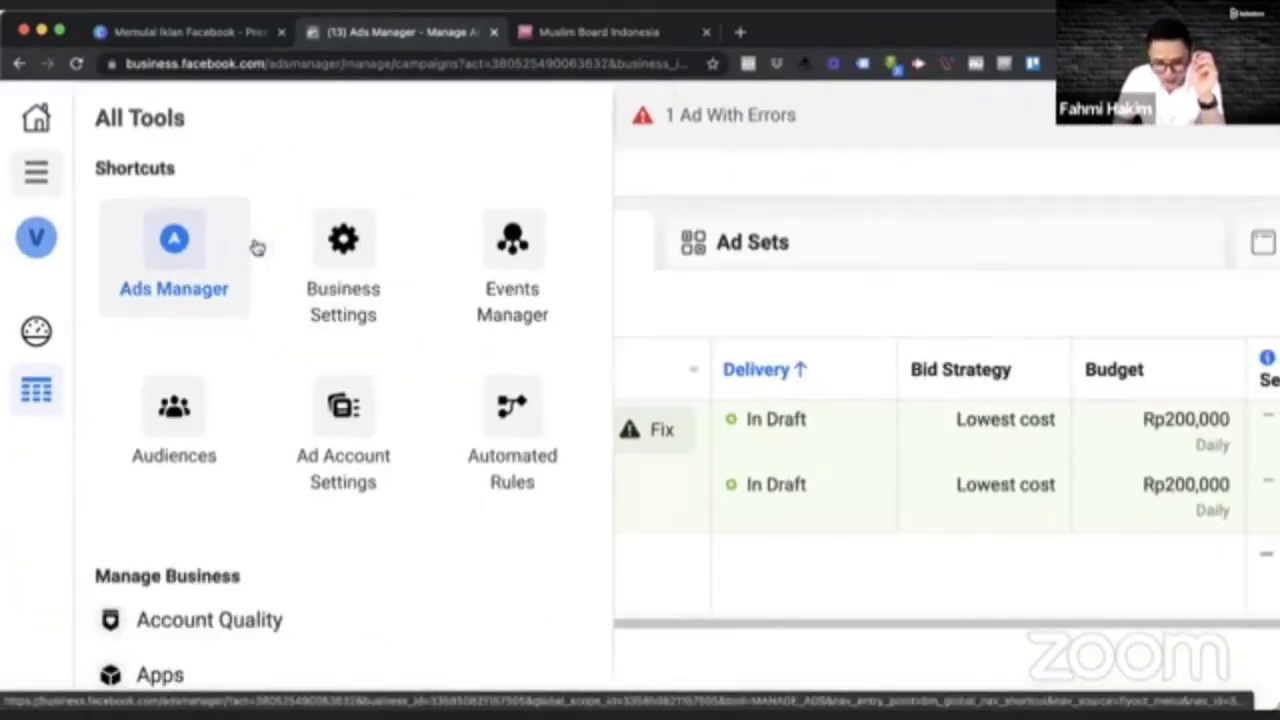
pyautogui.press('super+minus')
pyautogui.press('super+minus')
pyautogui.click(514, 190)
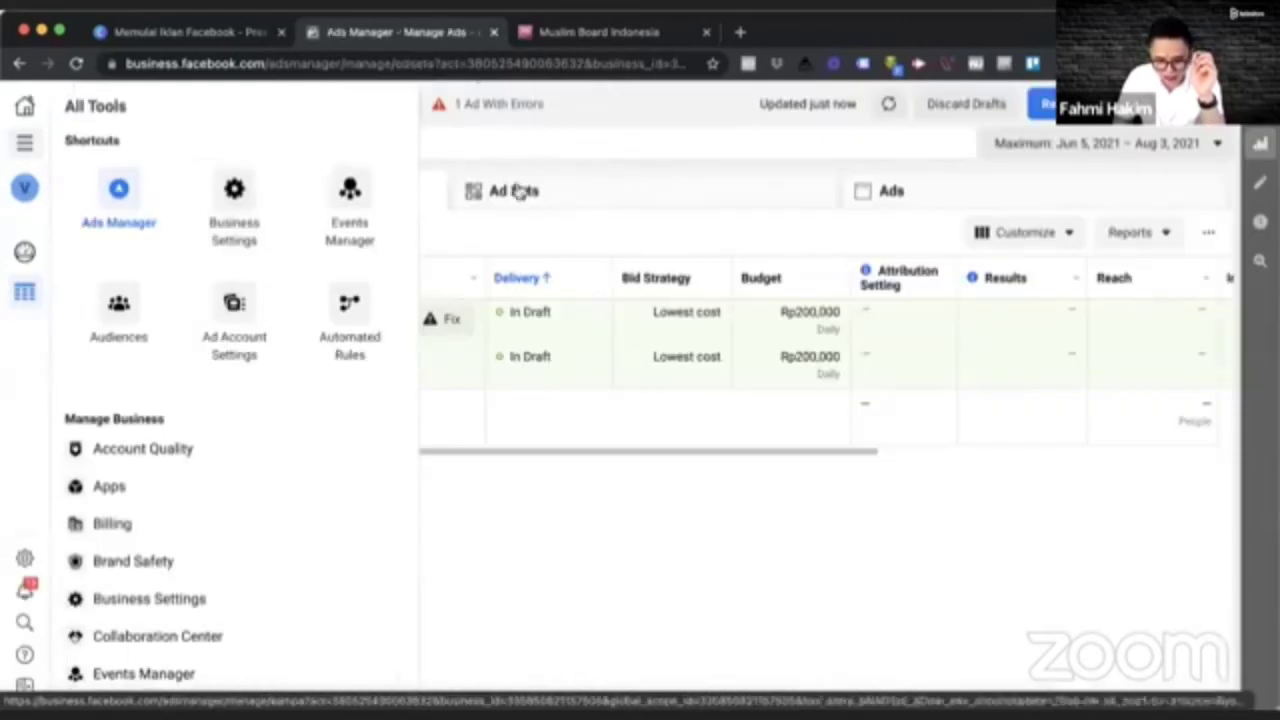
pyautogui.click(283, 196)
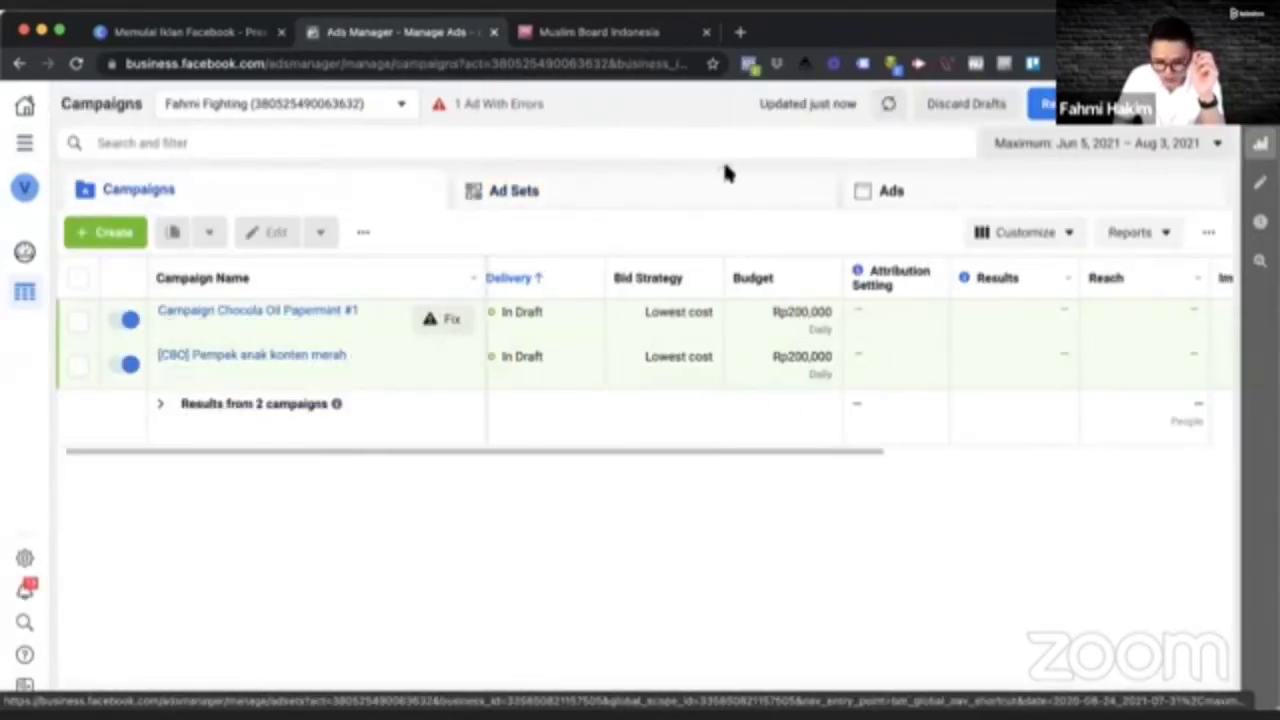
pyautogui.click(224, 104)
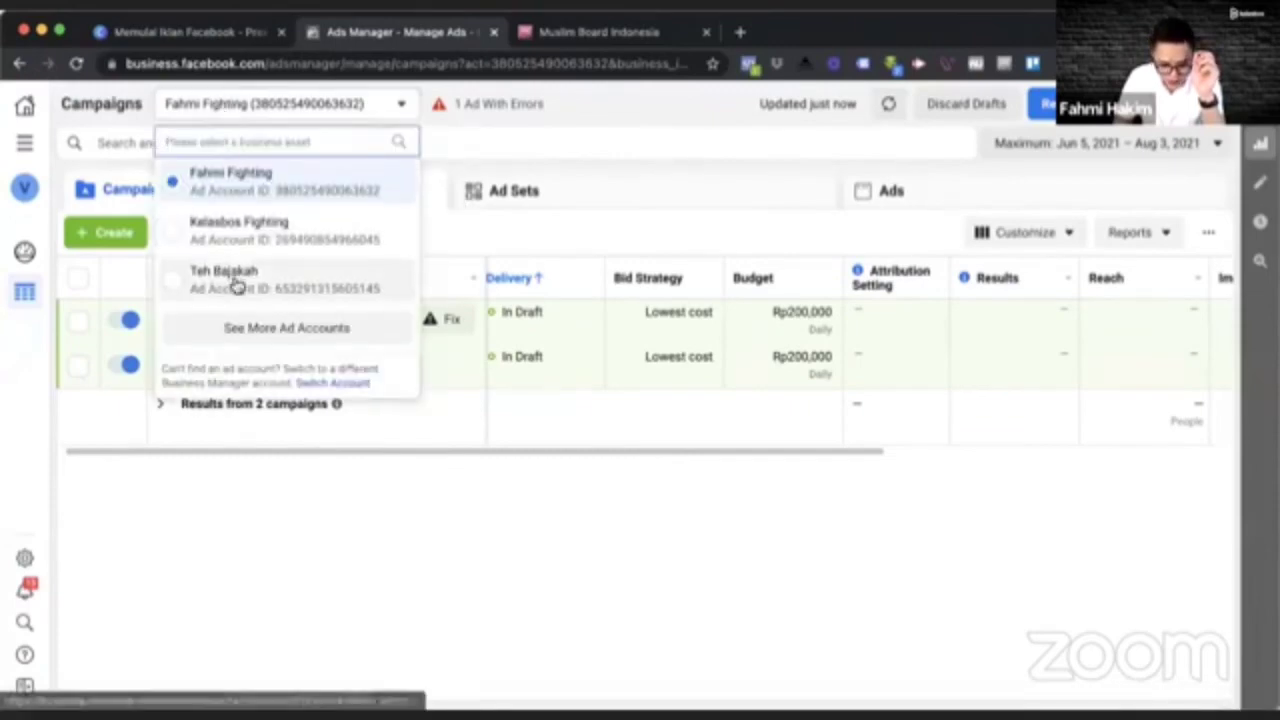
pyautogui.click(25, 143)
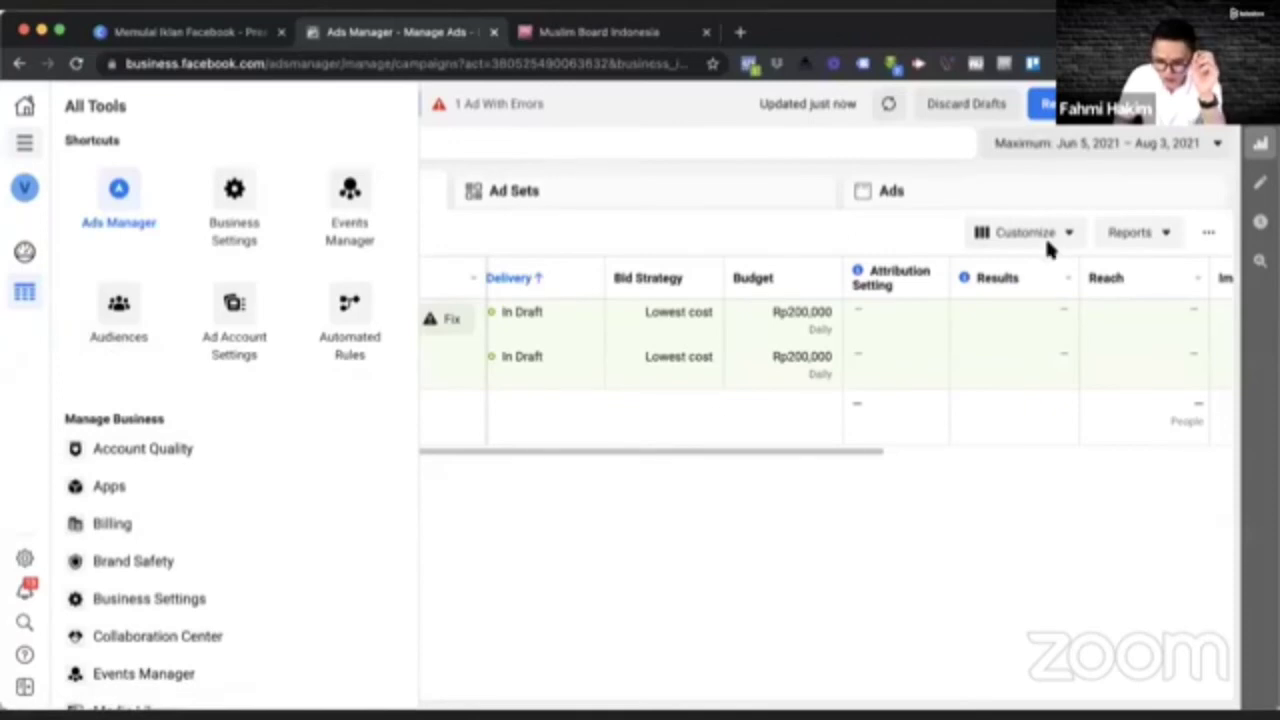
pyautogui.click(9, 416)
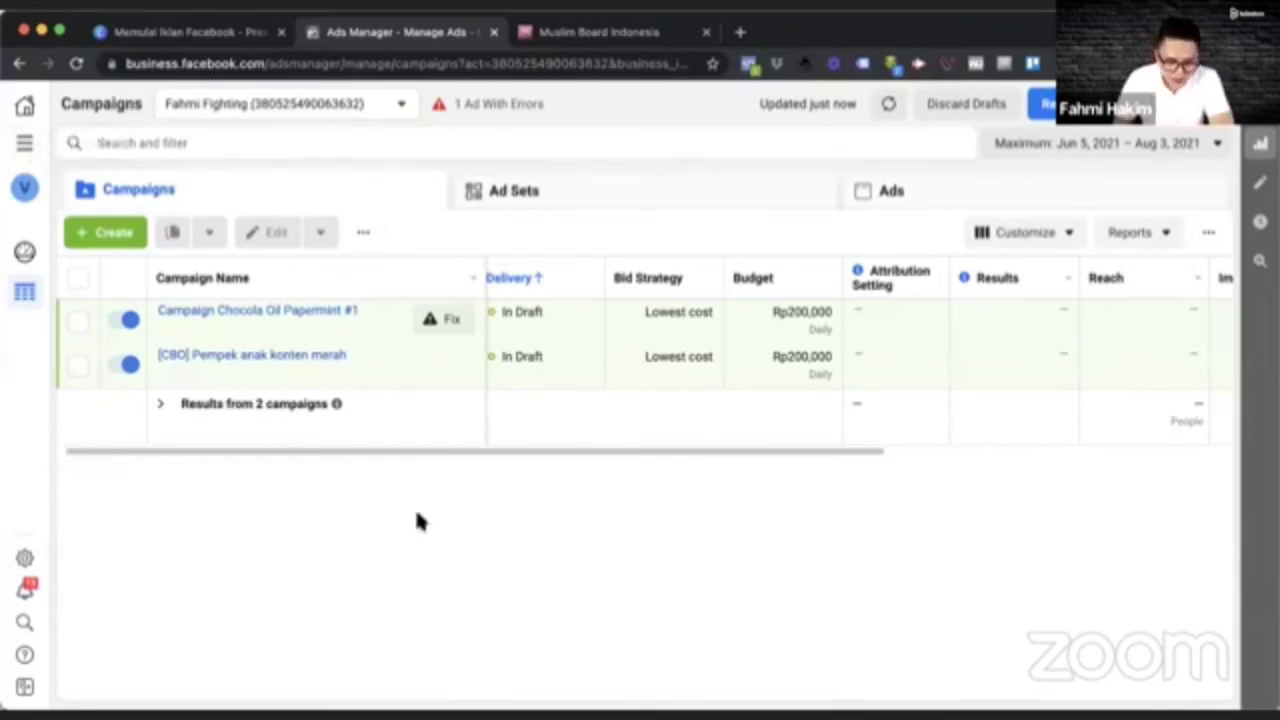
# Step: Create a new campaign with the Conversions objective and continue to its settings
pyautogui.click(118, 233)
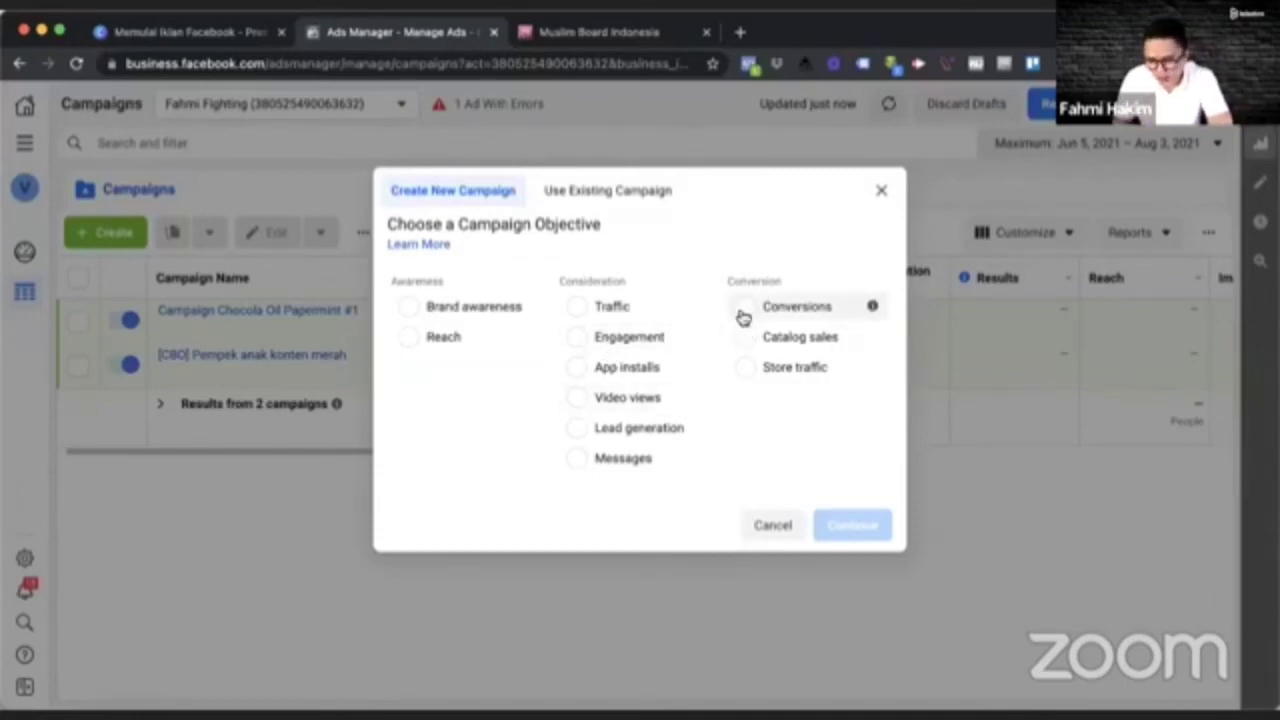
pyautogui.press('super+equal')
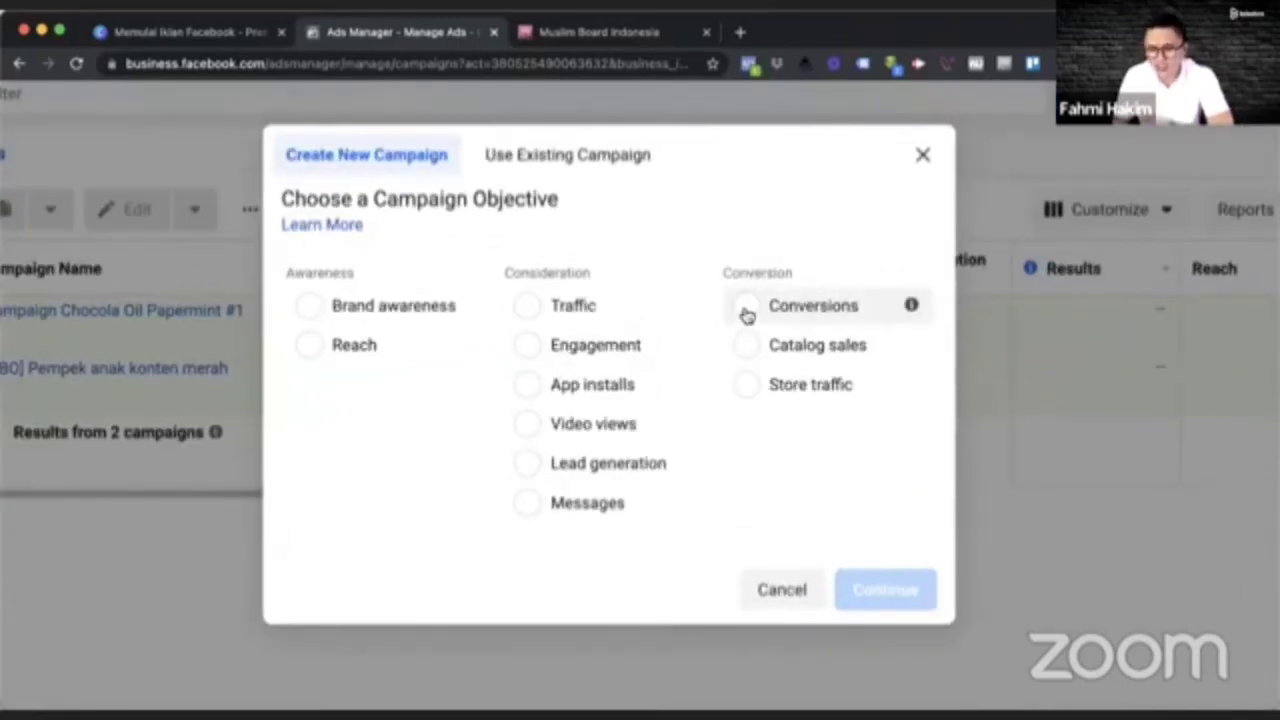
pyautogui.click(746, 310)
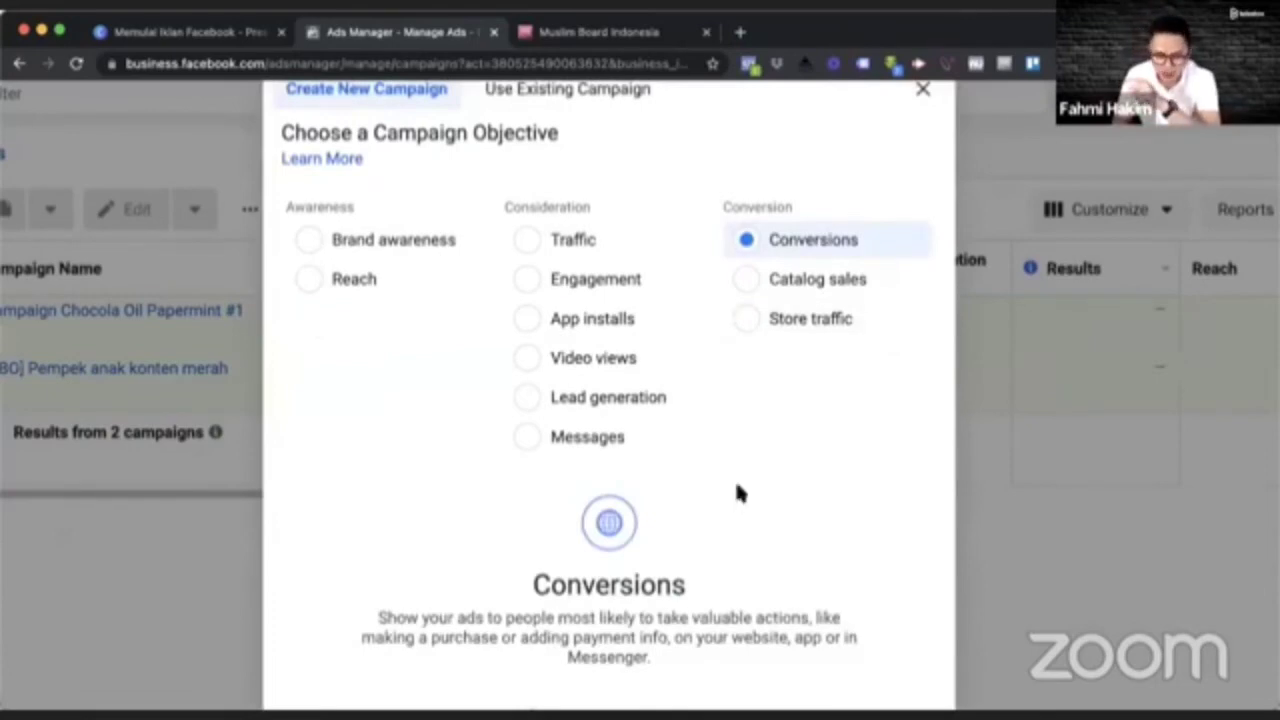
pyautogui.press('super+minus')
pyautogui.press('super+minus')
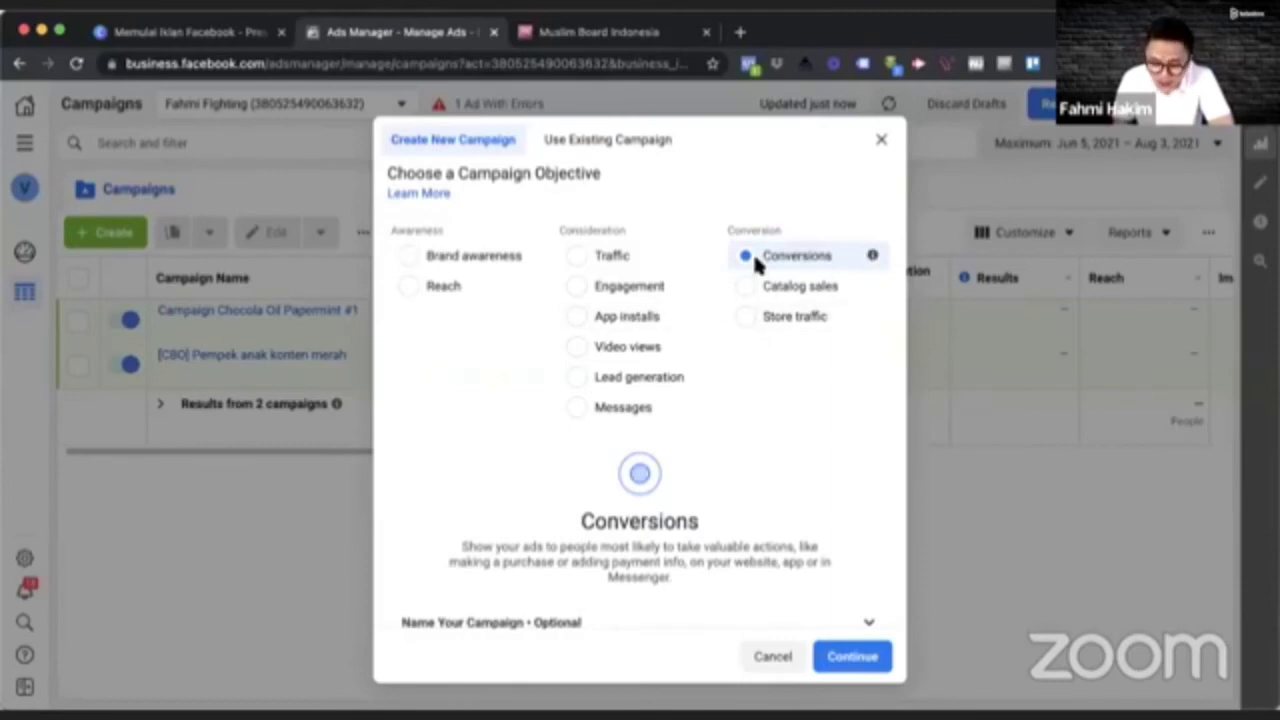
pyautogui.press('super+0')
pyautogui.press('super+plus')
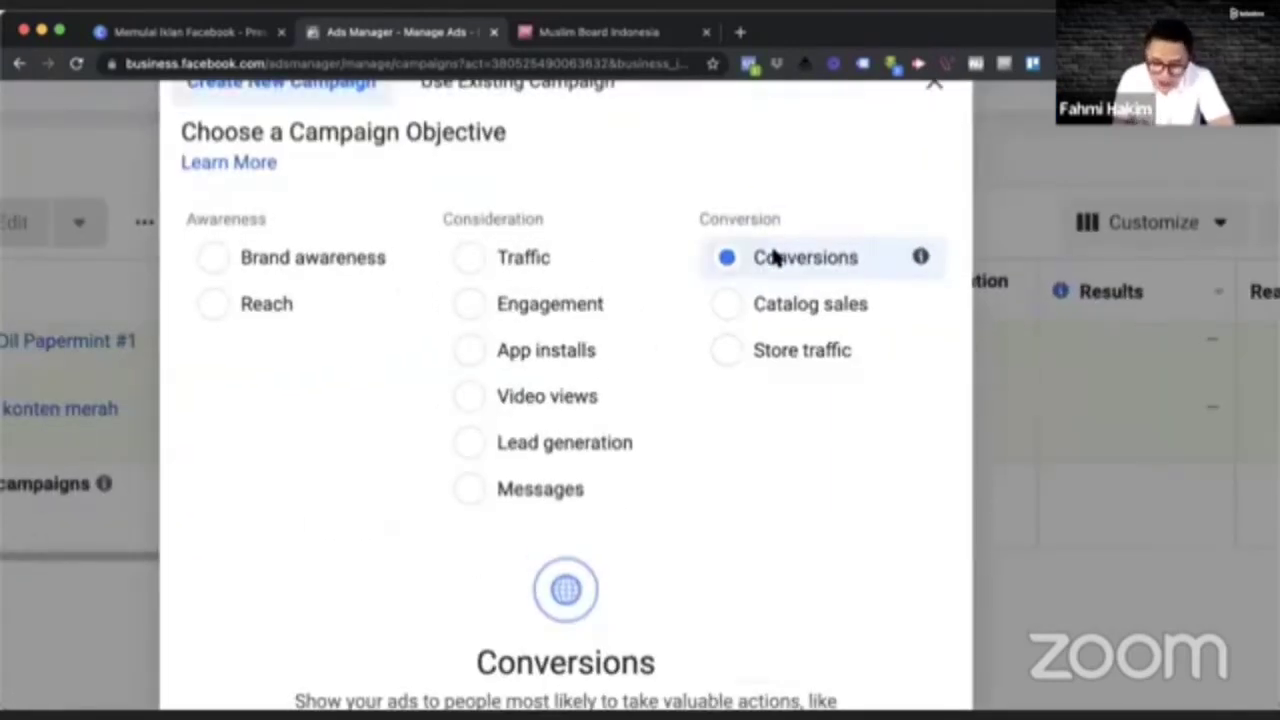
pyautogui.press('super+plus')
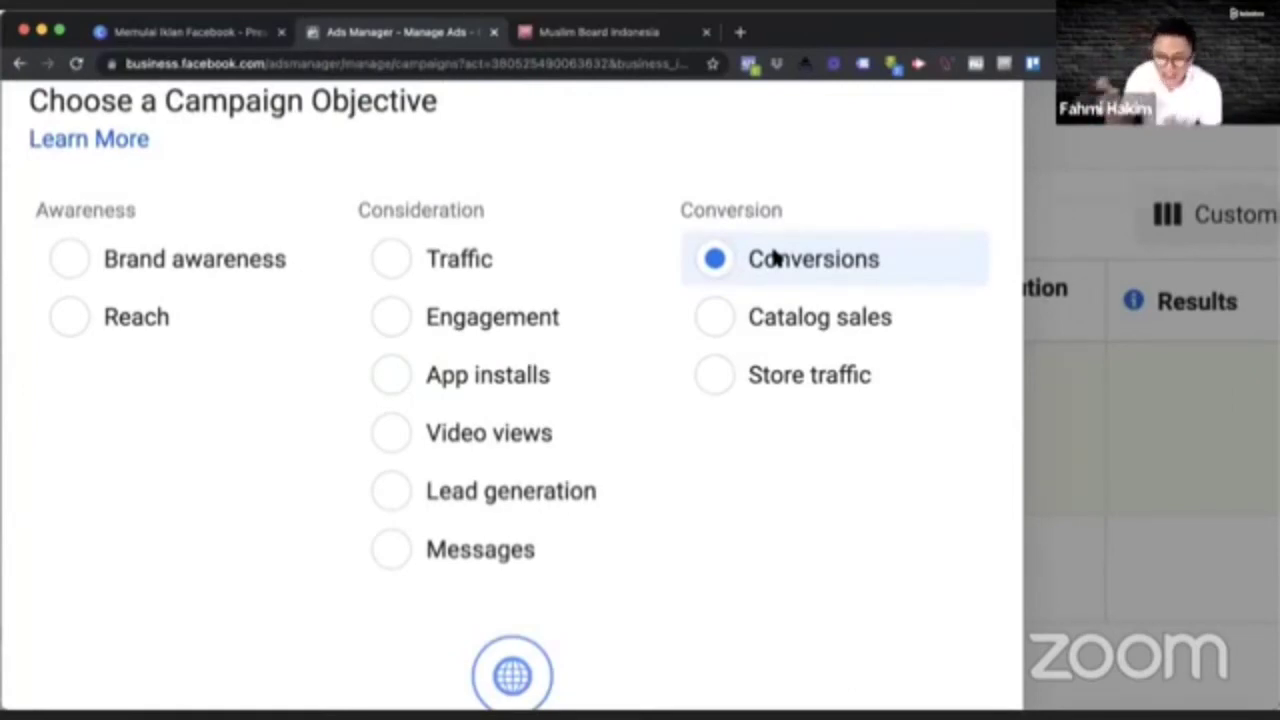
pyautogui.press('super+minus')
pyautogui.press('super+minus')
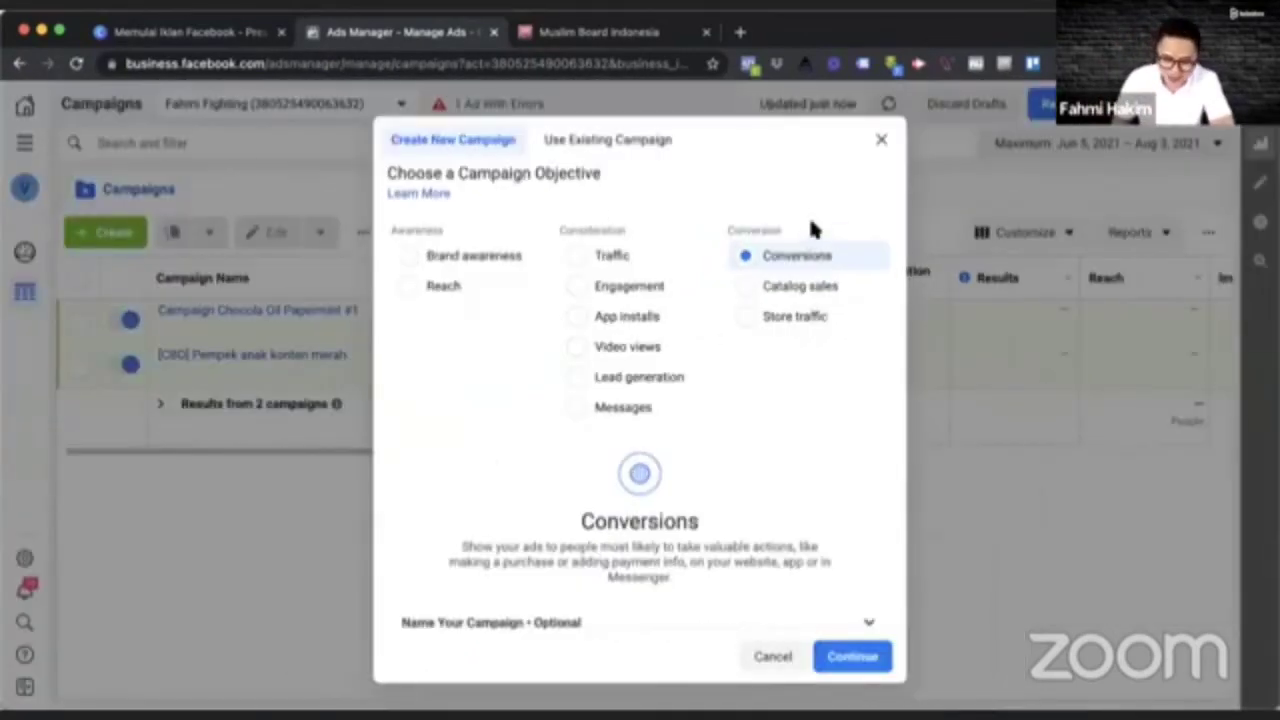
pyautogui.scroll(-1, 808, 605)
pyautogui.click(838, 655)
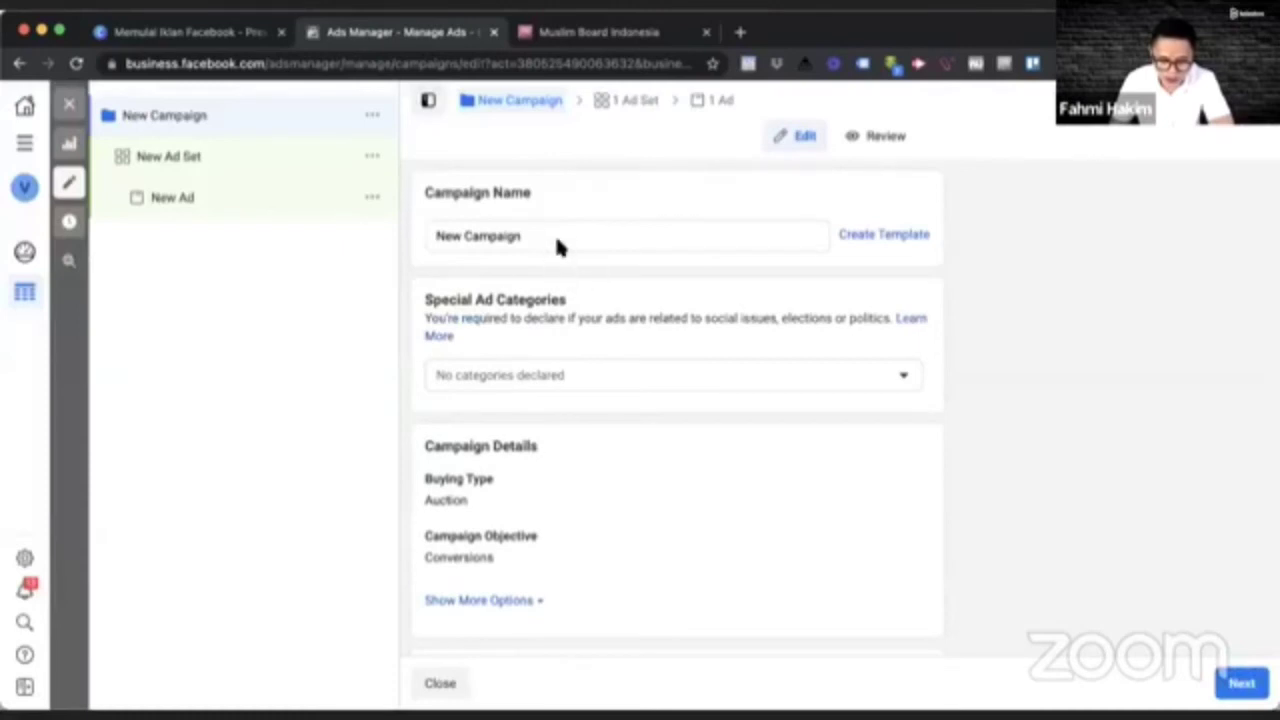
# Step: Name the new campaign "Coba doang #1"
pyautogui.tripleClick(560, 236)
pyautogui.write('Coba doang')
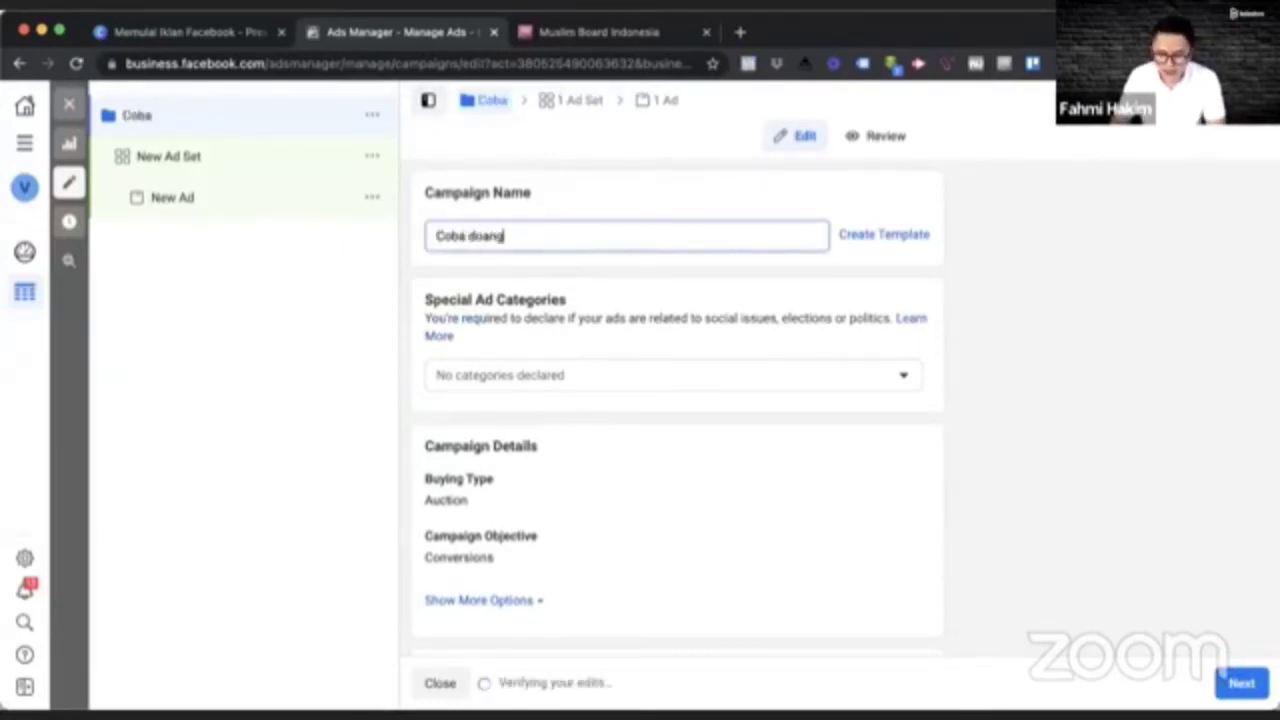
pyautogui.click(726, 207)
pyautogui.click(586, 242)
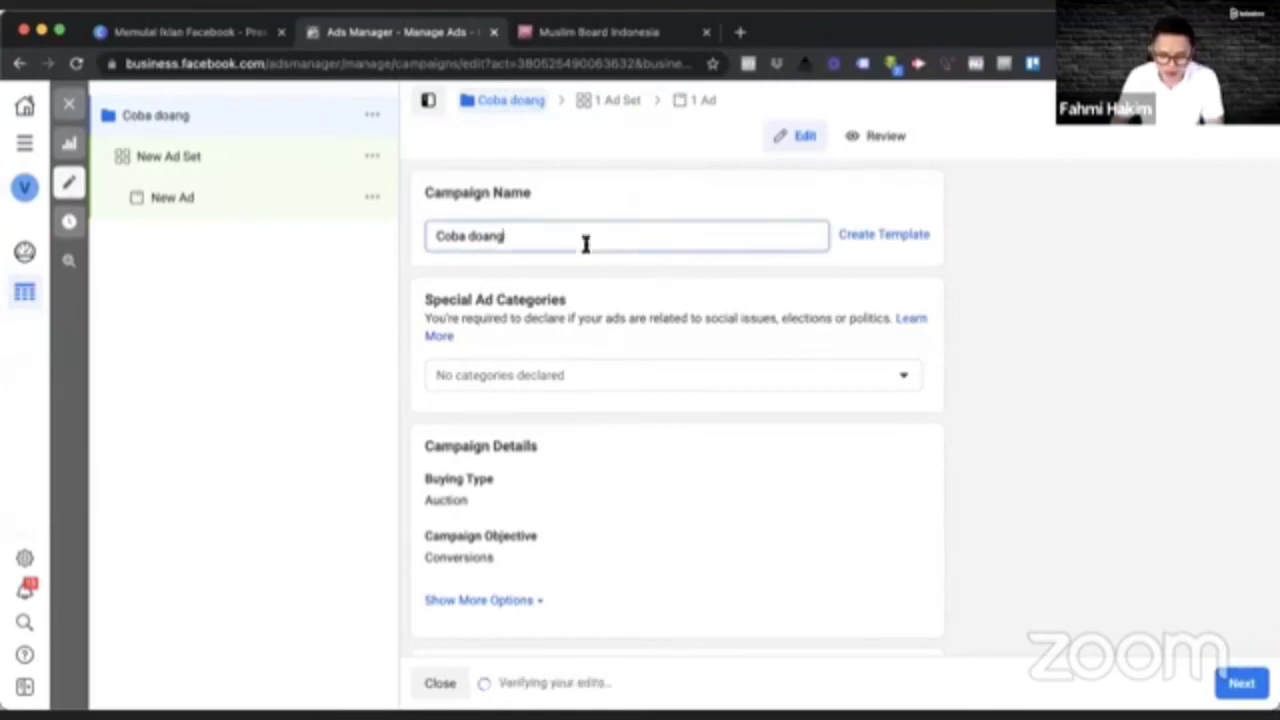
pyautogui.write('#1')
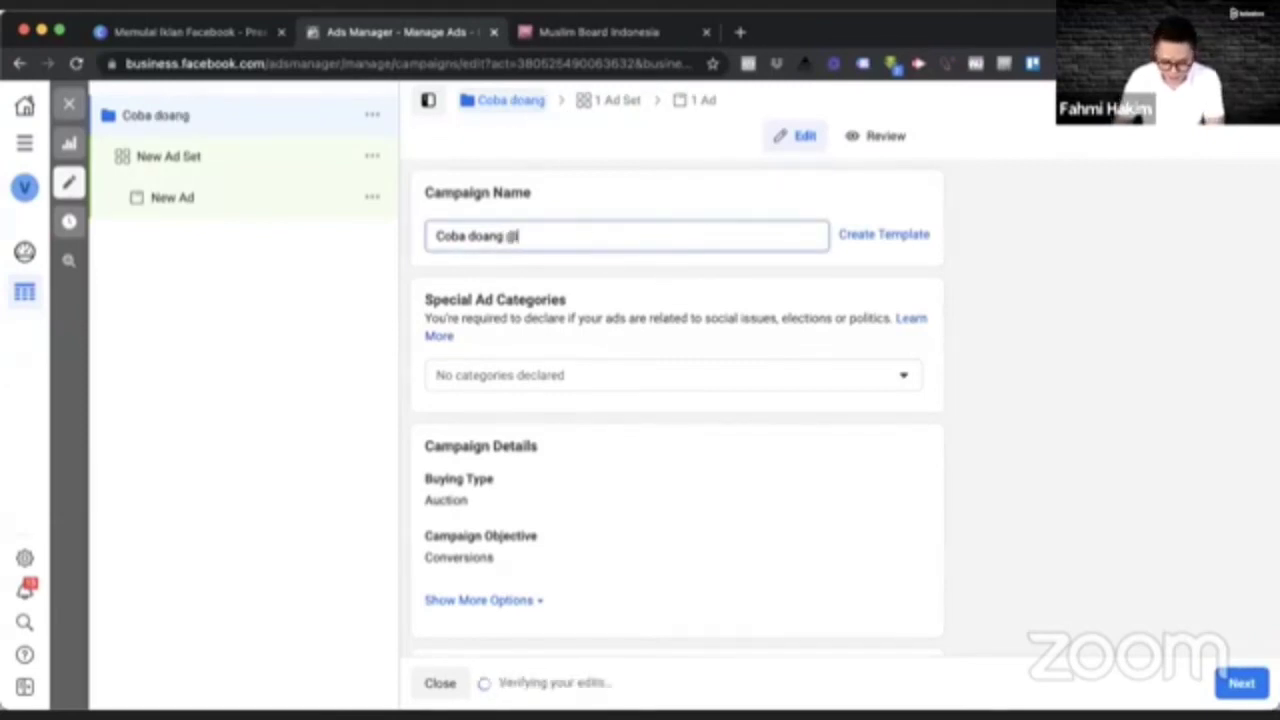
pyautogui.click(671, 208)
# Step: Keep the remaining campaign settings, including A/B test and campaign budget optimization, as they are and proceed to the new ad set
pyautogui.scroll(-5, 671, 208)
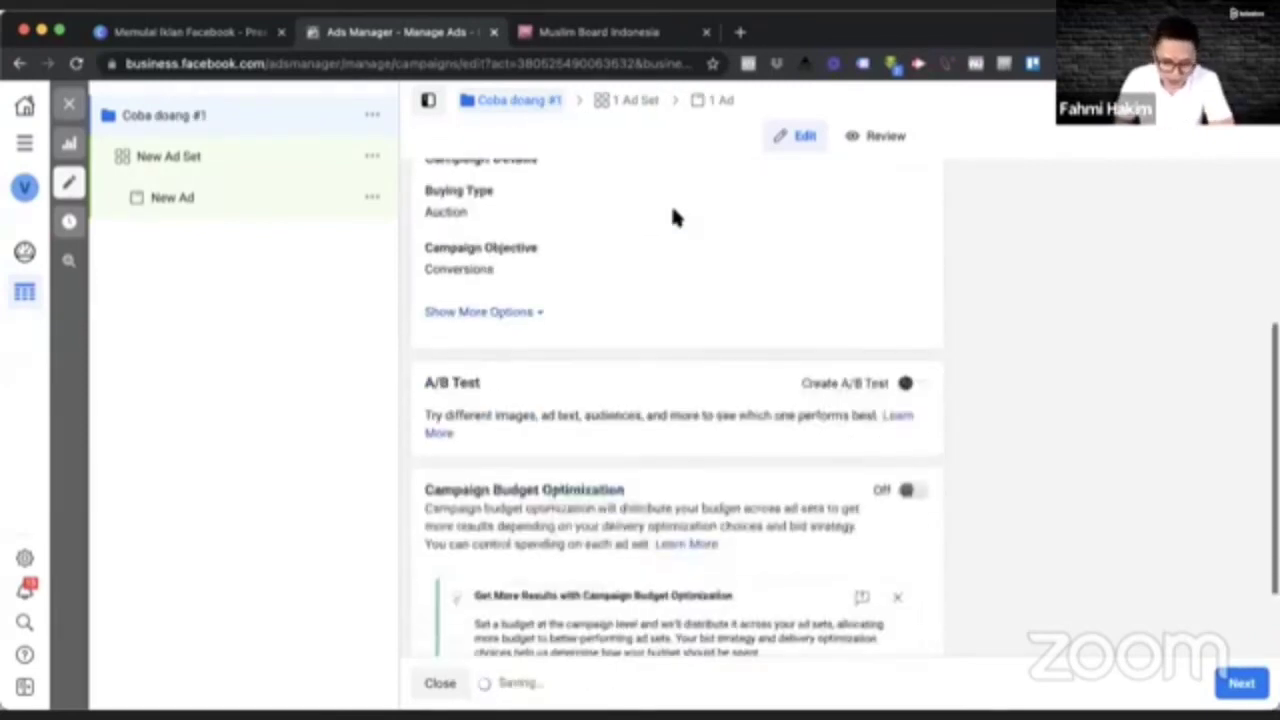
pyautogui.scroll(4, 673, 217)
pyautogui.scroll(-5, 587, 250)
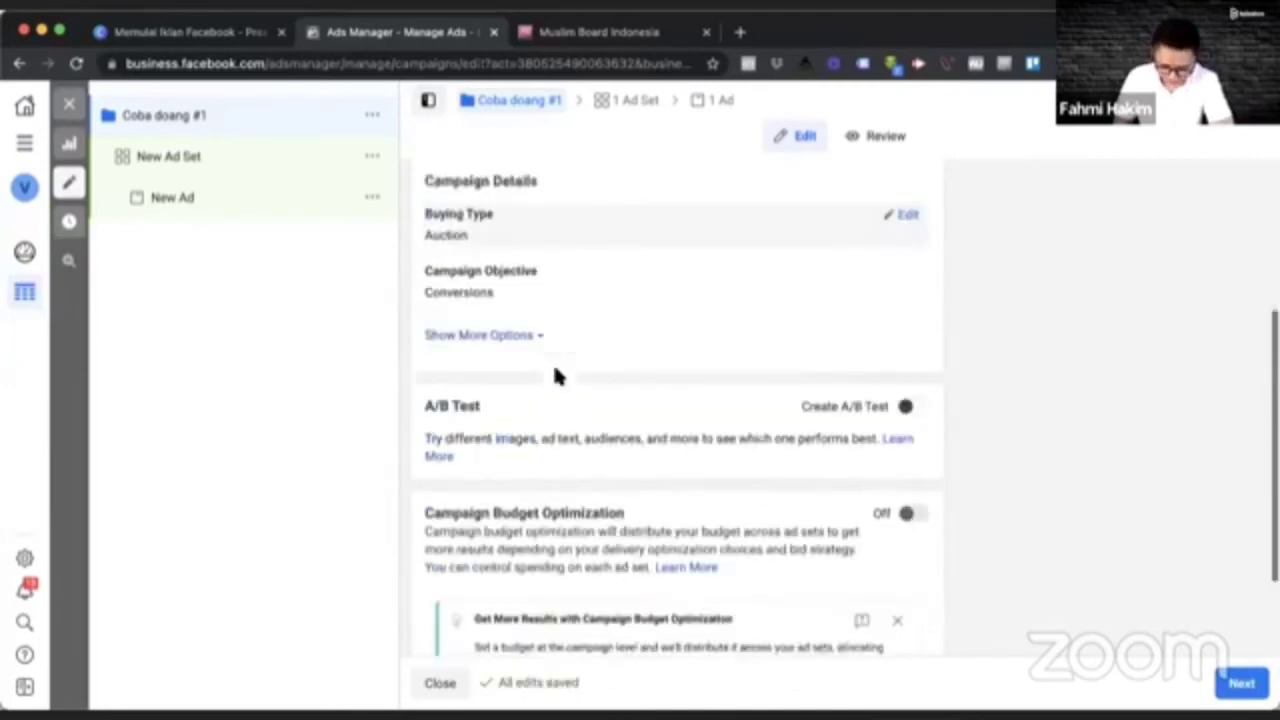
pyautogui.click(1243, 686)
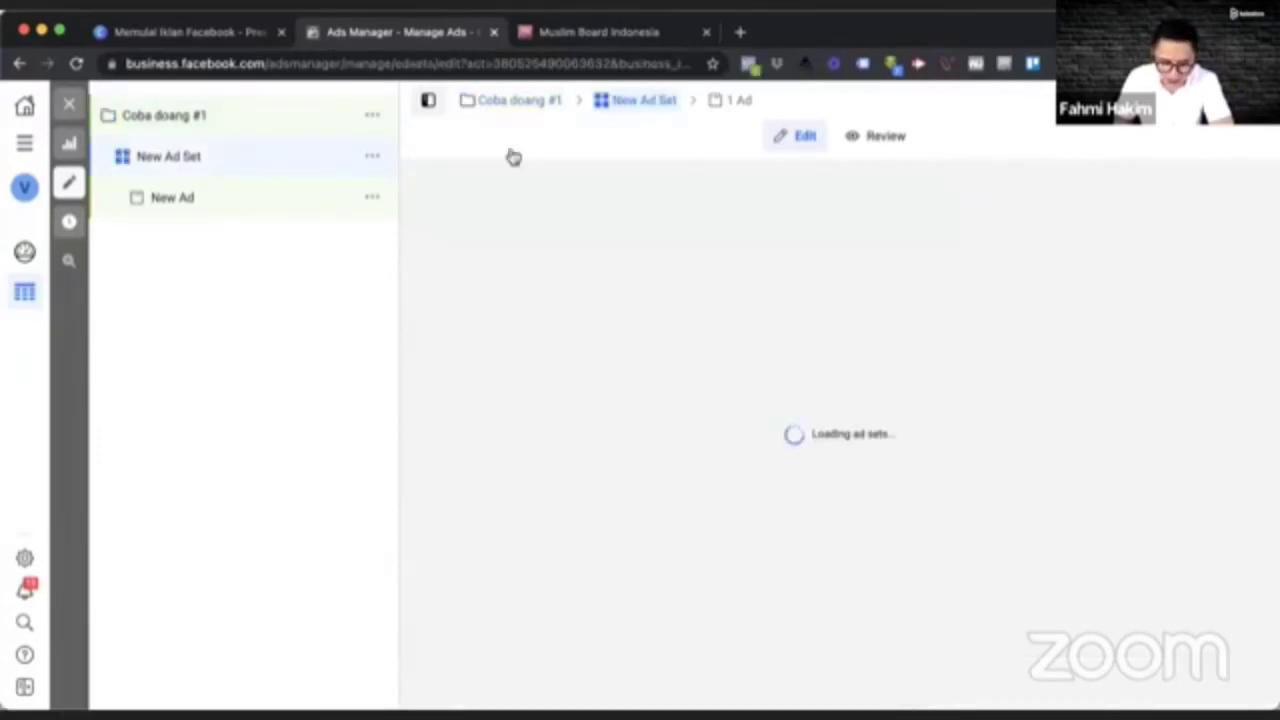
# Step: Examine the ad set's conversion event location, pixel, budget and schedule, and audience settings
pyautogui.scroll(-3, 540, 487)
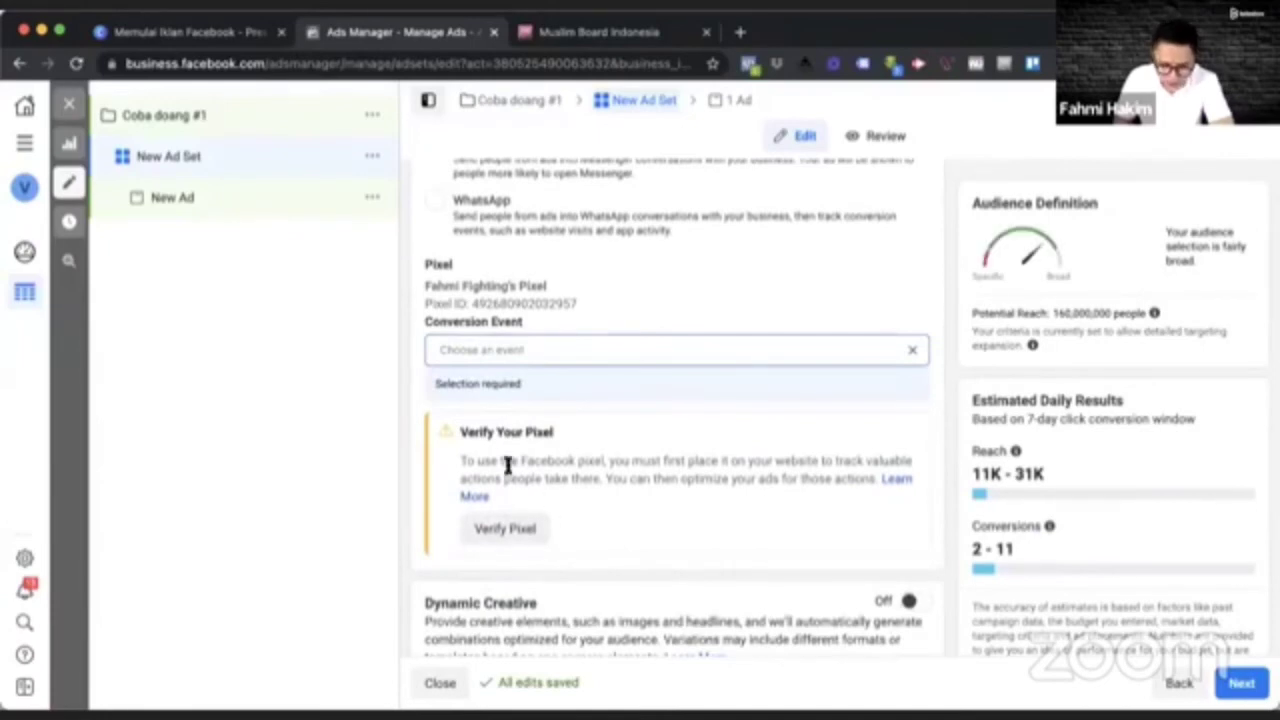
pyautogui.scroll(5, 506, 466)
pyautogui.scroll(-5, 566, 486)
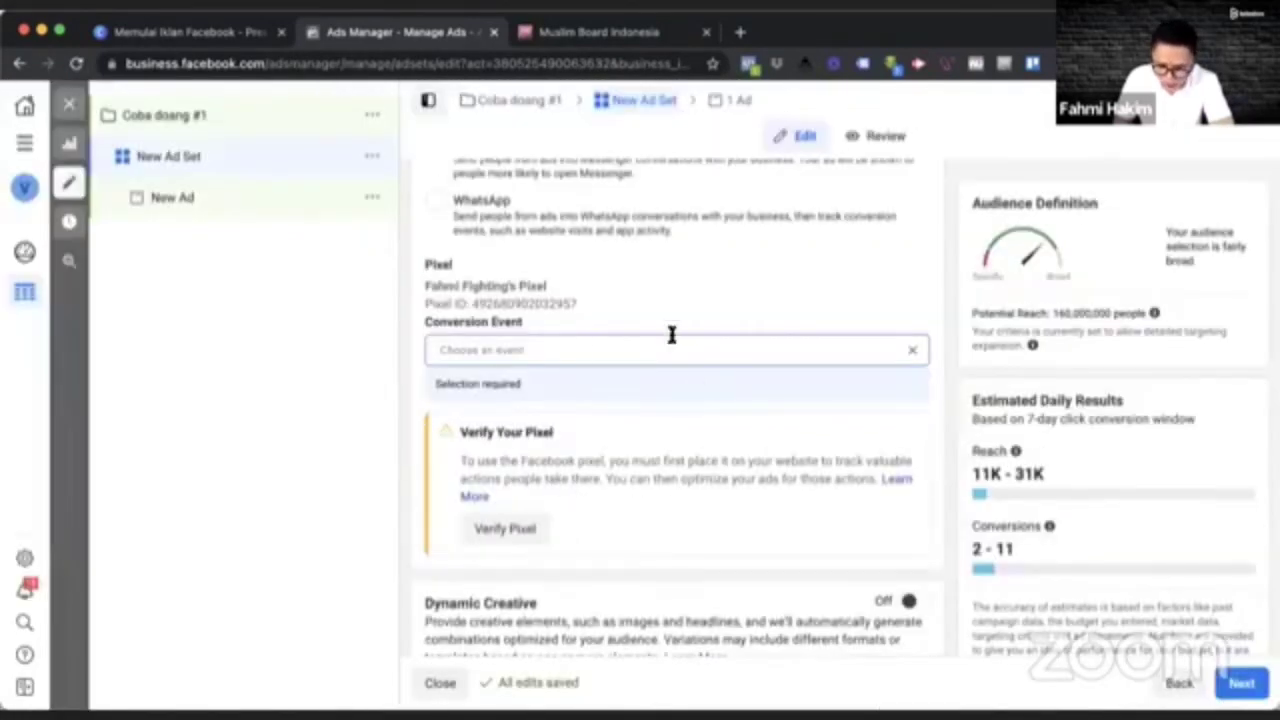
pyautogui.scroll(4, 671, 334)
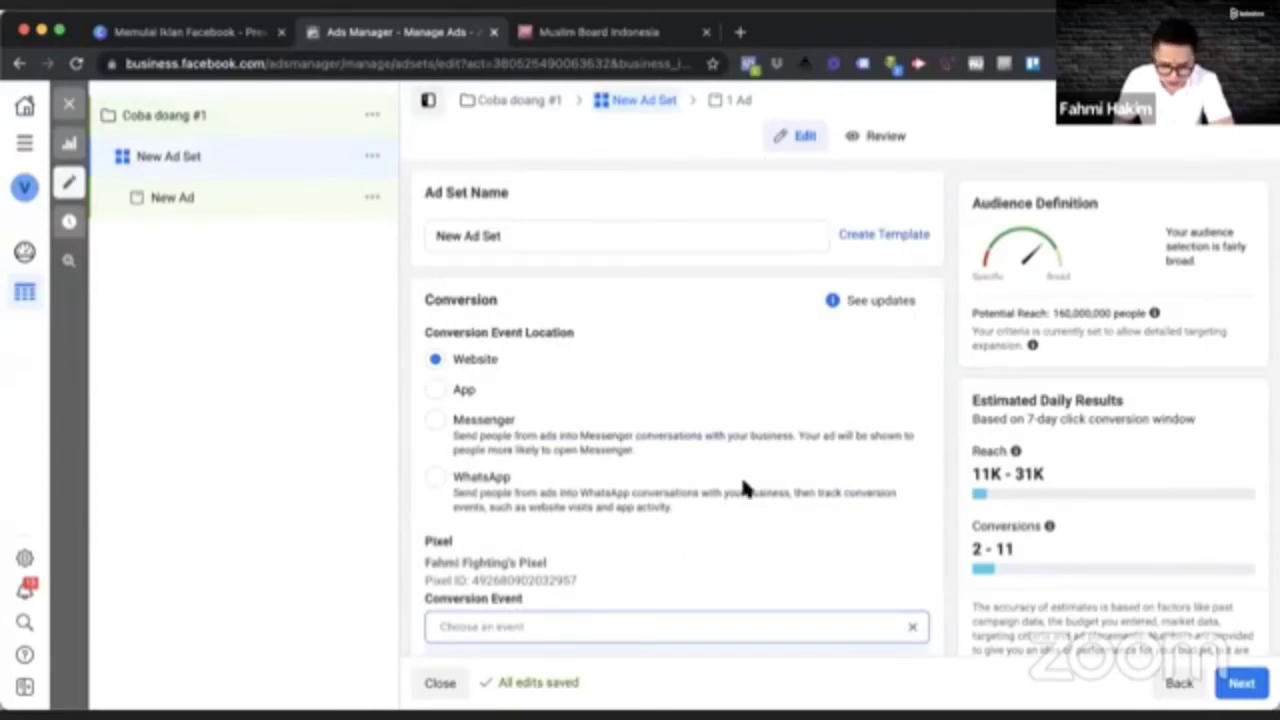
pyautogui.scroll(-5, 557, 451)
pyautogui.scroll(-8, 555, 450)
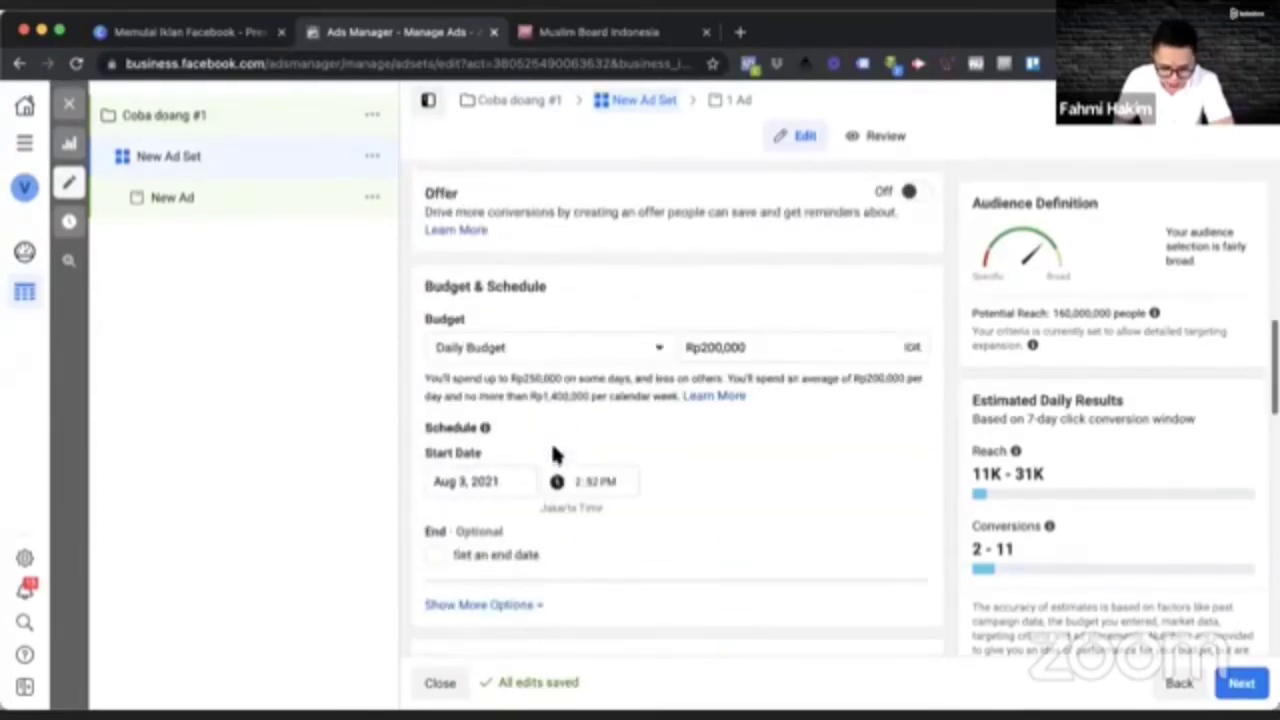
pyautogui.scroll(-3, 560, 392)
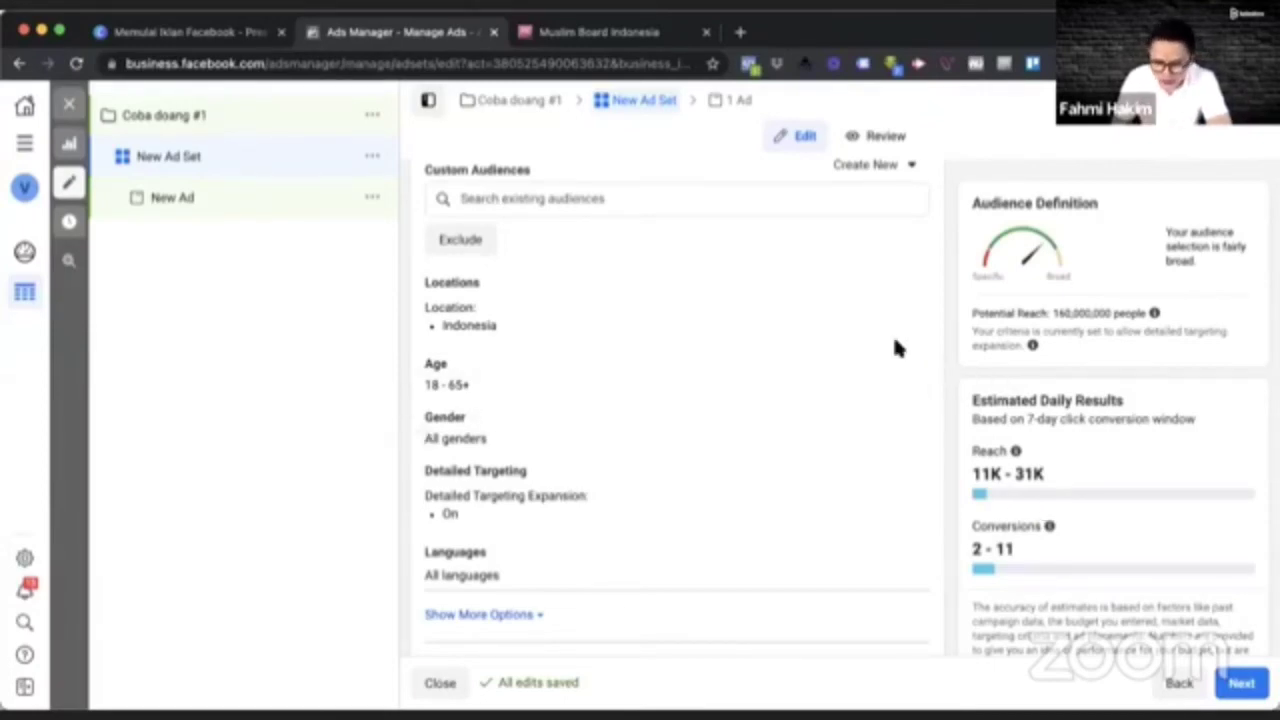
pyautogui.scroll(2, 554, 437)
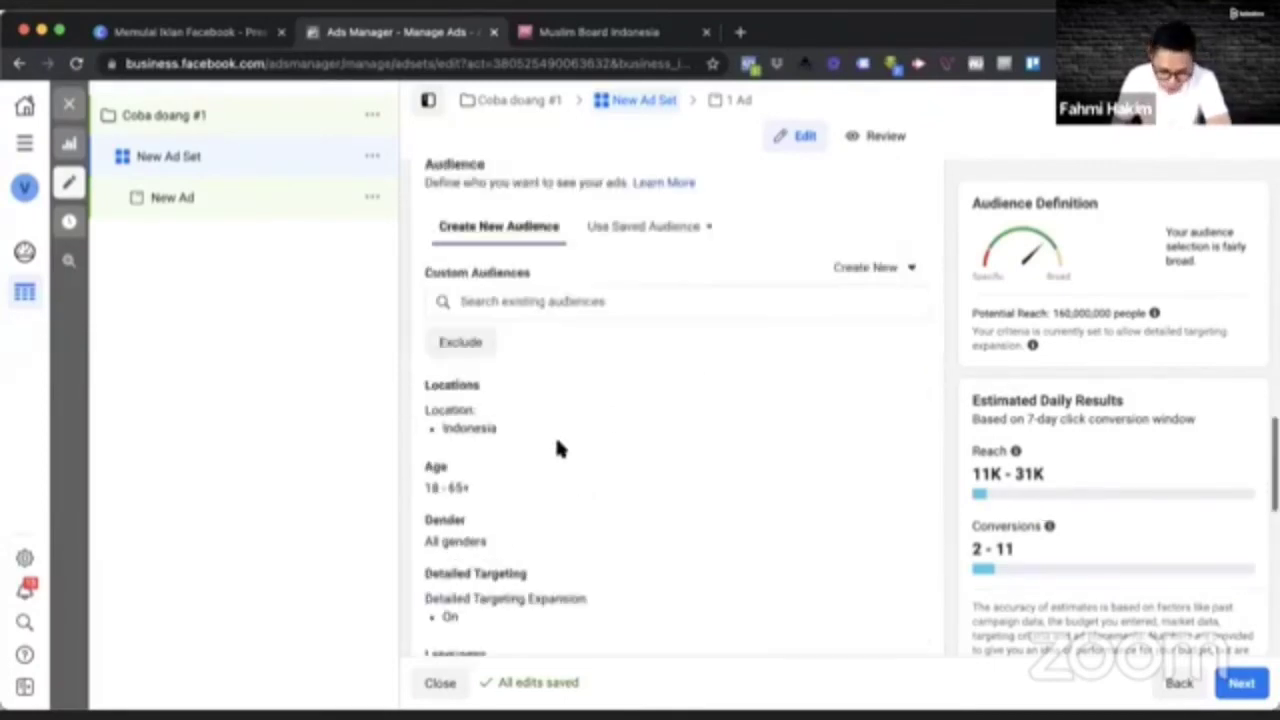
pyautogui.scroll(-2, 556, 440)
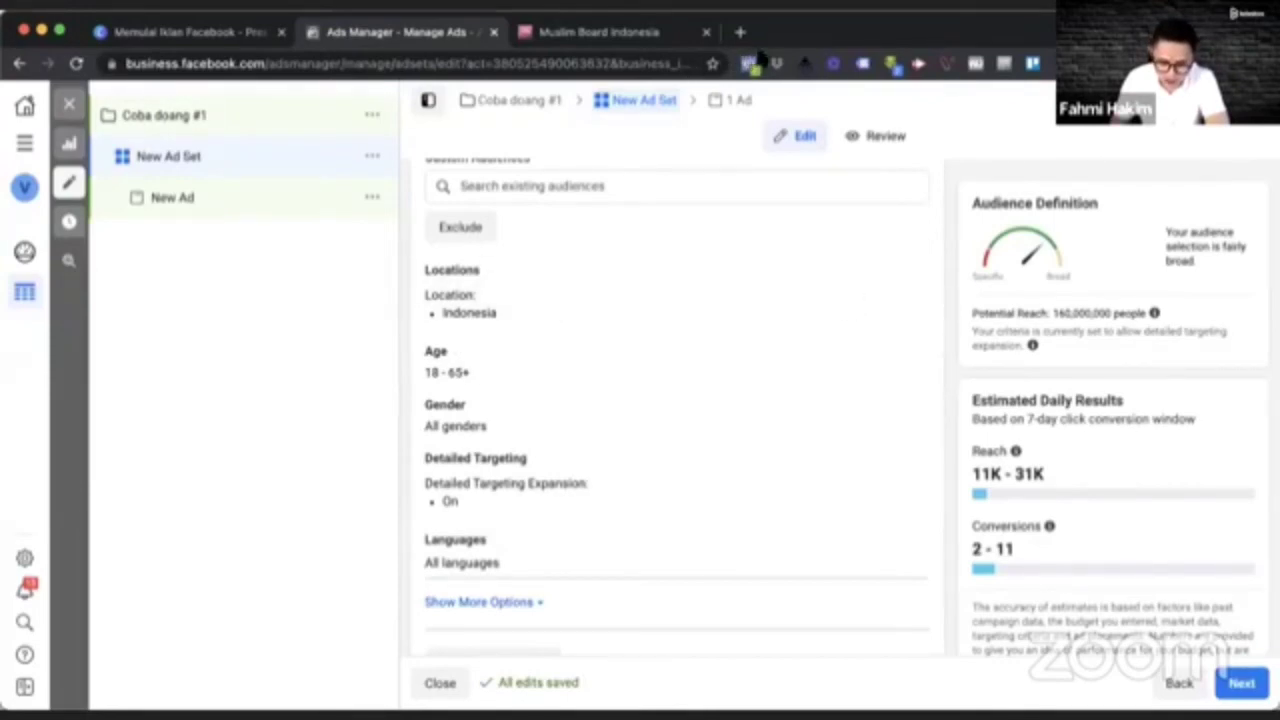
# Step: Remove Indonesia from the ad set's audience locations and add Indonesia back as an included location
pyautogui.click(907, 276)
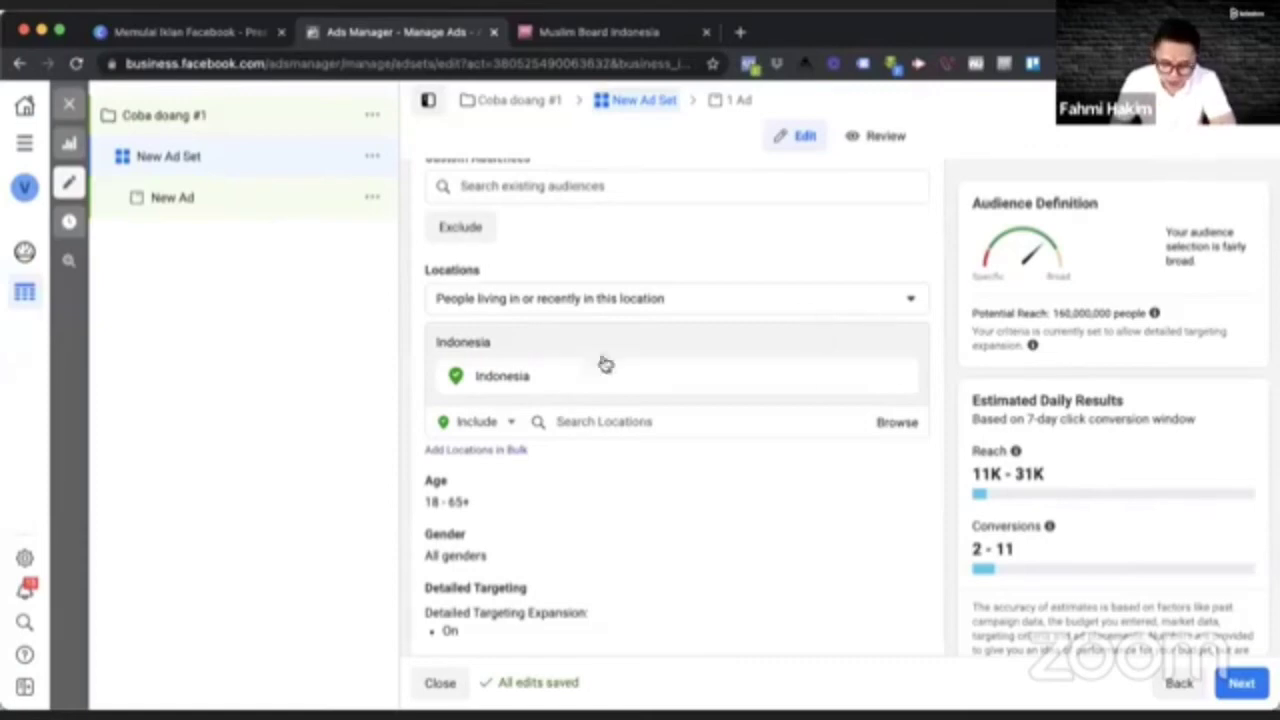
pyautogui.click(900, 376)
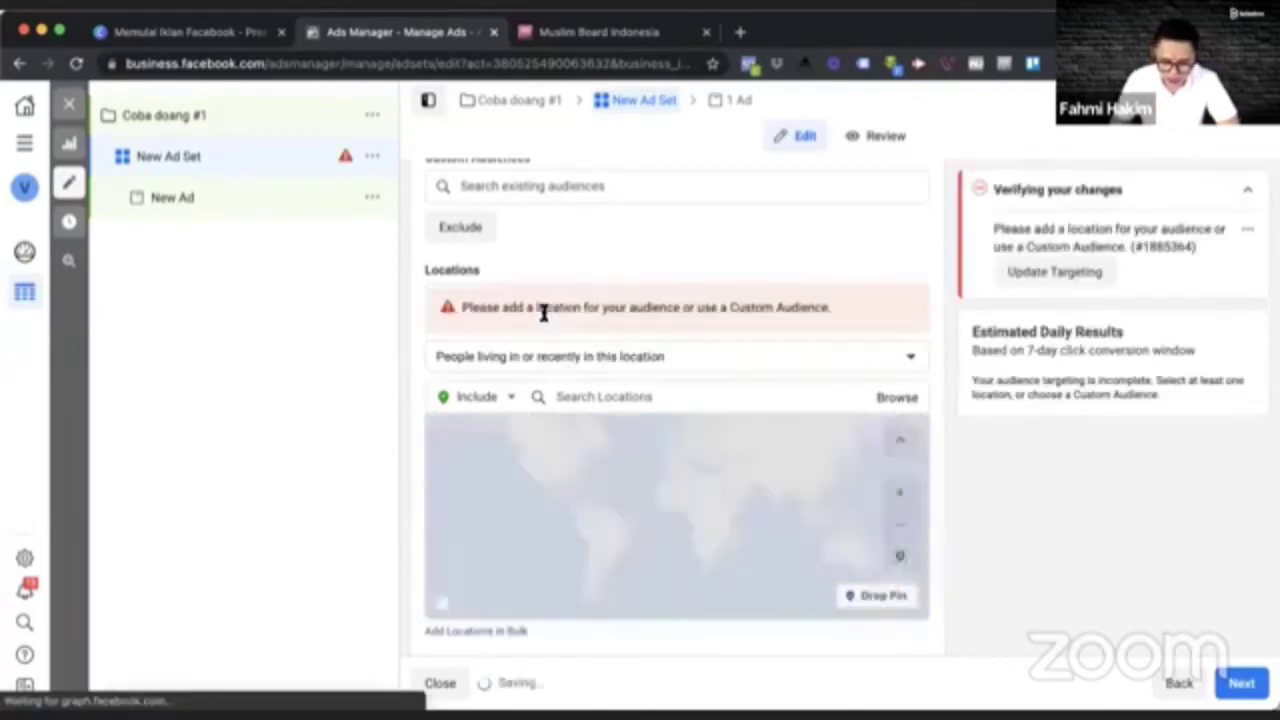
pyautogui.click(618, 396)
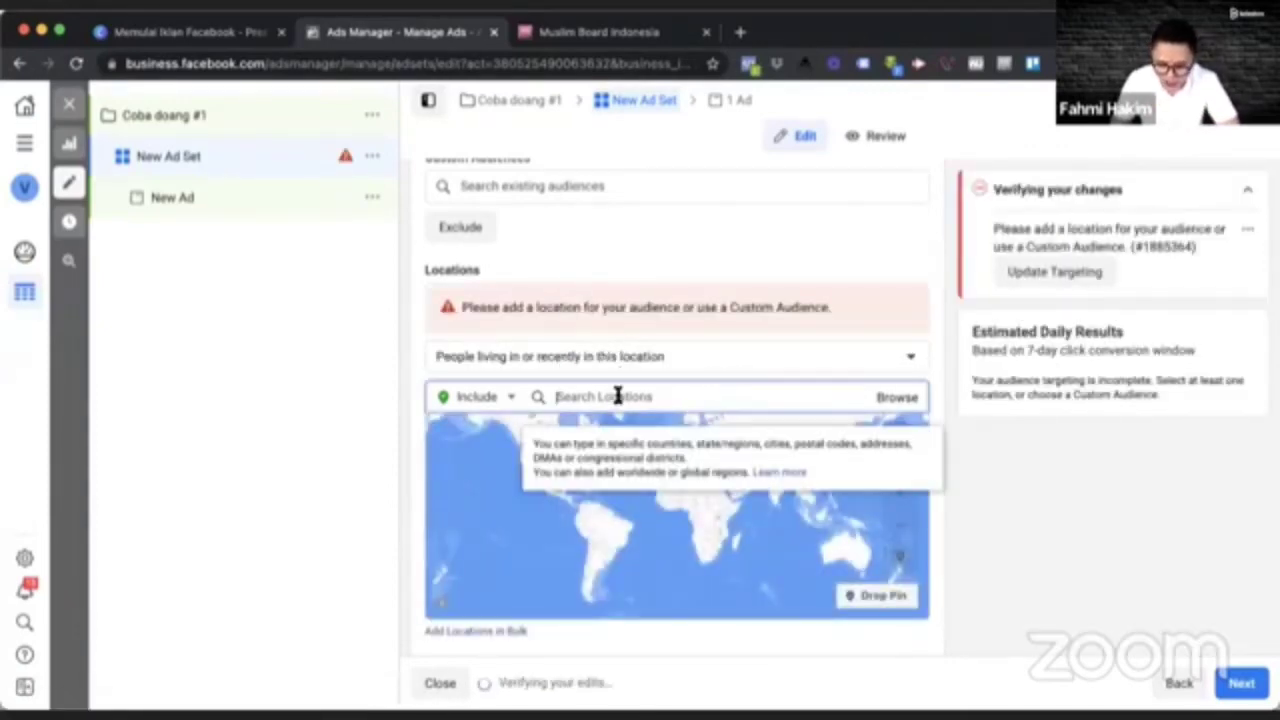
pyautogui.scroll(-2, 719, 240)
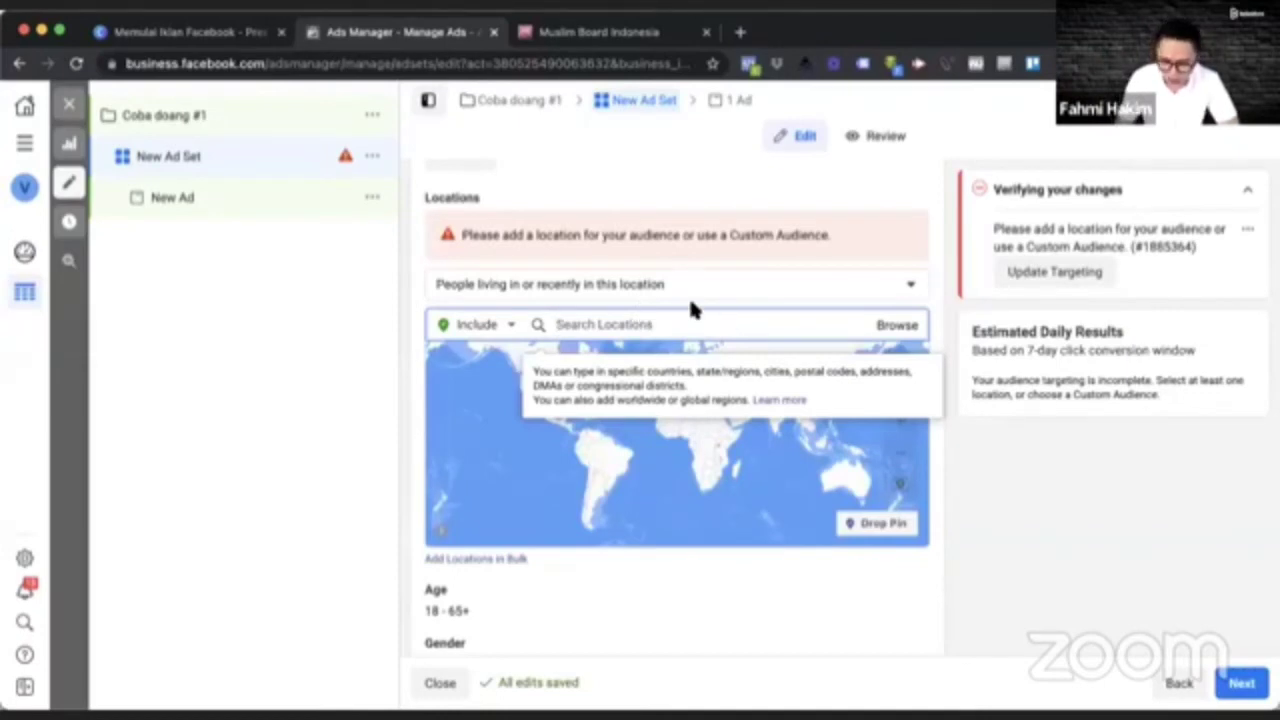
pyautogui.write('Ind')
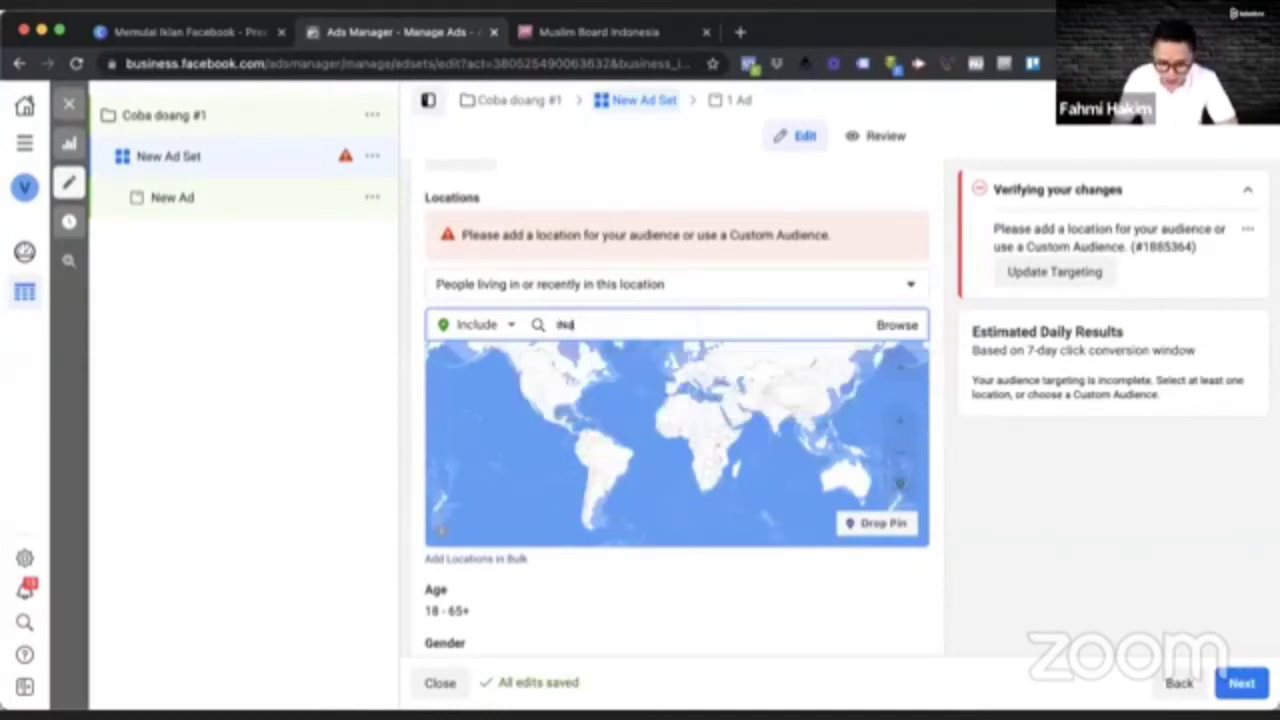
pyautogui.write('onesia')
pyautogui.click(618, 362)
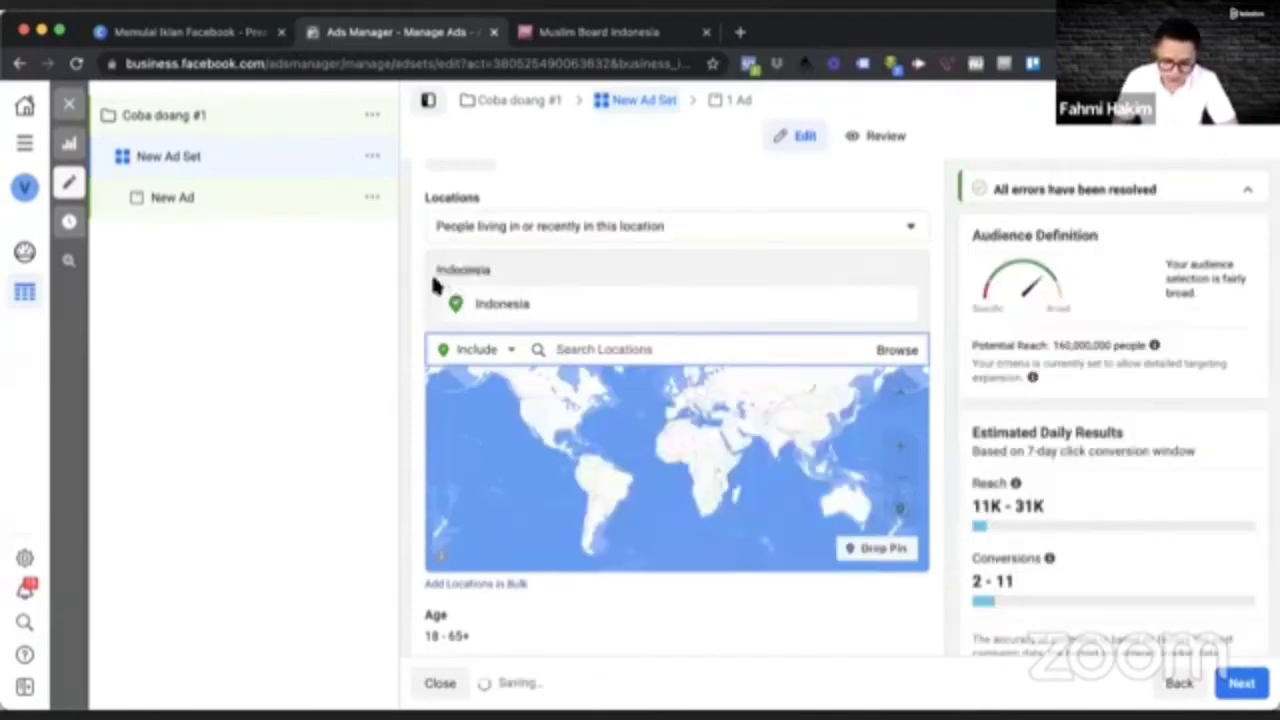
# Step: Set the audience's gender targeting to Women
pyautogui.scroll(-5, 418, 395)
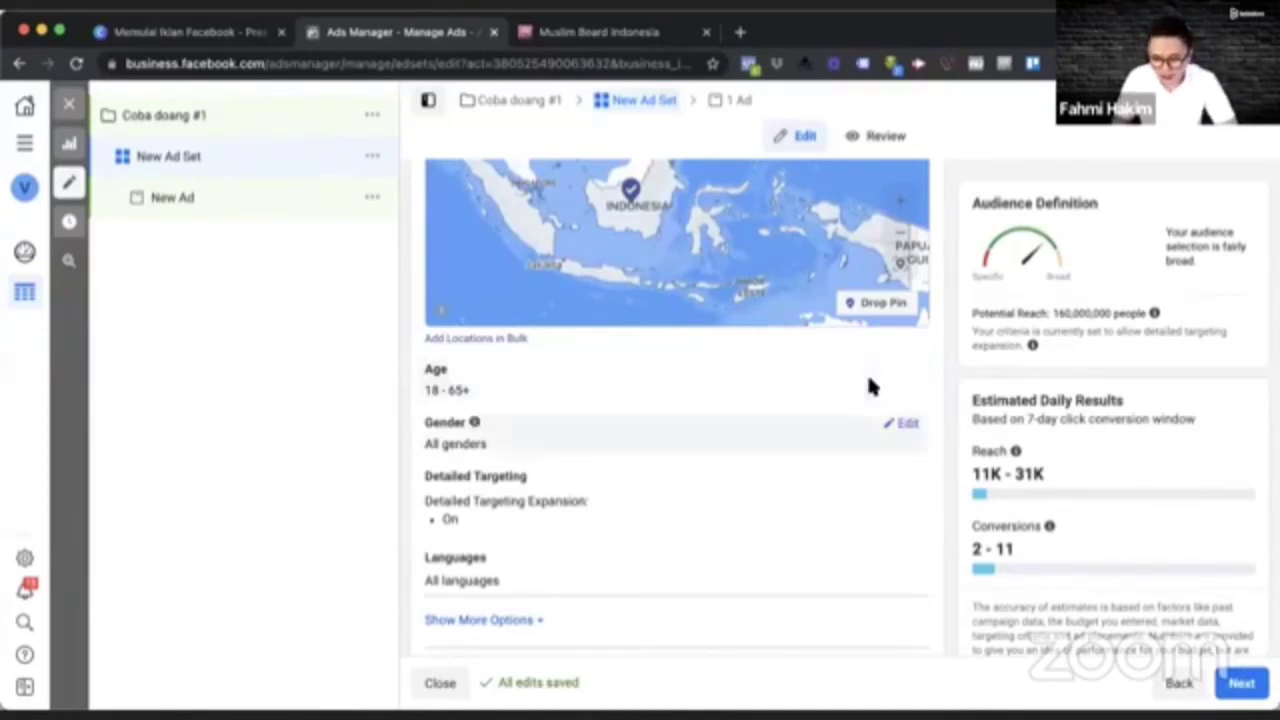
pyautogui.scroll(-1, 600, 440)
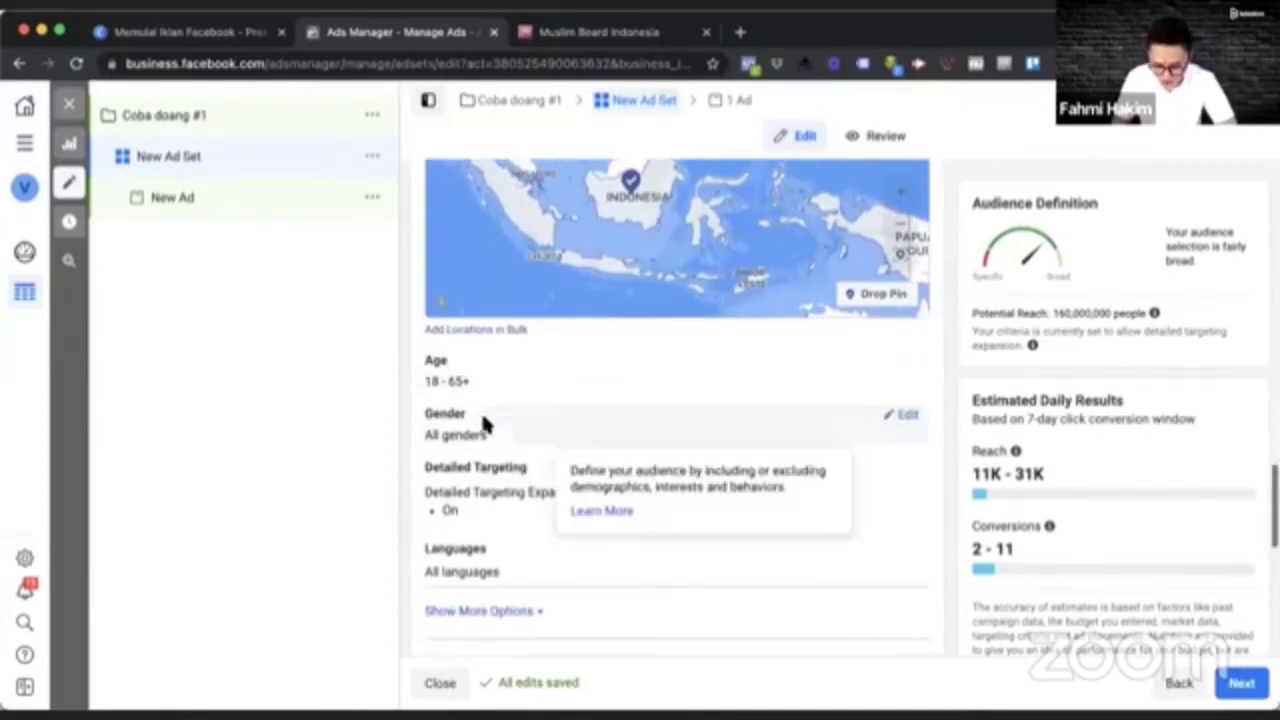
pyautogui.click(908, 417)
pyautogui.click(559, 438)
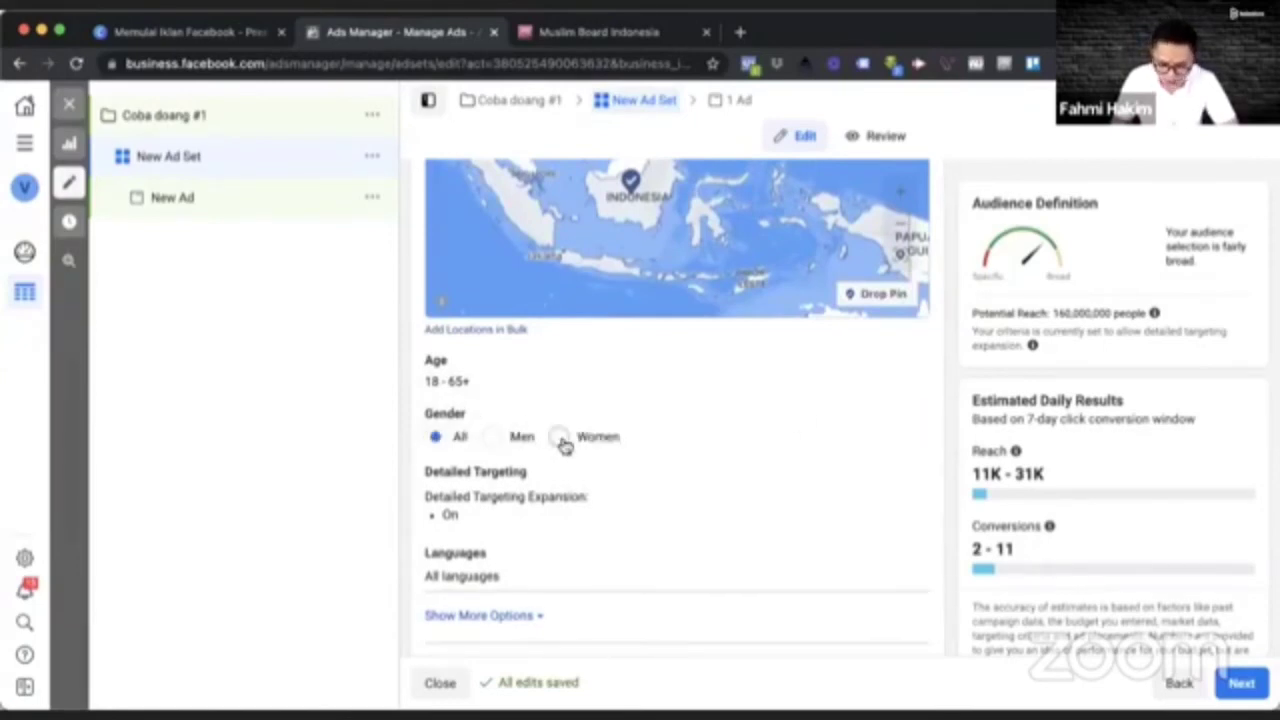
pyautogui.click(441, 441)
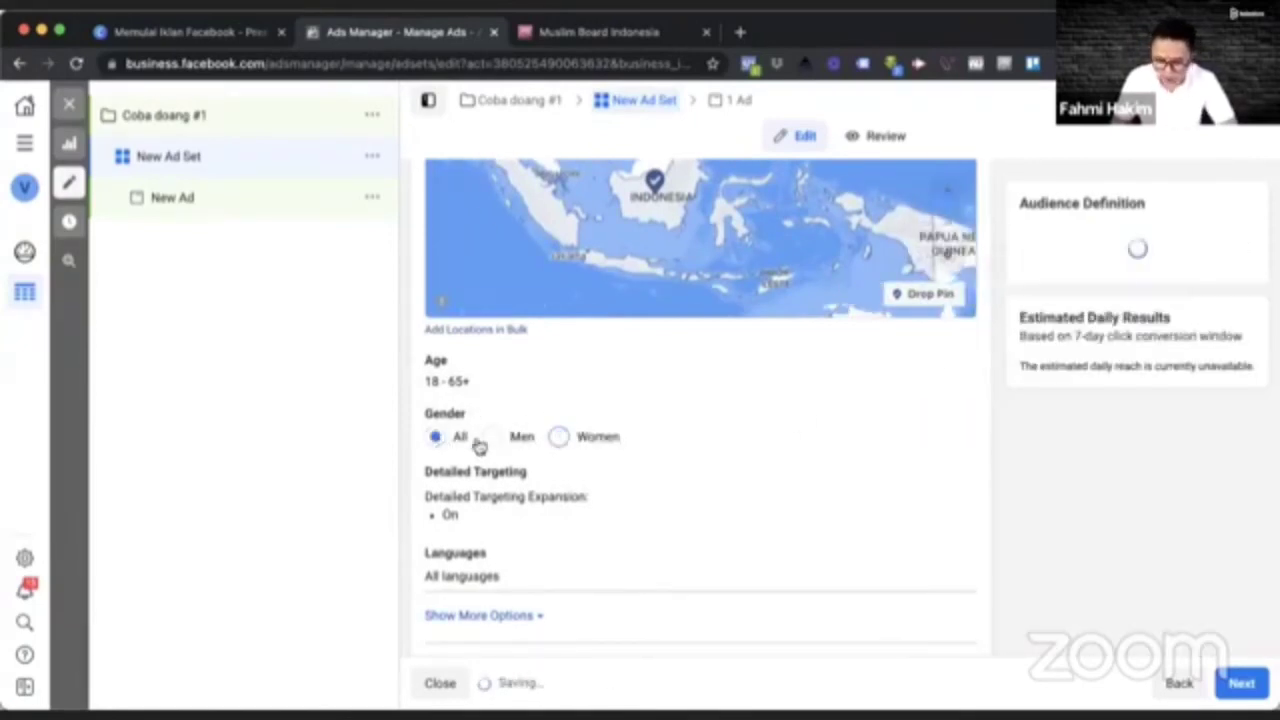
pyautogui.click(563, 438)
# Step: Set the audience's age range to 27 through 45
pyautogui.moveTo(709, 370)
pyautogui.click(907, 362)
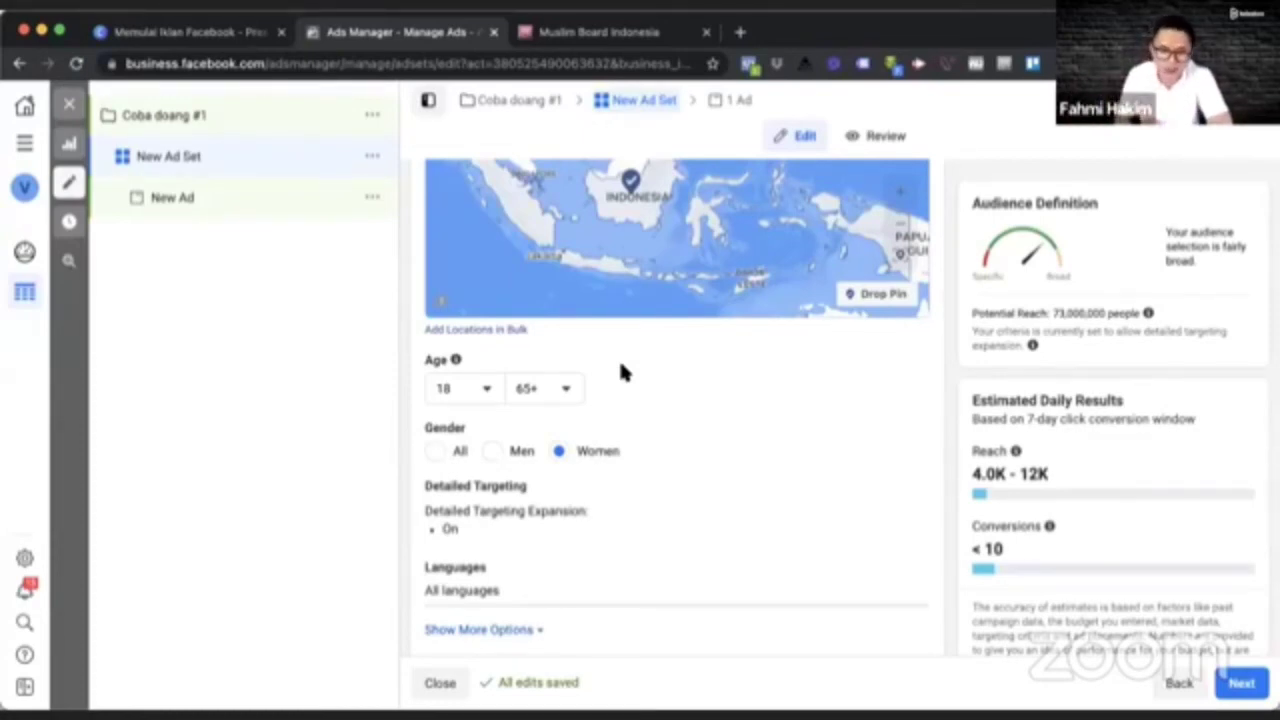
pyautogui.click(478, 389)
pyautogui.scroll(-5, 480, 446)
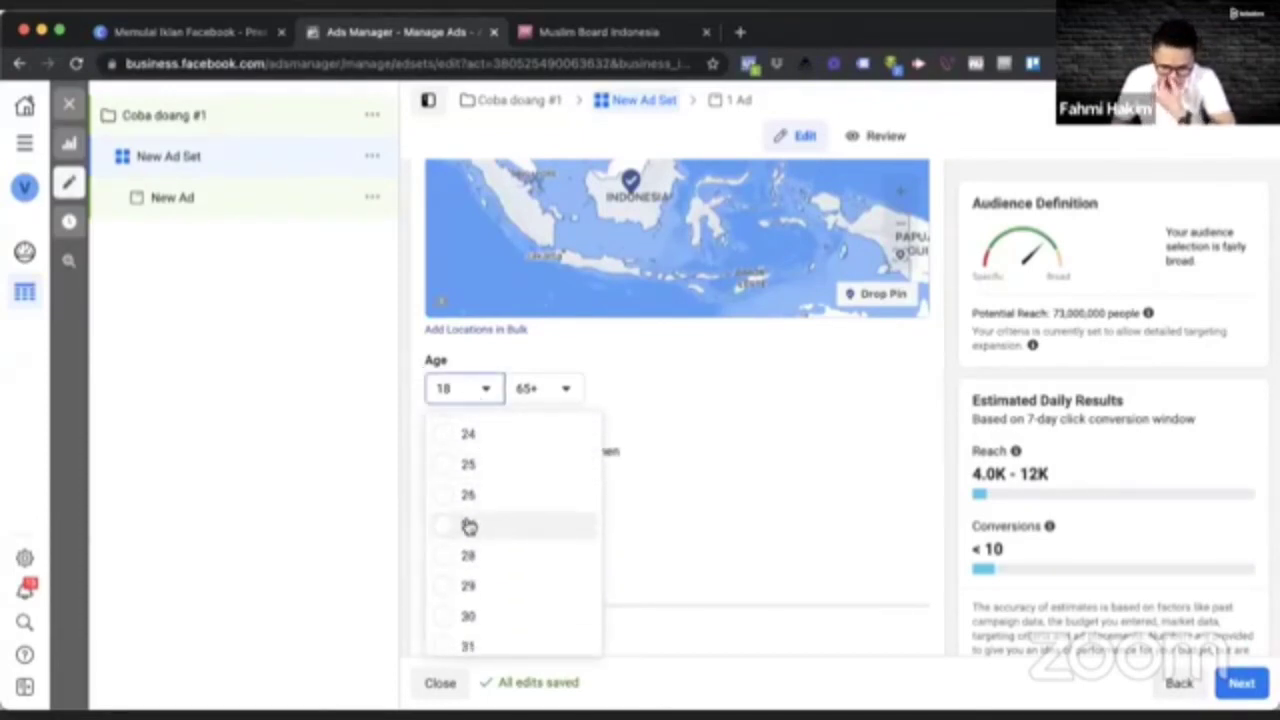
pyautogui.click(467, 525)
pyautogui.click(560, 390)
pyautogui.scroll(8, 553, 570)
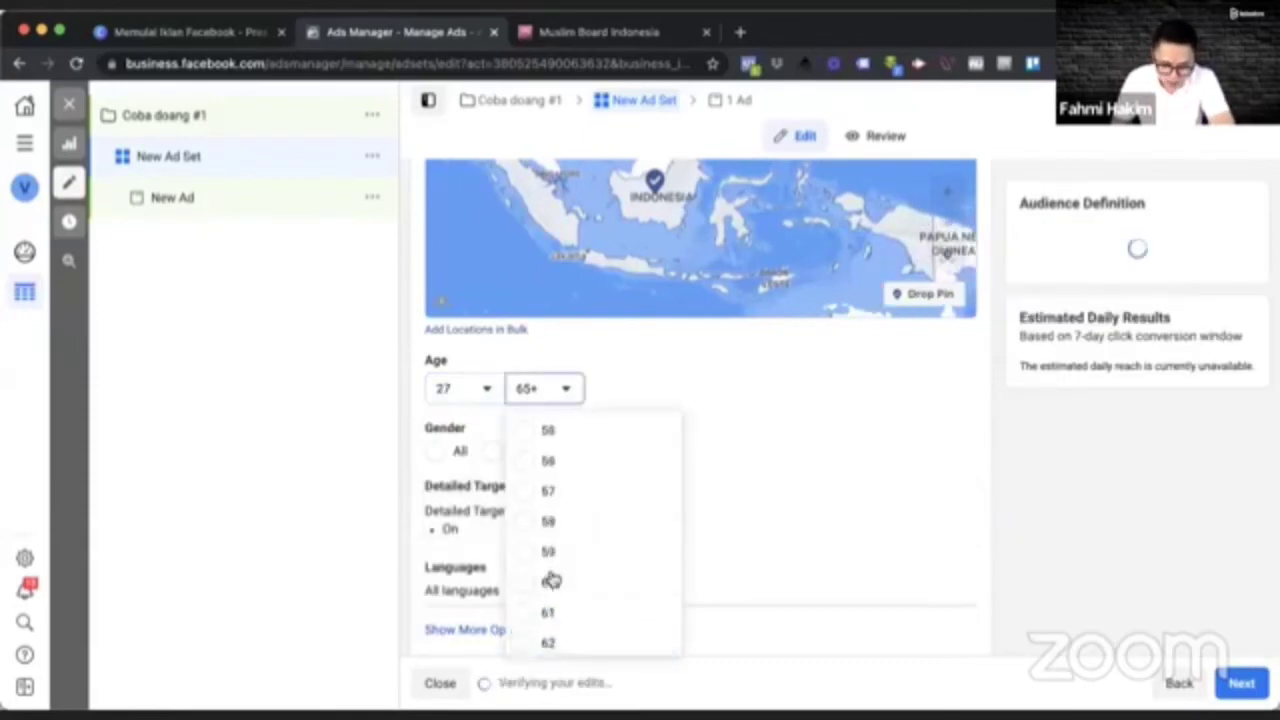
pyautogui.scroll(2, 563, 557)
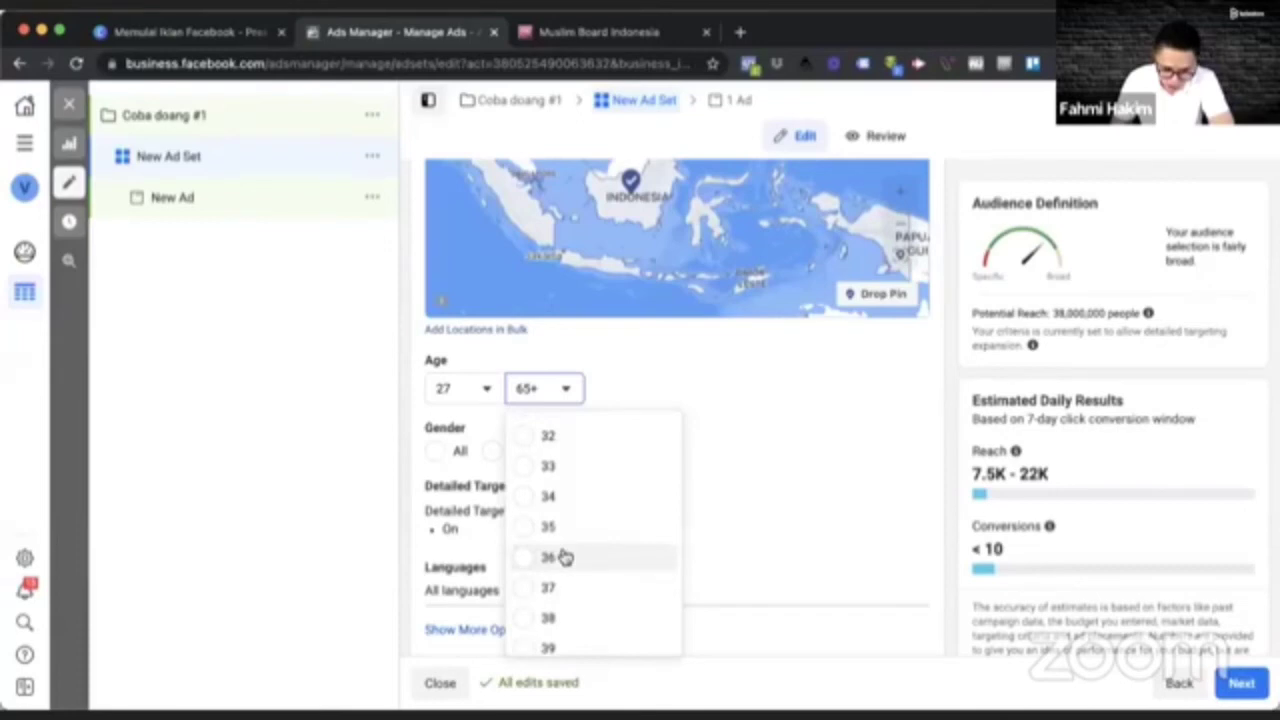
pyautogui.scroll(1, 565, 553)
pyautogui.scroll(1, 566, 552)
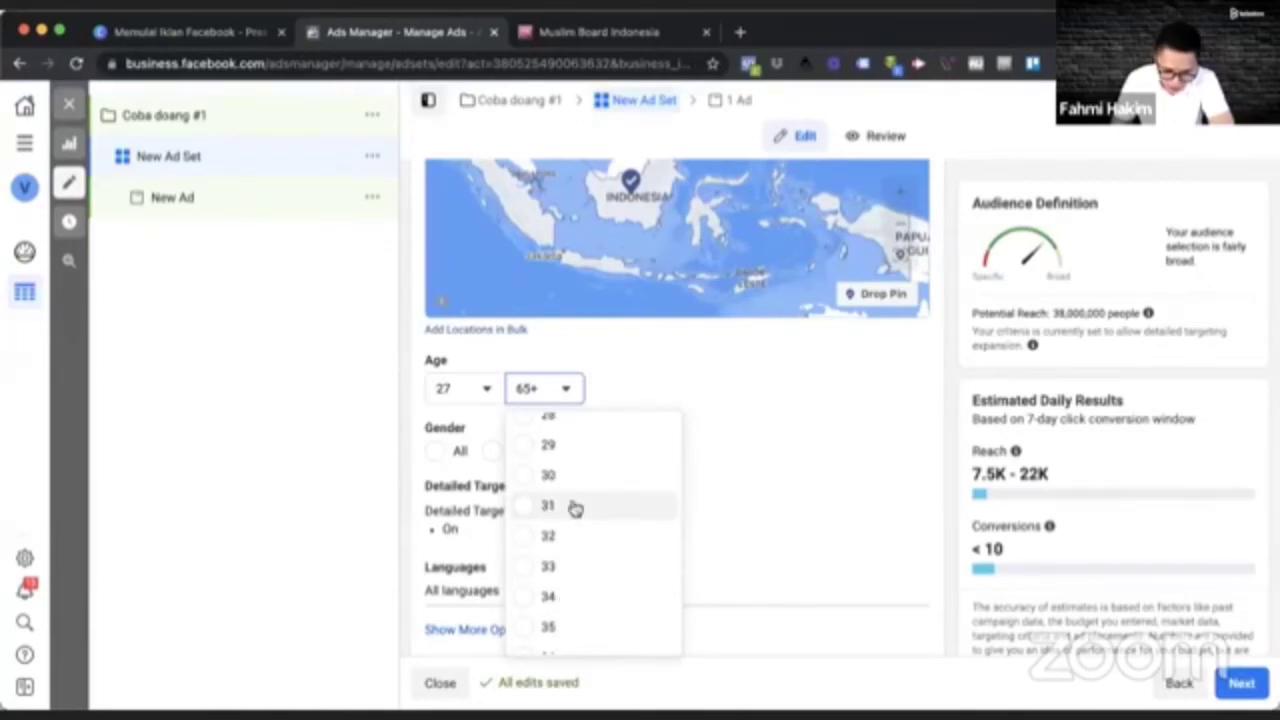
pyautogui.scroll(2, 585, 515)
pyautogui.scroll(-8, 590, 518)
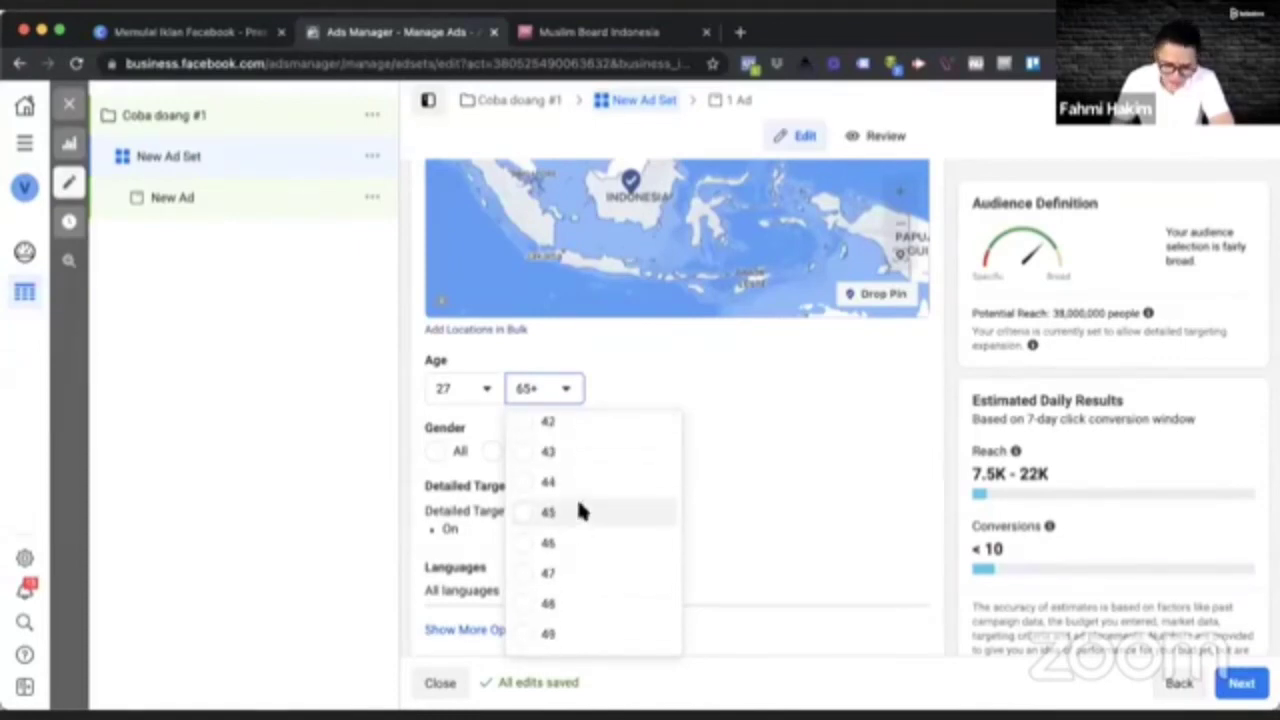
pyautogui.click(568, 520)
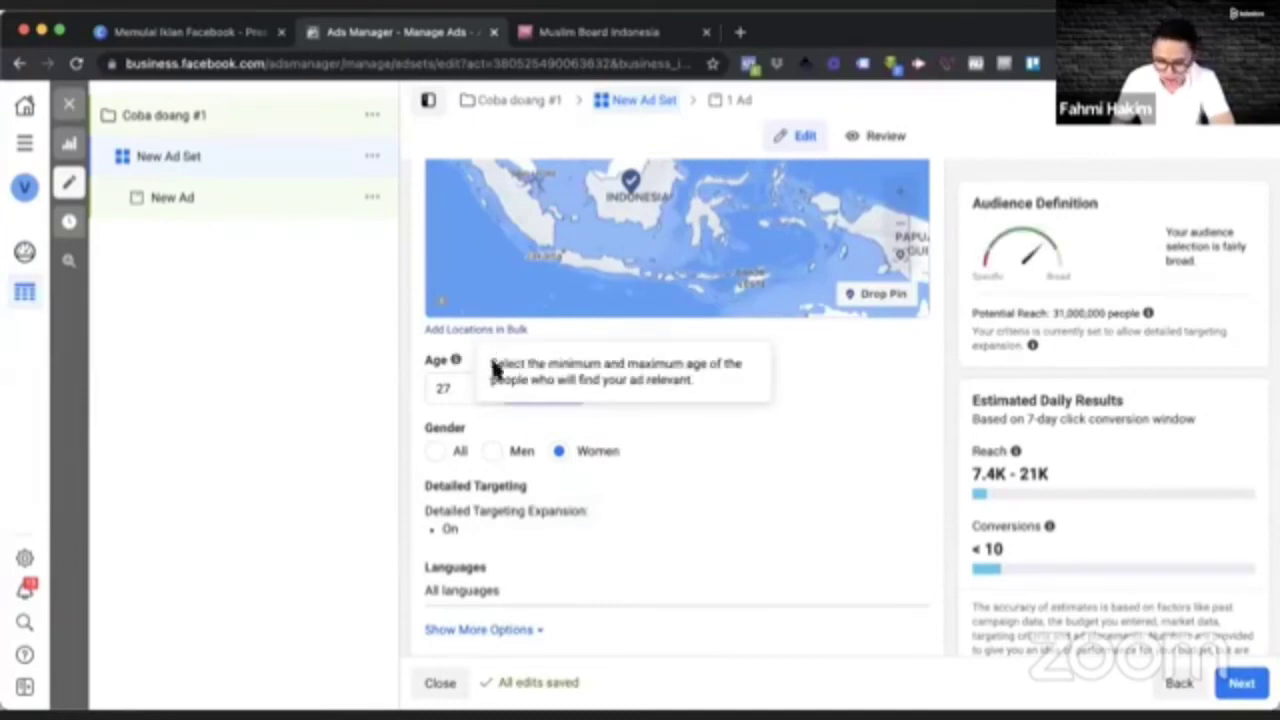
# Step: Try a maximum audience age of 64 and return it to 45
pyautogui.click(560, 393)
pyautogui.scroll(-5, 562, 590)
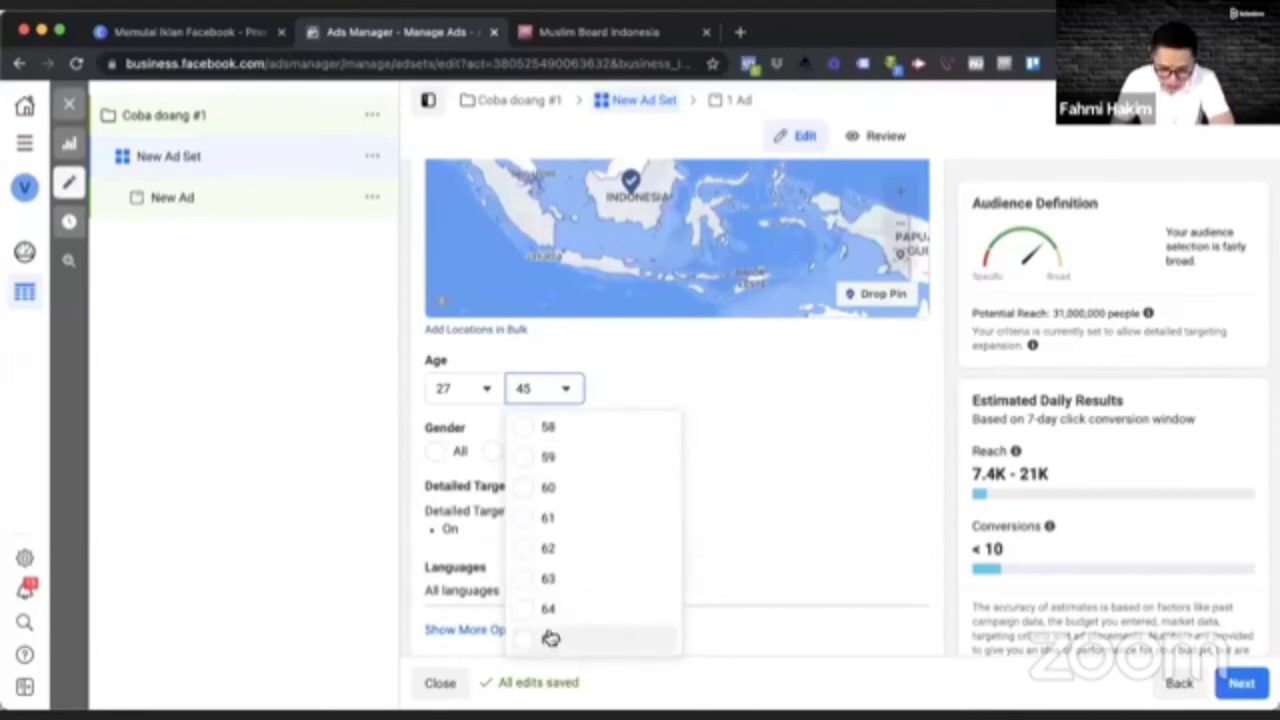
pyautogui.click(558, 609)
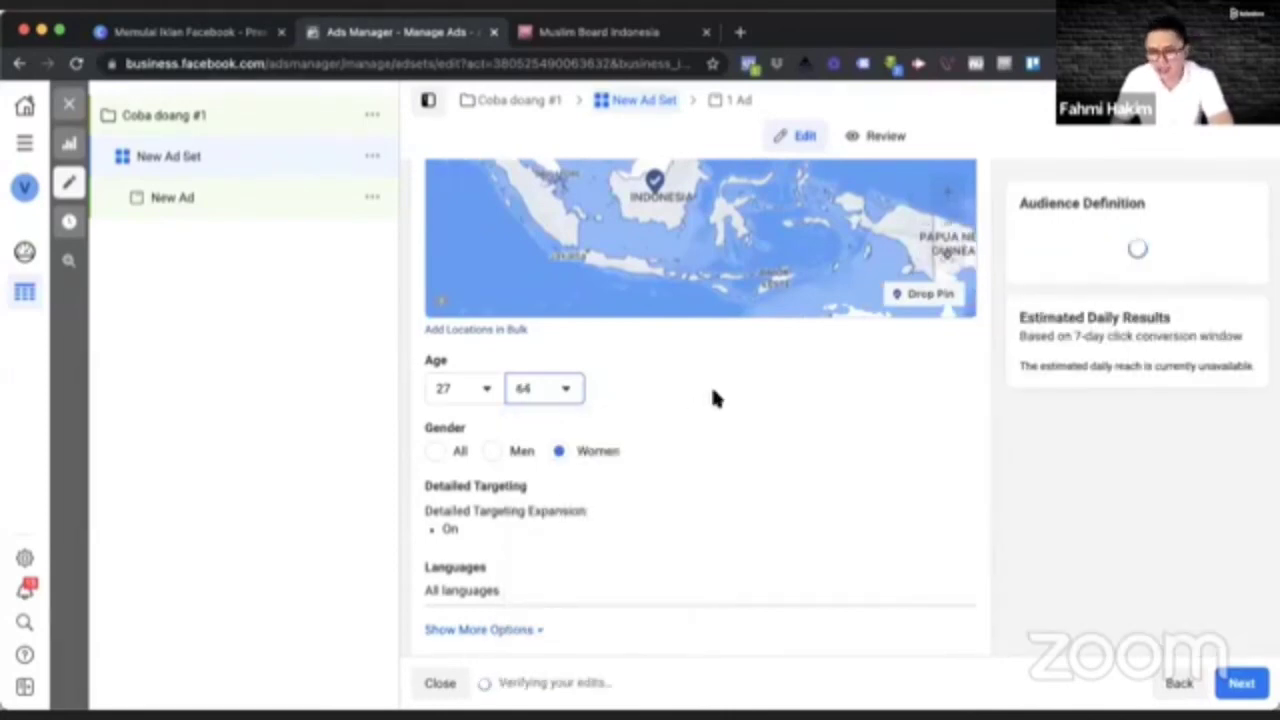
pyautogui.click(545, 392)
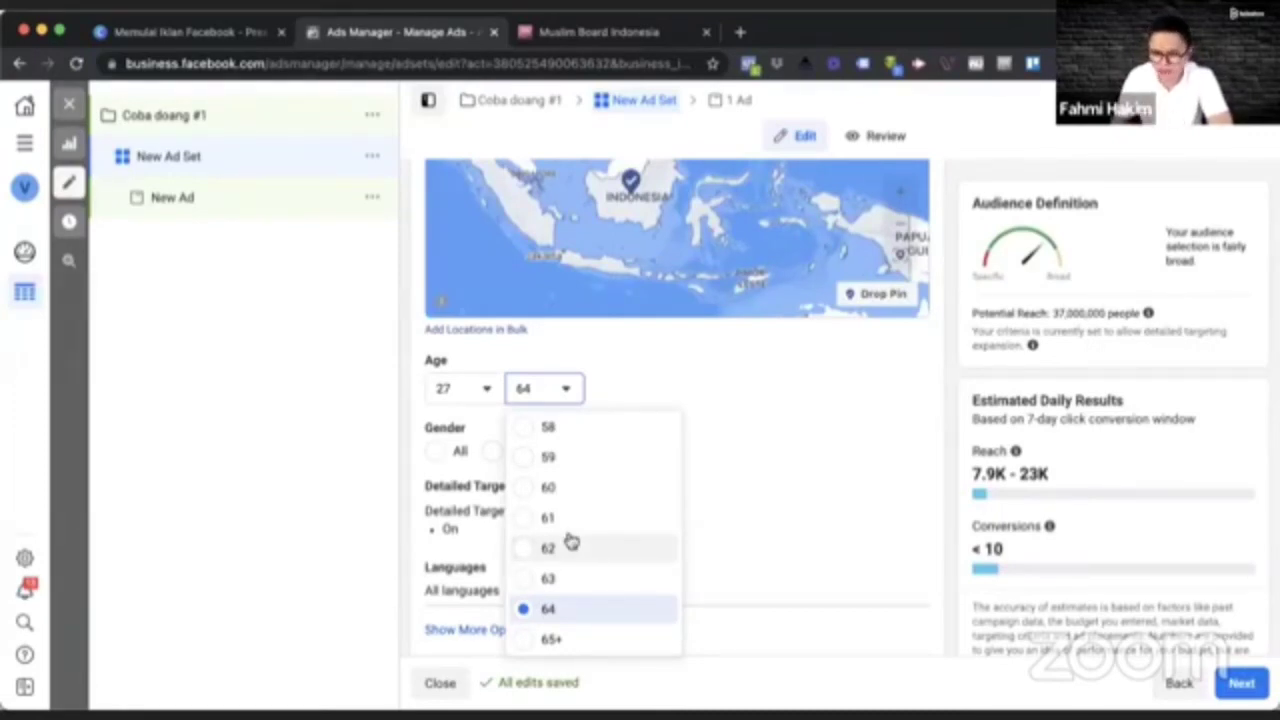
pyautogui.scroll(8, 570, 541)
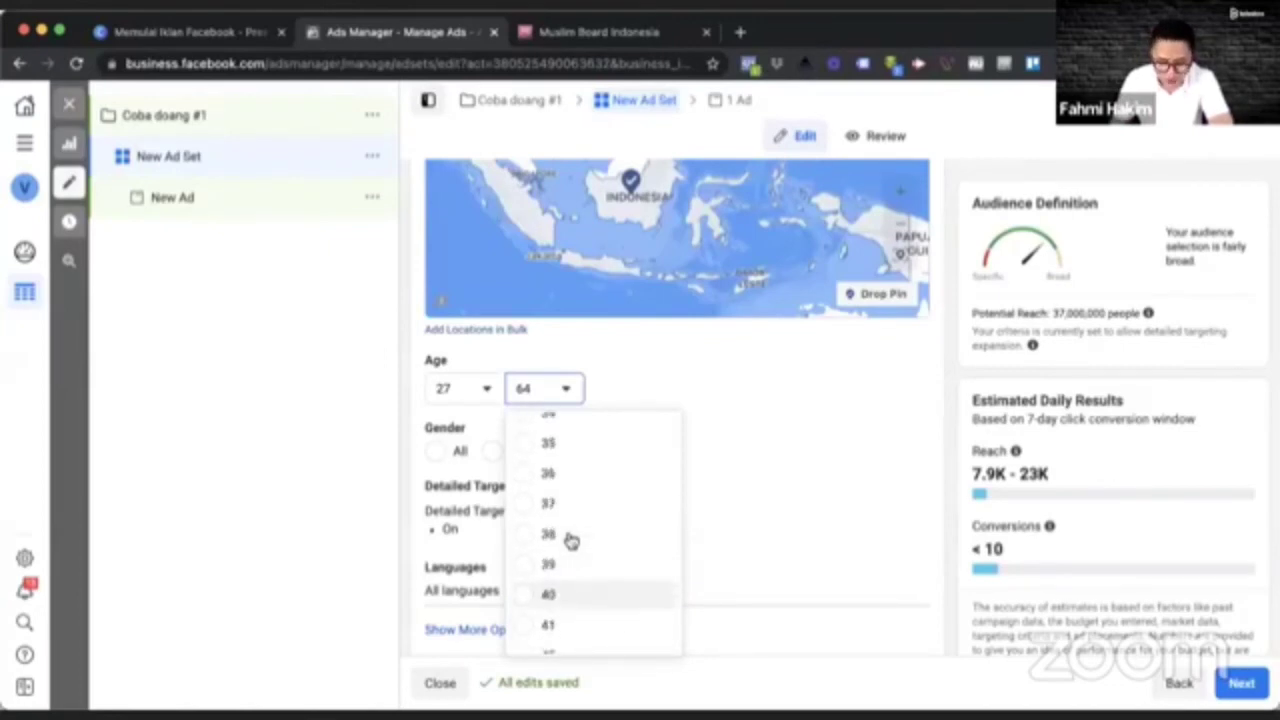
pyautogui.scroll(-2, 570, 541)
pyautogui.click(552, 592)
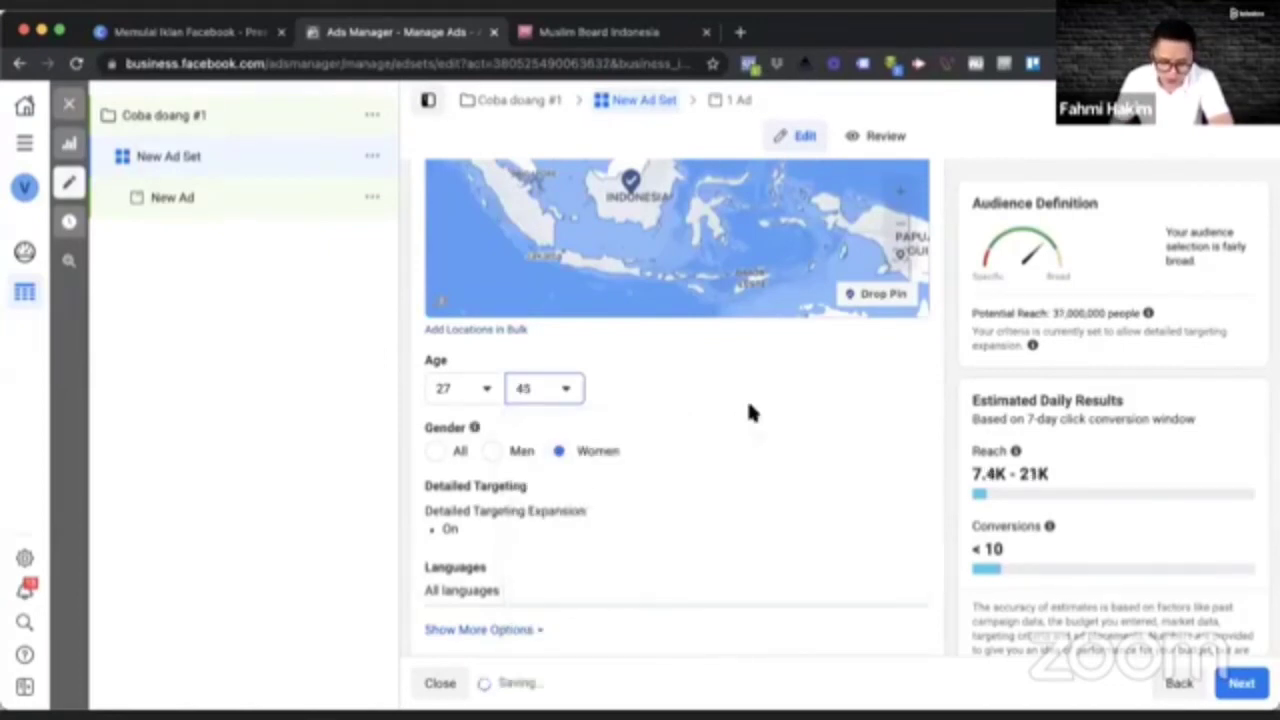
# Step: Open the audience's detailed targeting for editing and browse the available interest categories
pyautogui.scroll(-3, 591, 469)
pyautogui.scroll(5, 459, 397)
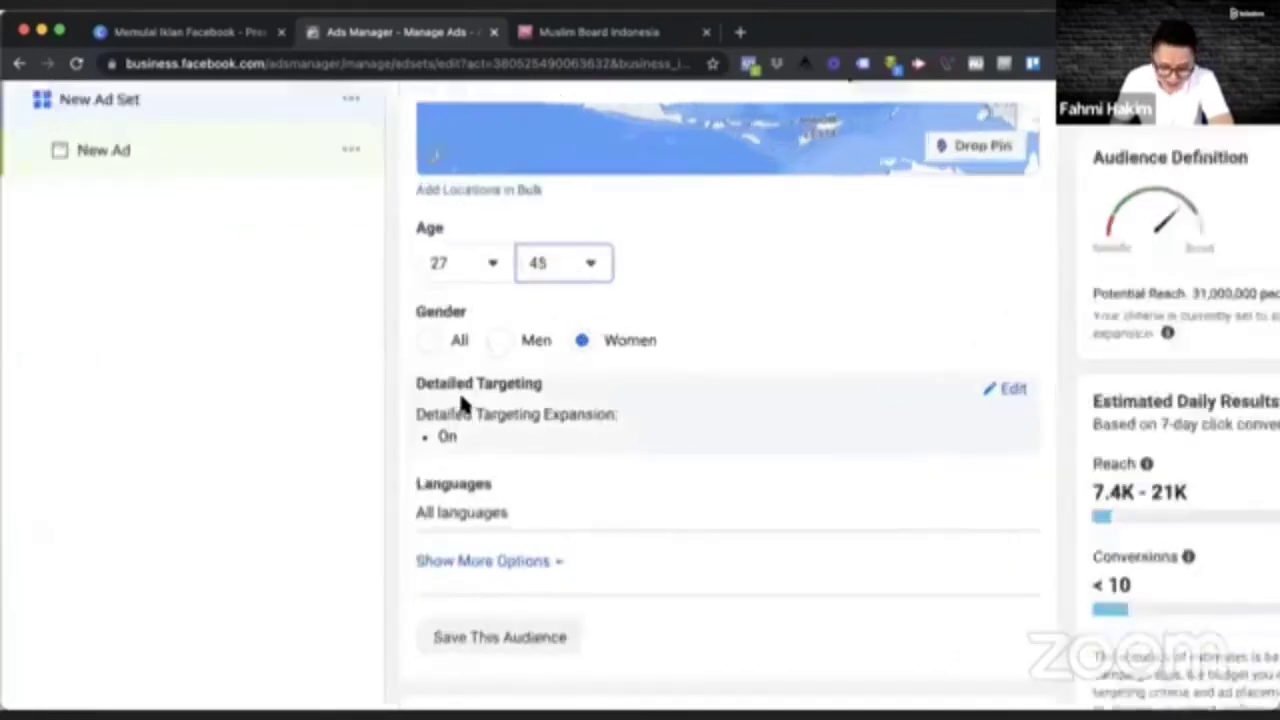
pyautogui.scroll(-5, 459, 397)
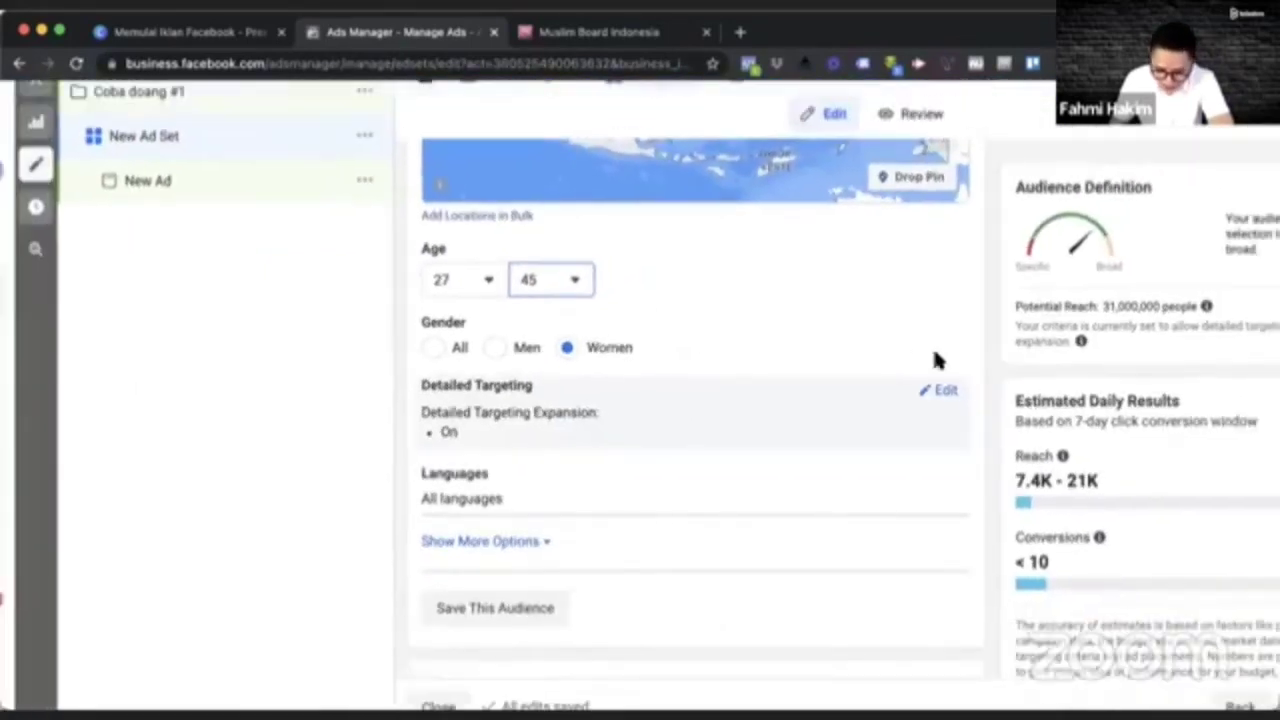
pyautogui.click(944, 392)
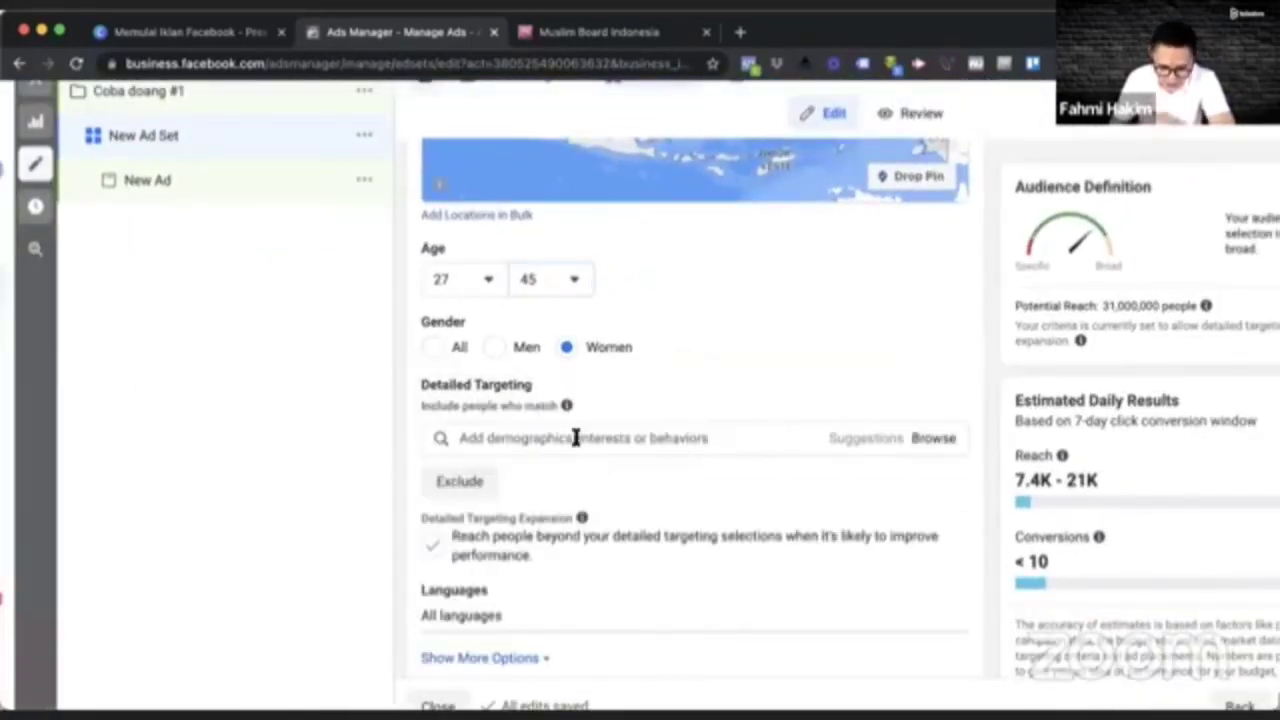
pyautogui.scroll(2, 575, 437)
pyautogui.scroll(2, 575, 437)
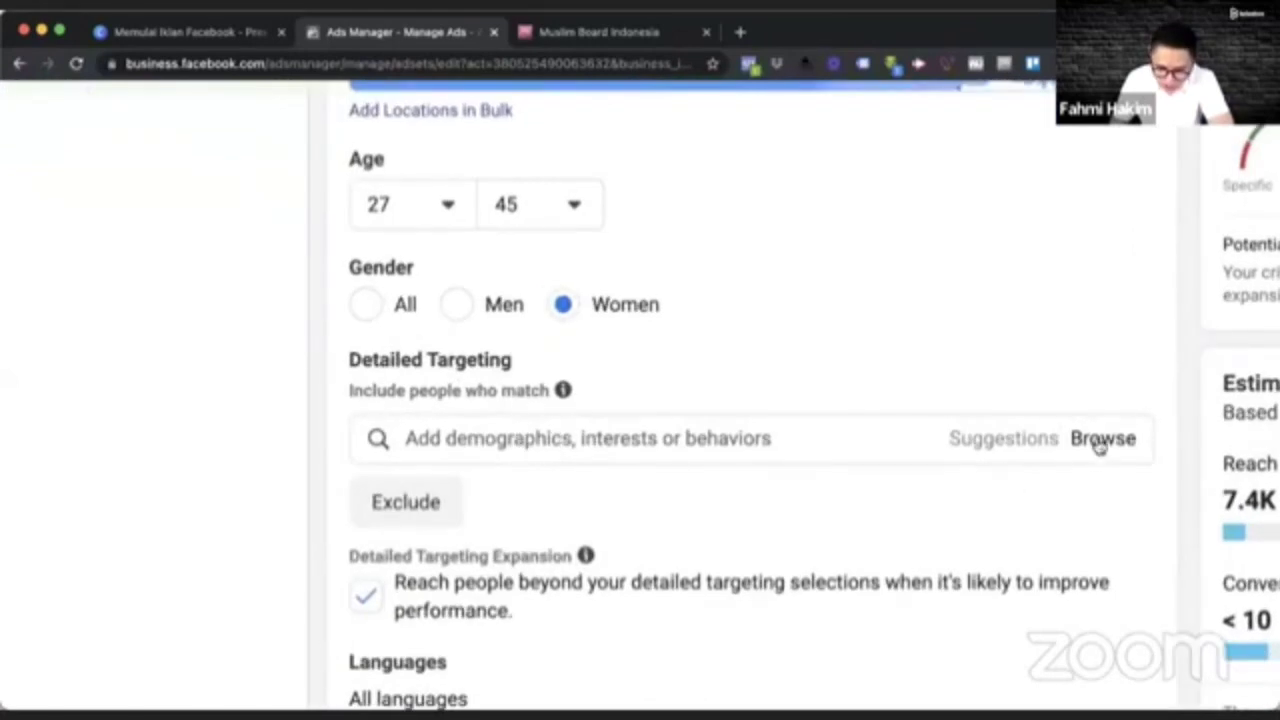
pyautogui.hscroll(3, 1090, 448)
pyautogui.click(951, 438)
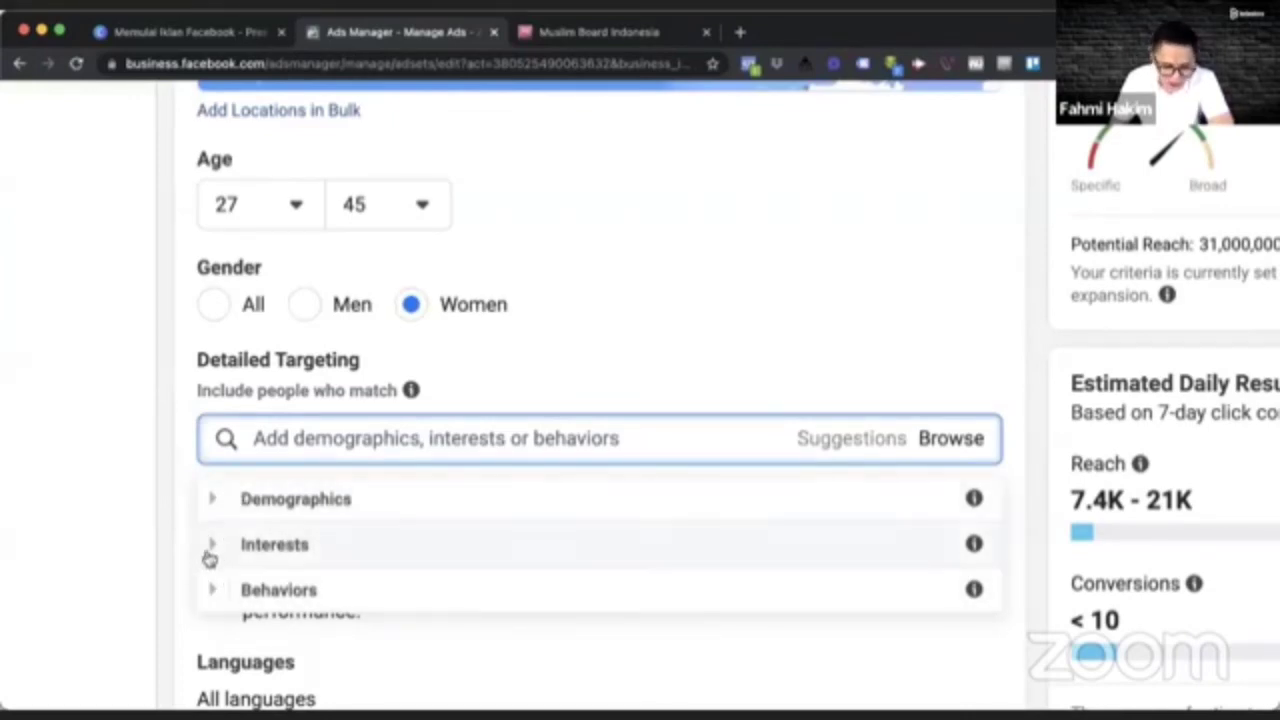
pyautogui.click(206, 554)
pyautogui.press('super+minus')
pyautogui.press('super+minus')
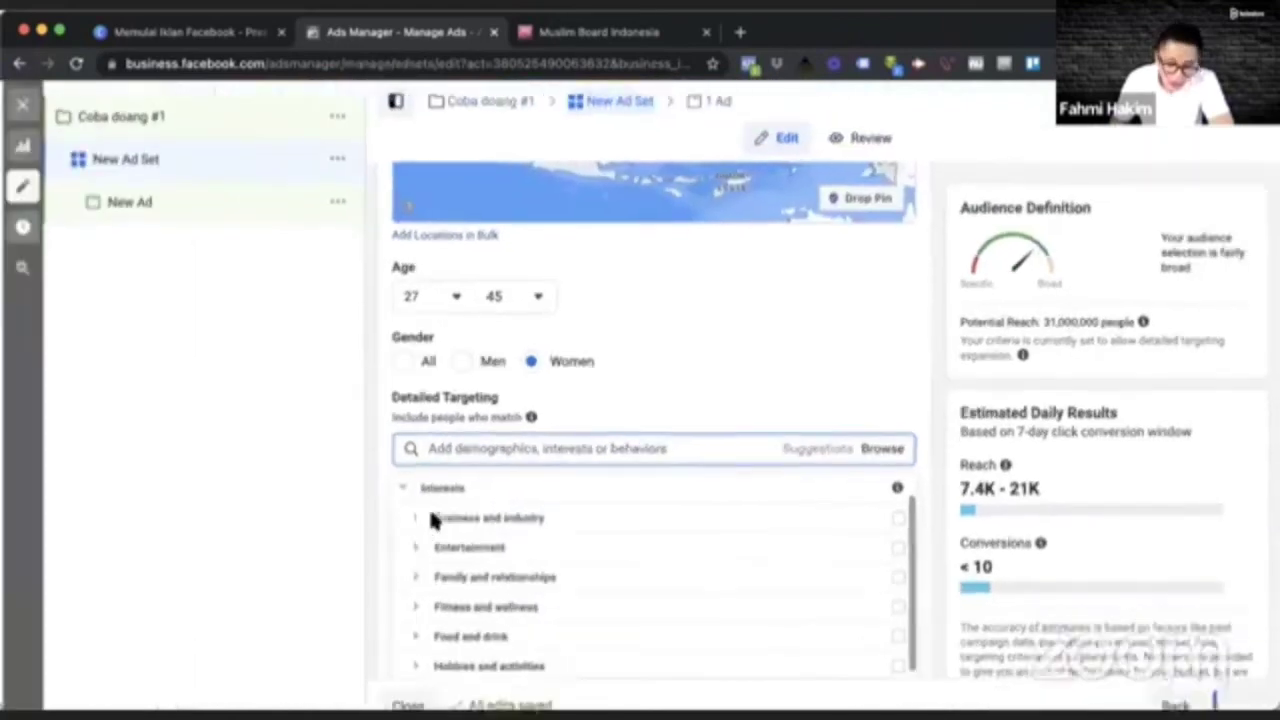
pyautogui.click(405, 413)
# Step: Review the audience's location, age and gender settings together with the audience definition, potential reach and estimated daily results
pyautogui.scroll(2, 578, 362)
pyautogui.scroll(5, 578, 362)
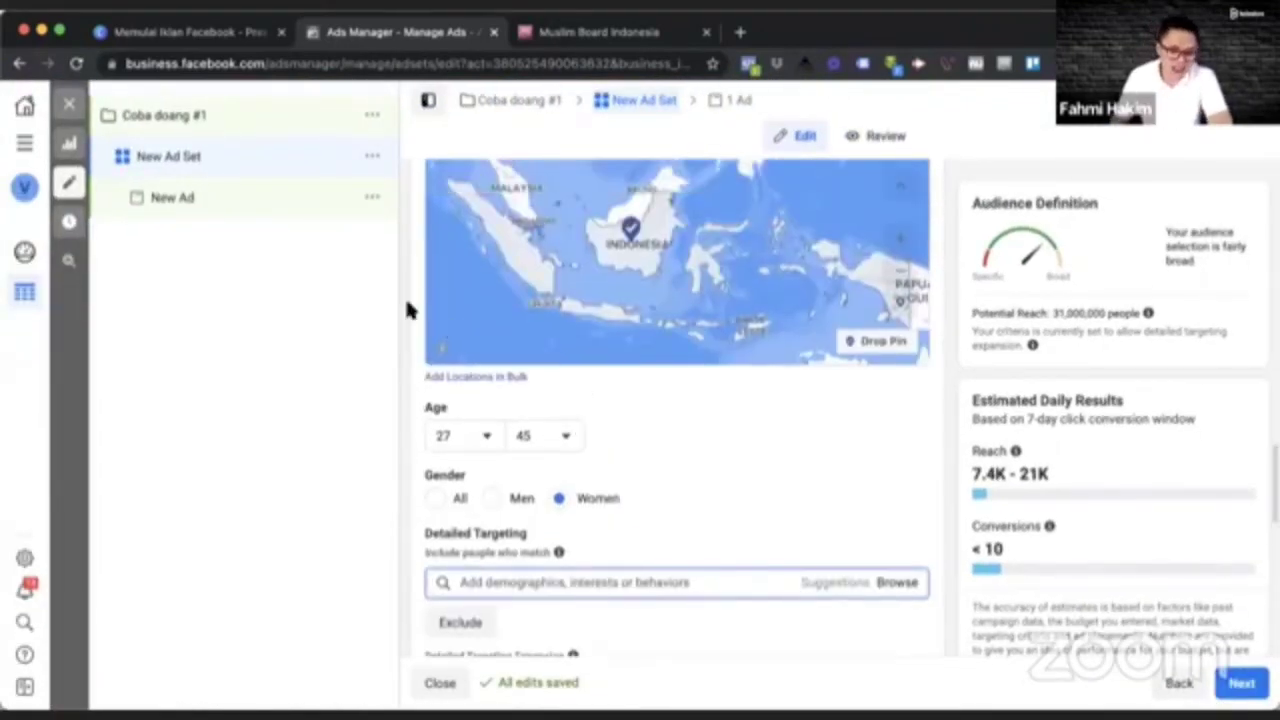
pyautogui.scroll(-5, 407, 311)
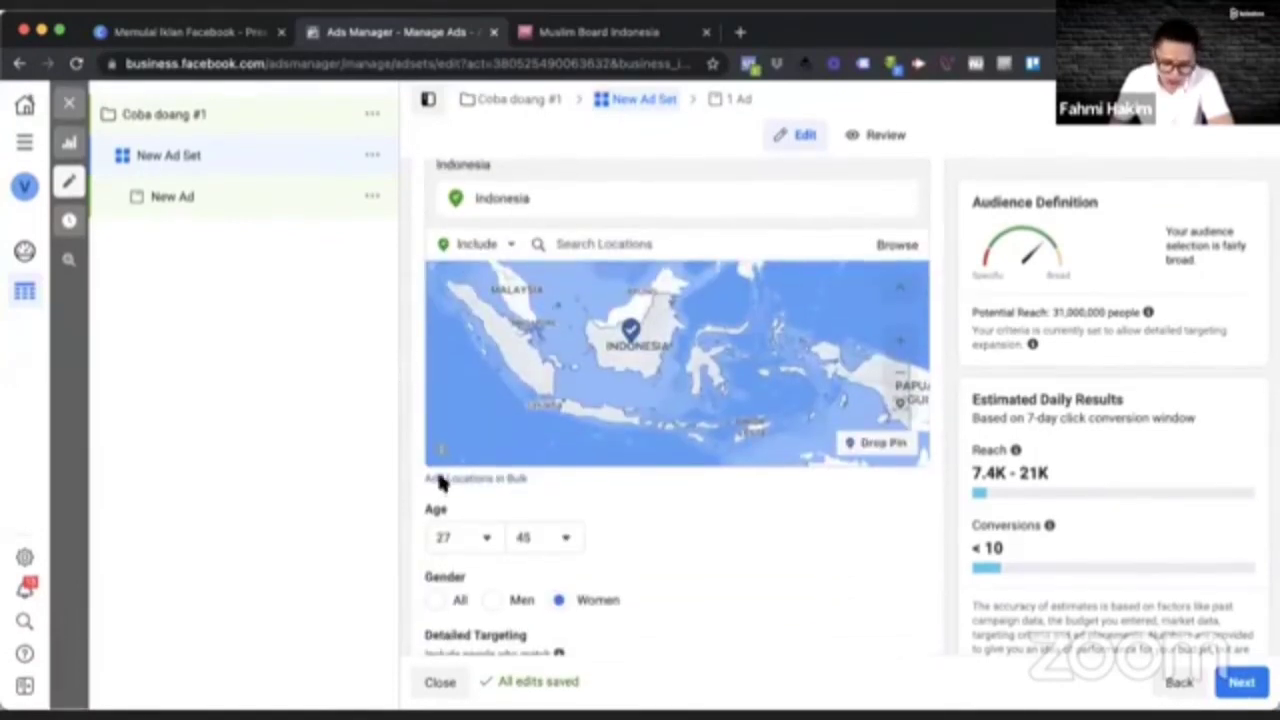
pyautogui.scroll(-1, 535, 534)
pyautogui.scroll(-1, 550, 520)
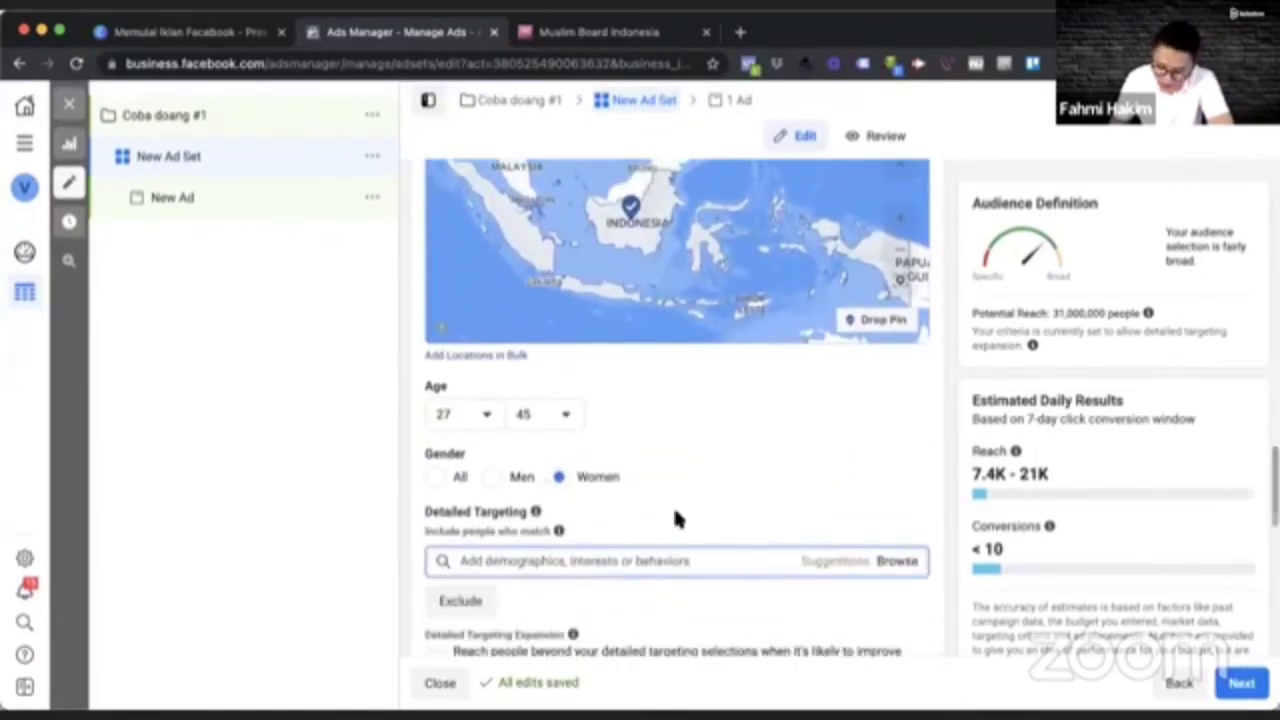
pyautogui.scroll(2, 677, 517)
pyautogui.scroll(2, 1127, 332)
pyautogui.scroll(5, 1127, 332)
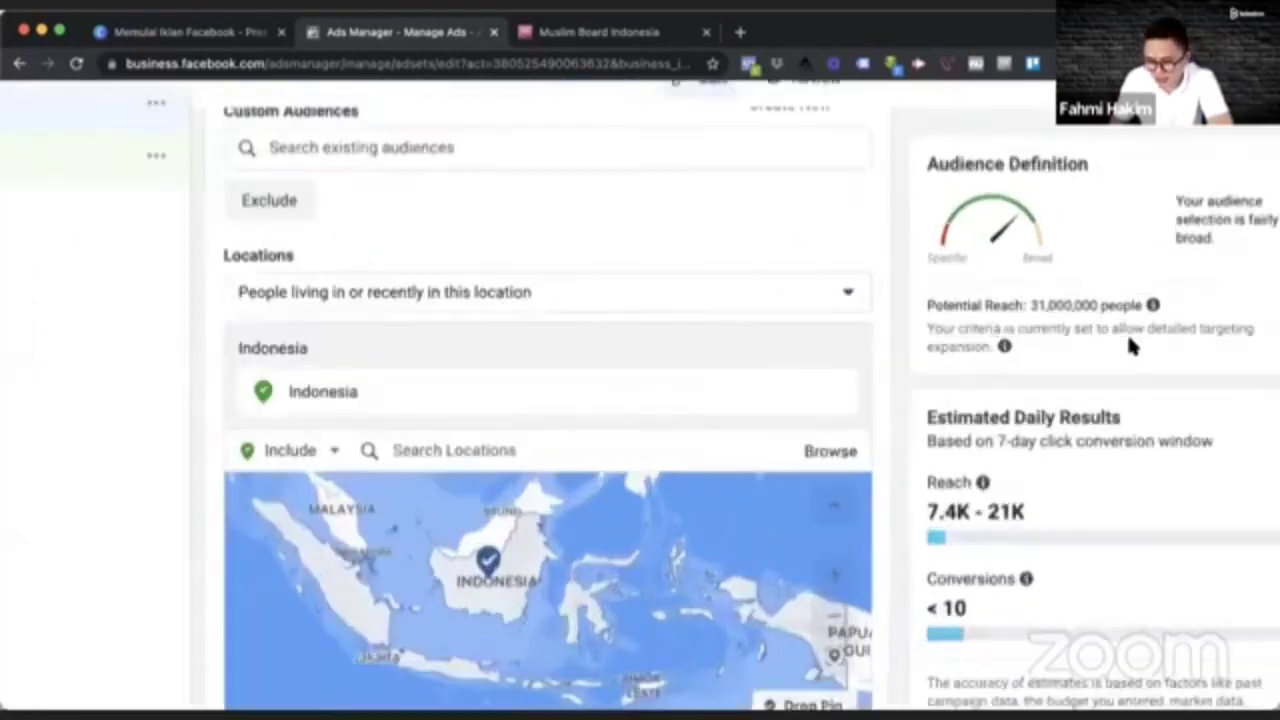
pyautogui.scroll(1, 1126, 342)
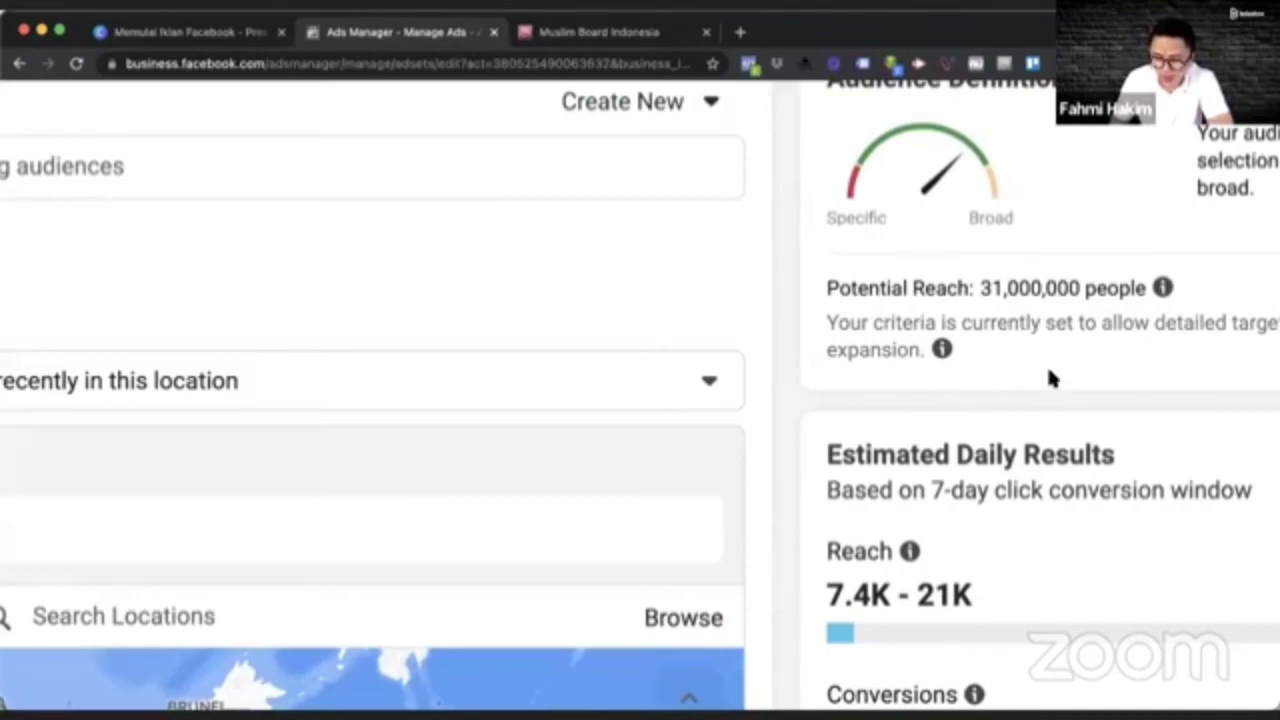
pyautogui.scroll(-5, 1047, 364)
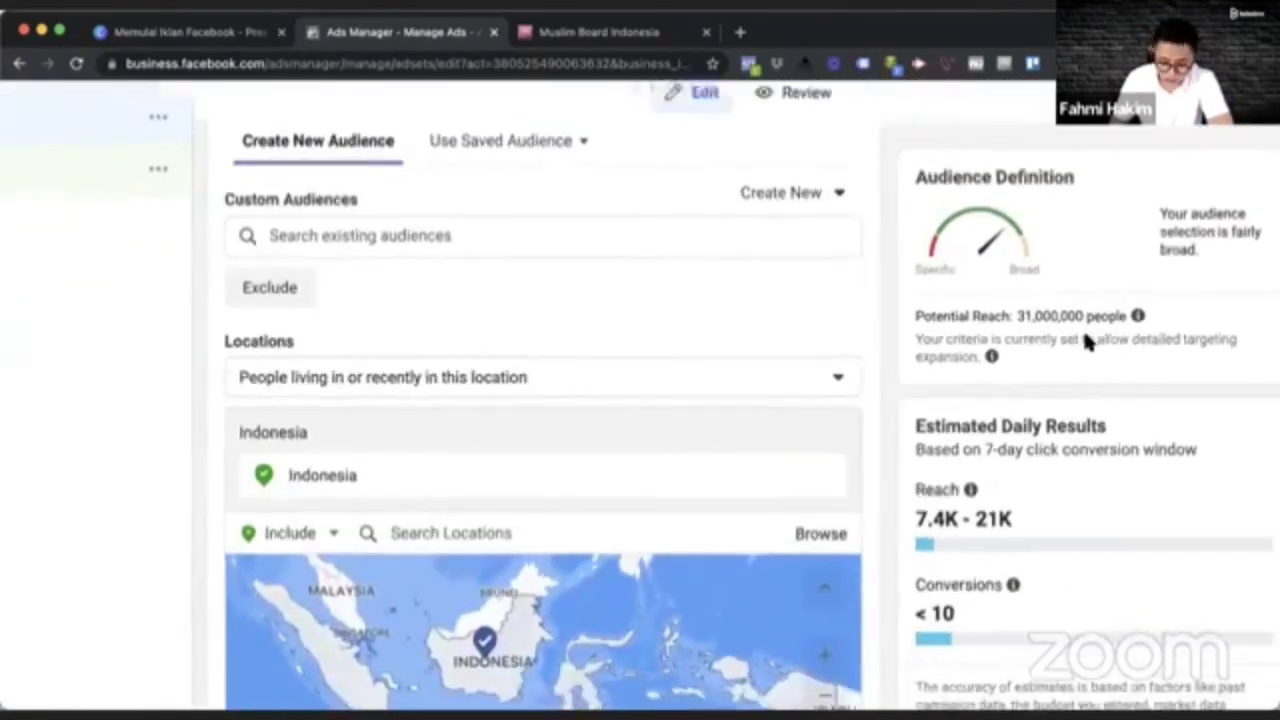
pyautogui.scroll(-3, 1083, 330)
pyautogui.scroll(-5, 980, 508)
pyautogui.scroll(-3, 980, 508)
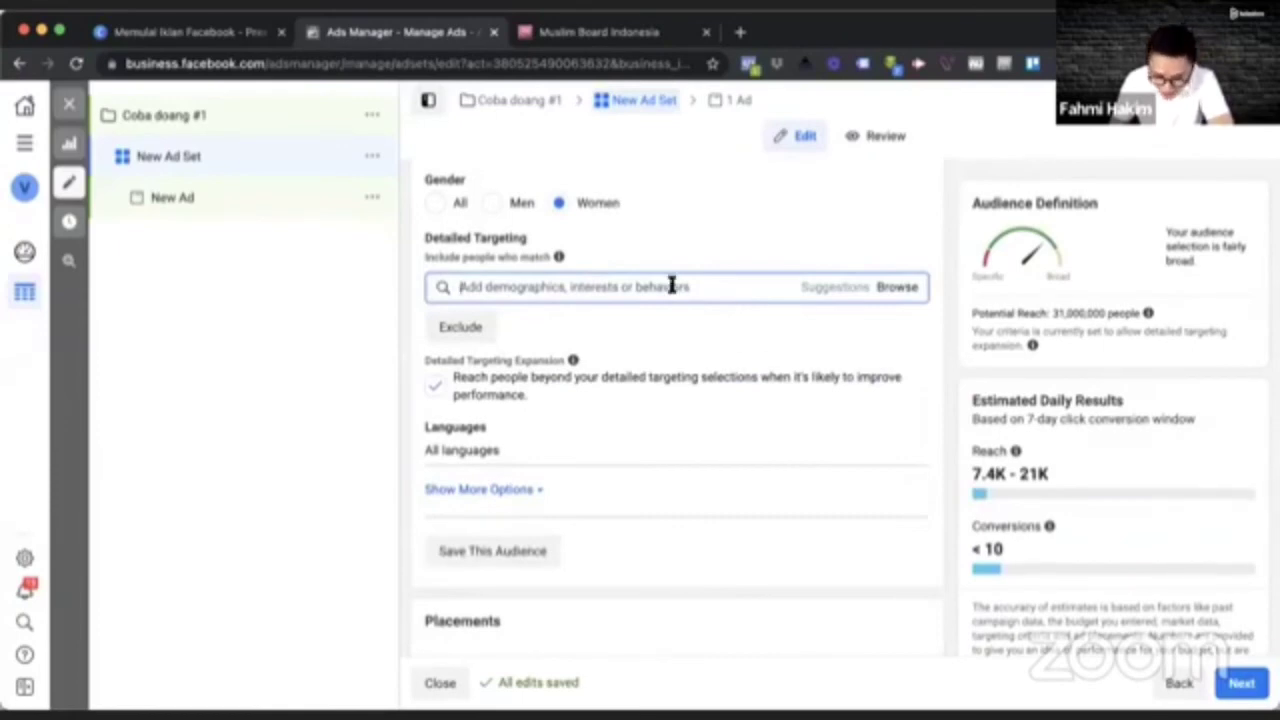
# Step: Search the detailed targeting options for food, and also for cooking
pyautogui.write('food')
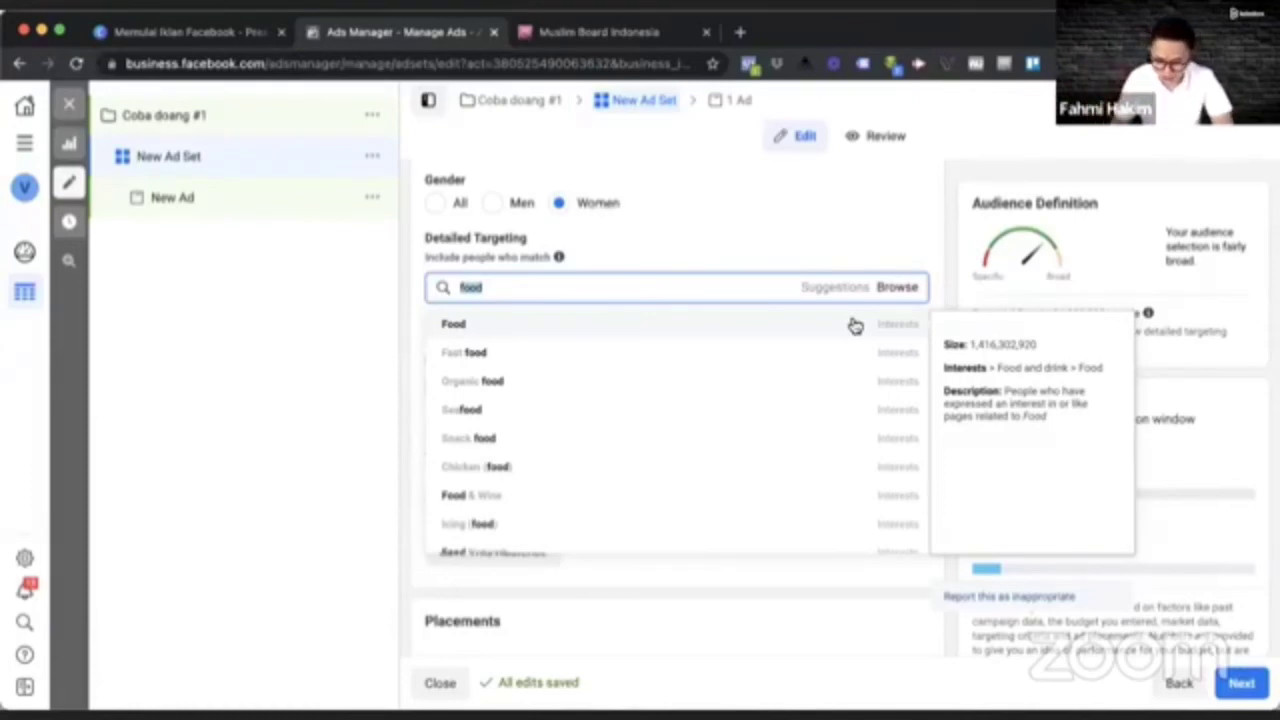
pyautogui.write('cook')
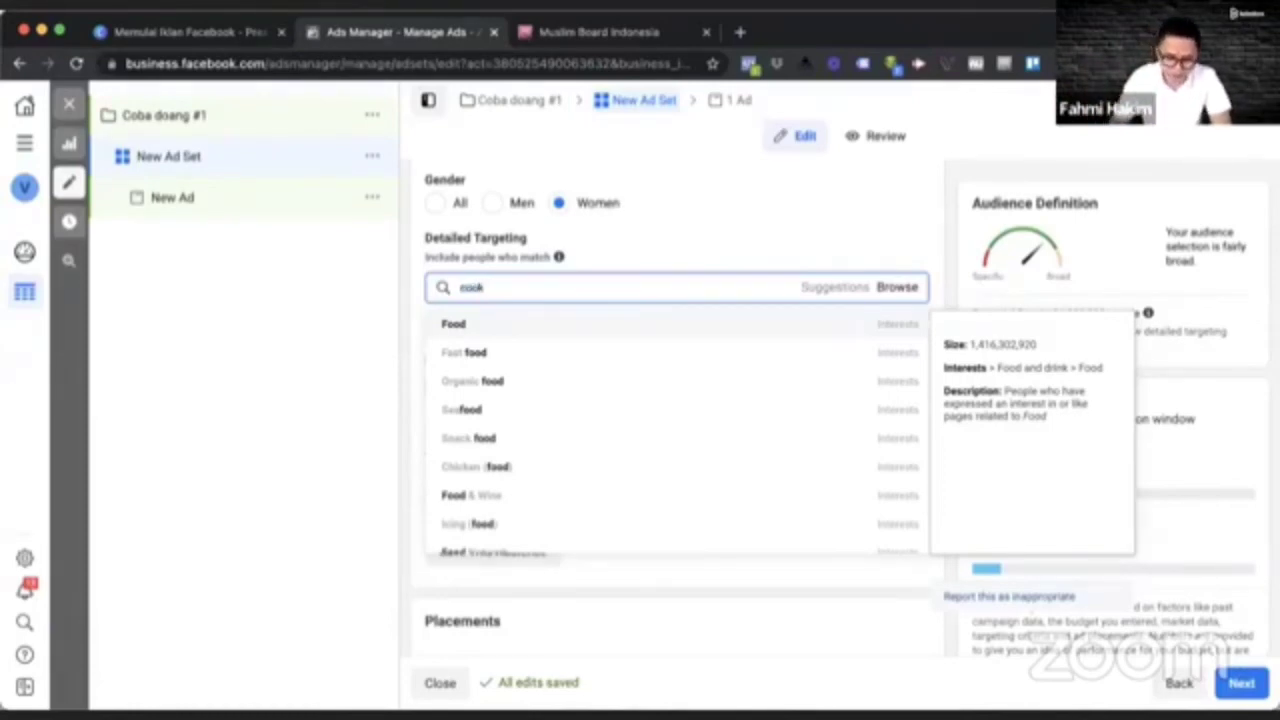
pyautogui.write('ing')
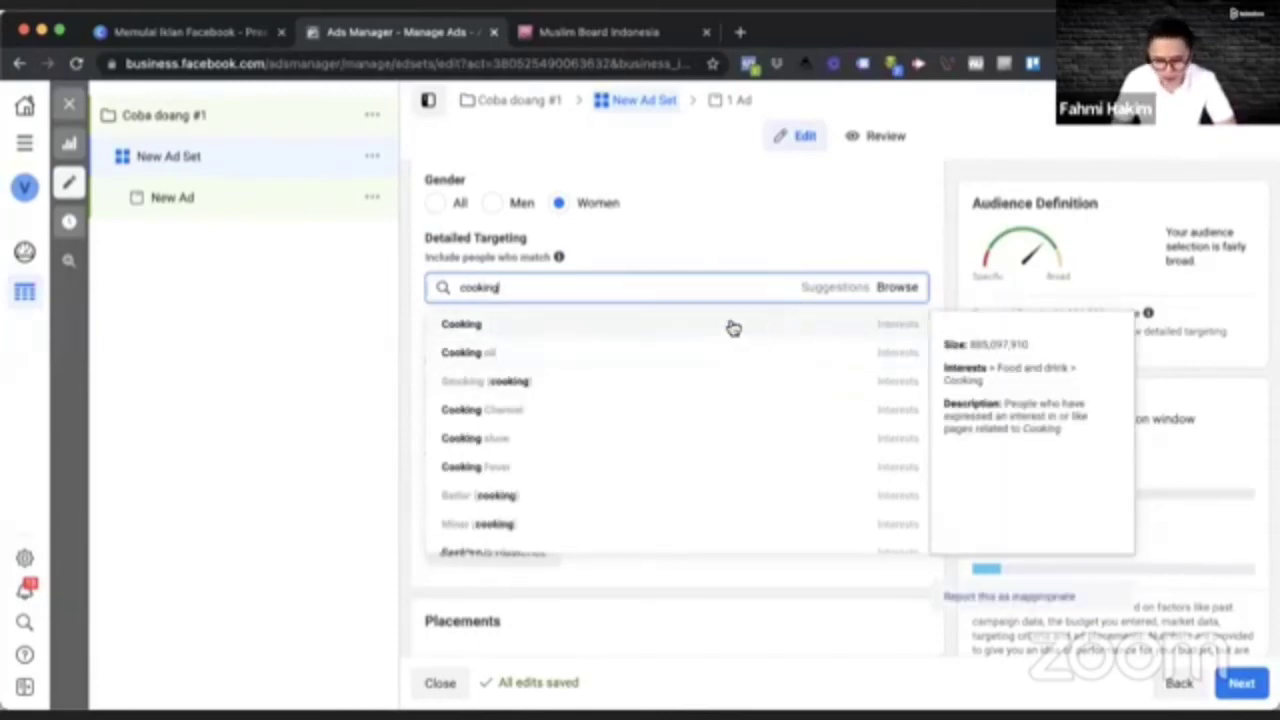
# Step: Search the detailed targeting for "food" again and add the Food and drink interest to the audience
pyautogui.doubleClick(607, 287)
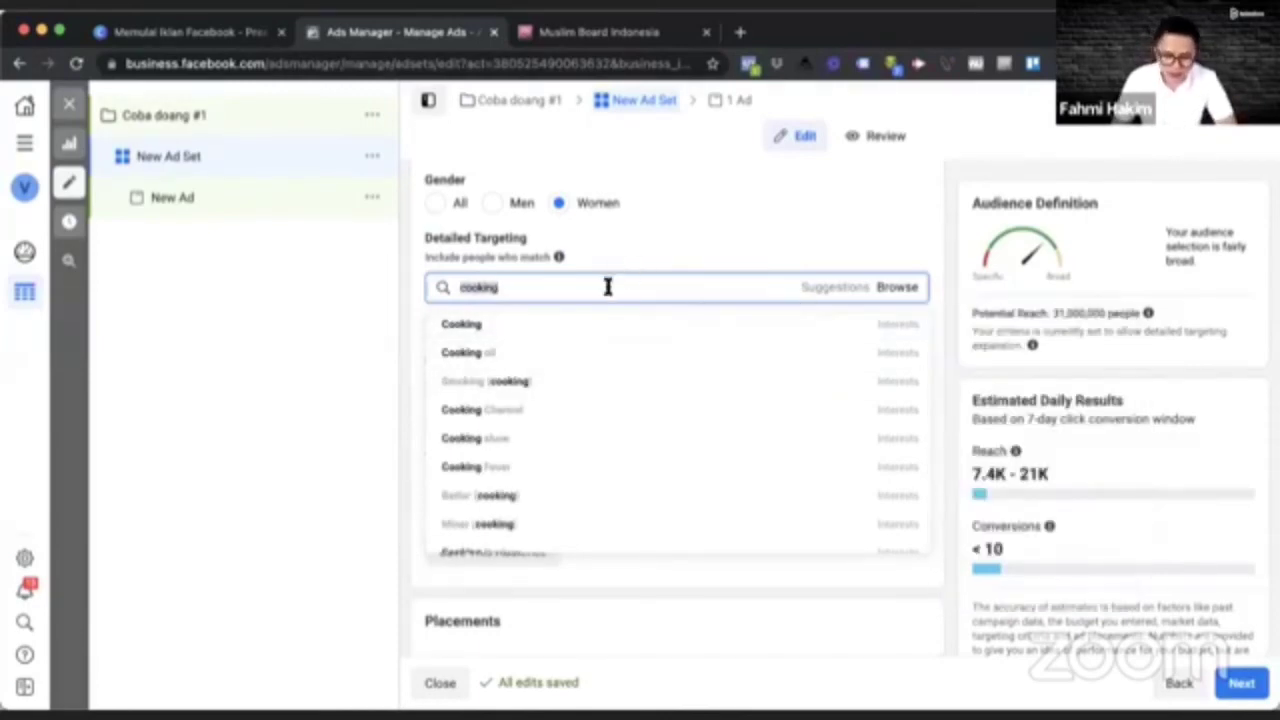
pyautogui.write('food')
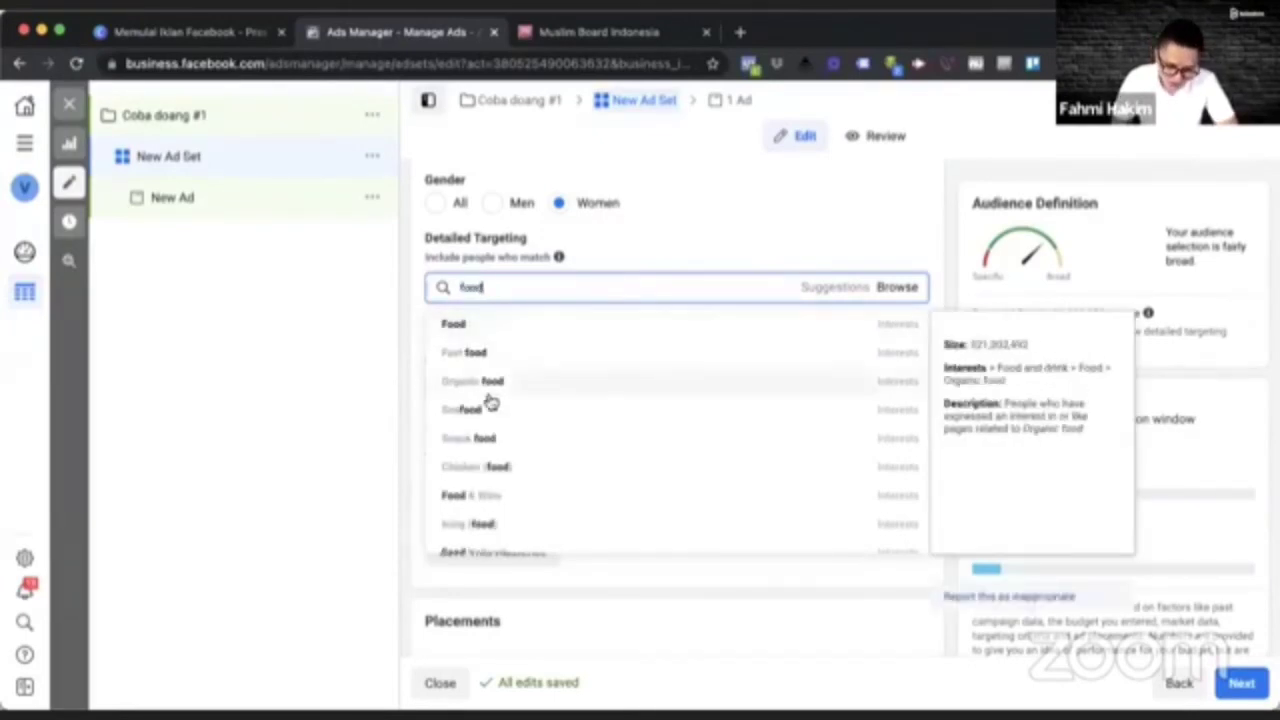
pyautogui.scroll(-2, 490, 415)
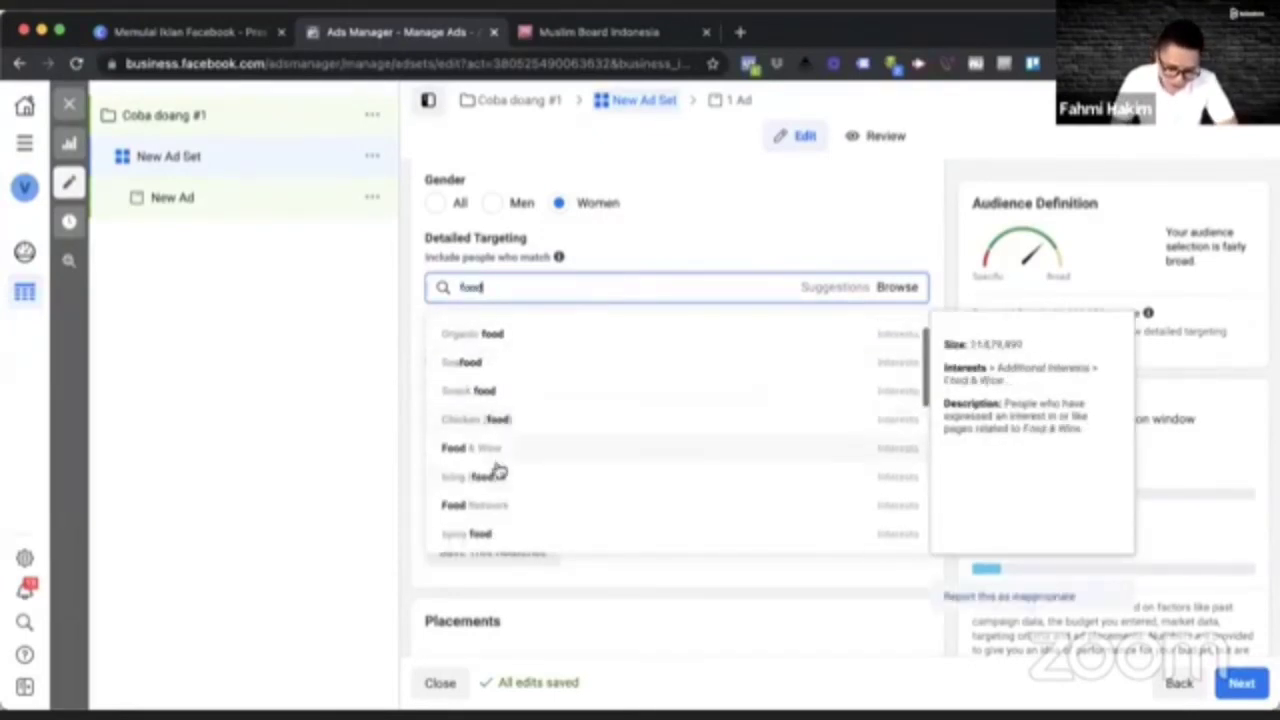
pyautogui.scroll(-4, 509, 506)
pyautogui.scroll(-4, 527, 423)
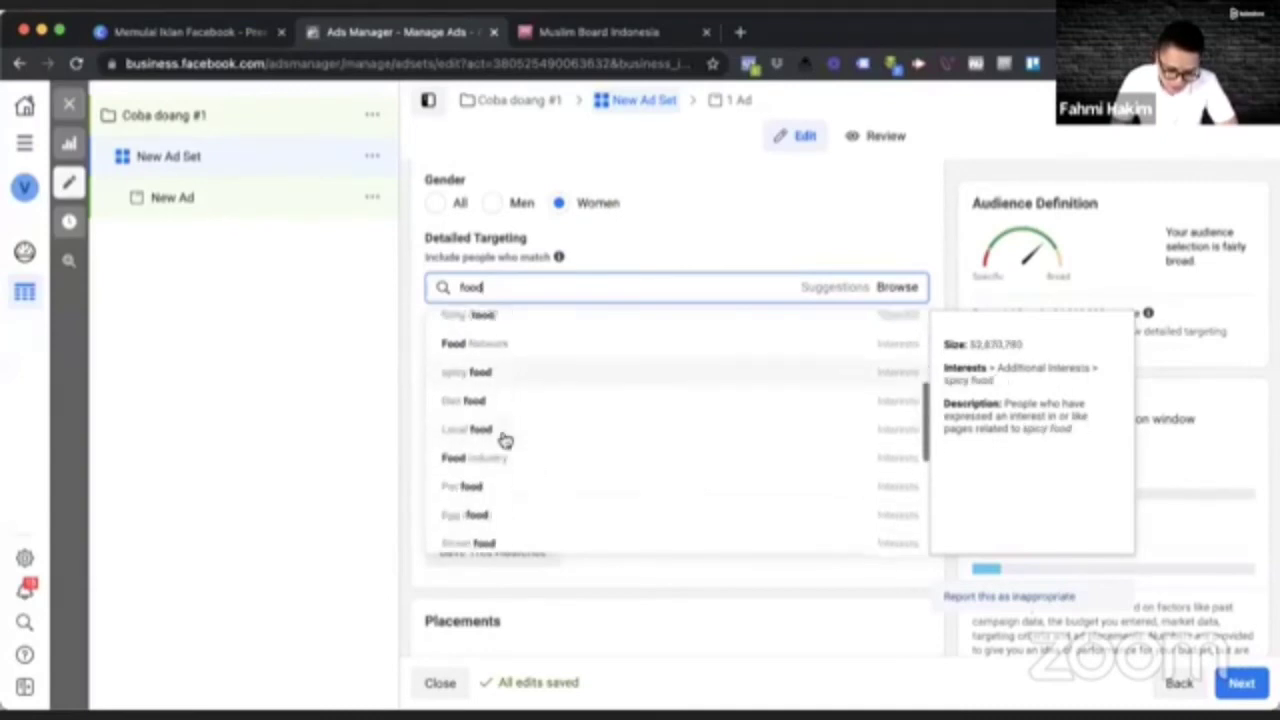
pyautogui.scroll(-7, 520, 440)
pyautogui.scroll(-3, 530, 467)
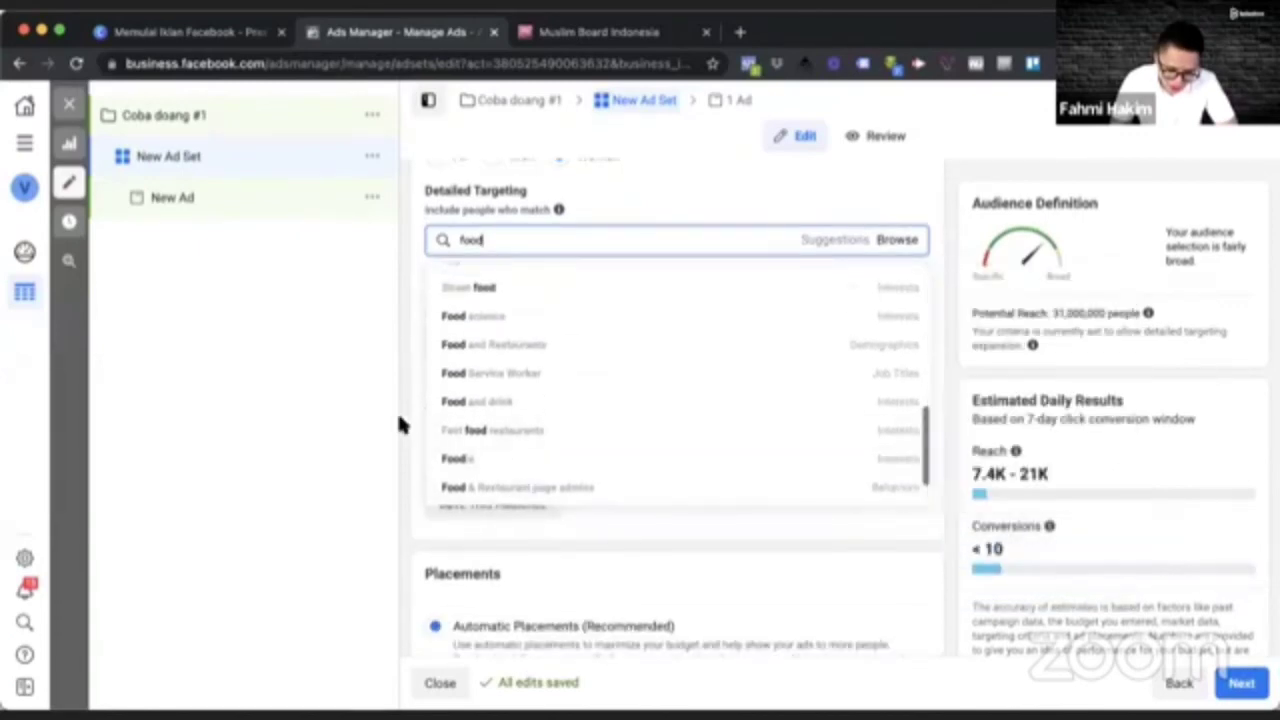
pyautogui.moveTo(508, 406)
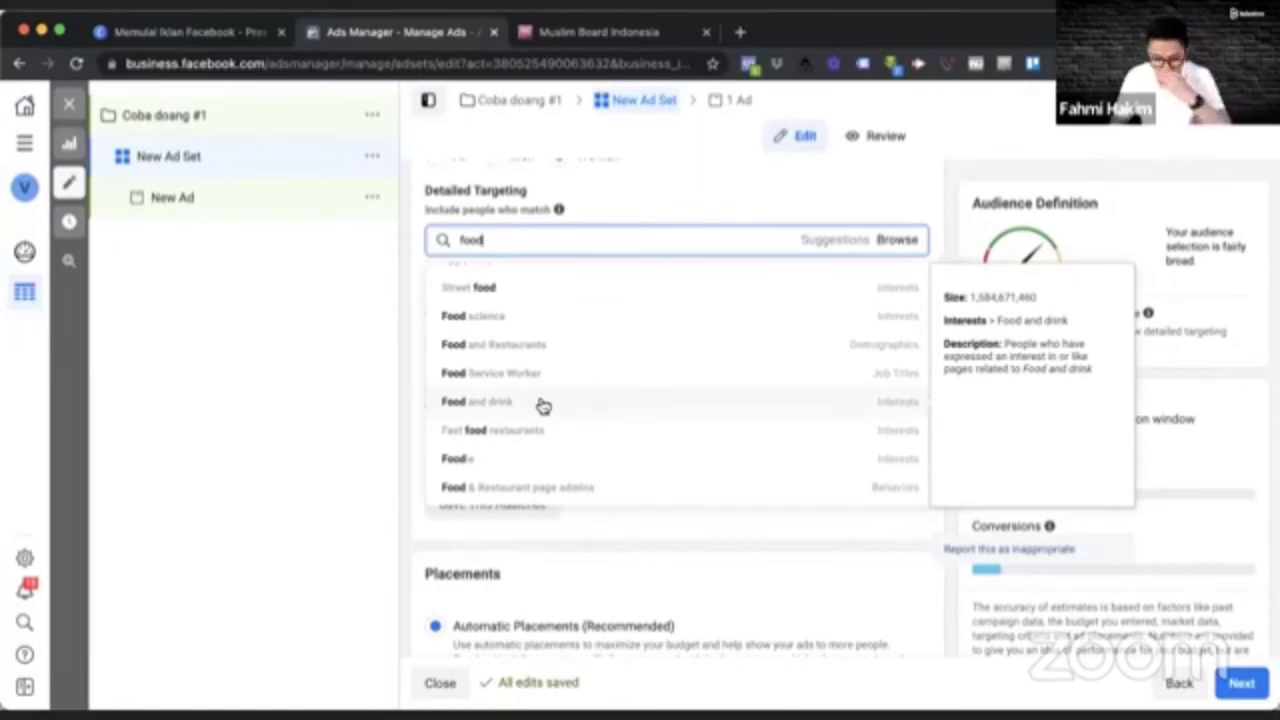
pyautogui.click(529, 400)
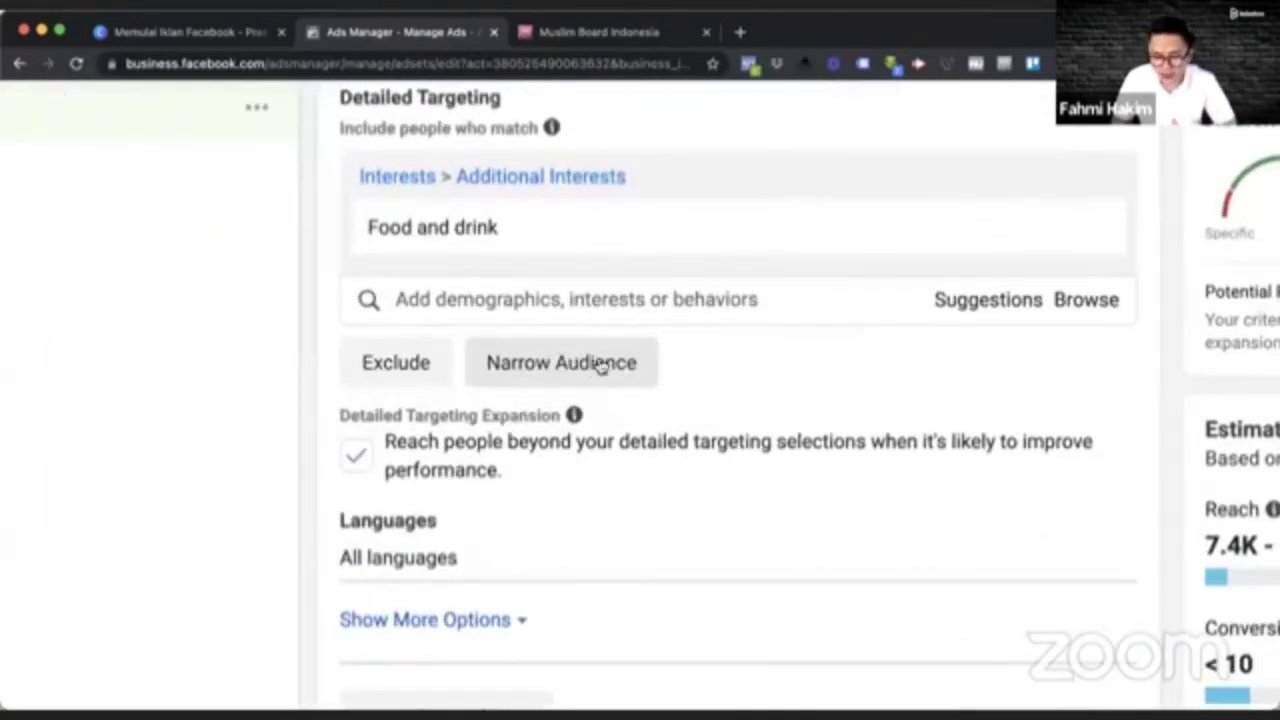
# Step: Narrow the audience with a second condition people must also match, and view the explanation of how it works
pyautogui.click(585, 369)
pyautogui.moveTo(511, 349)
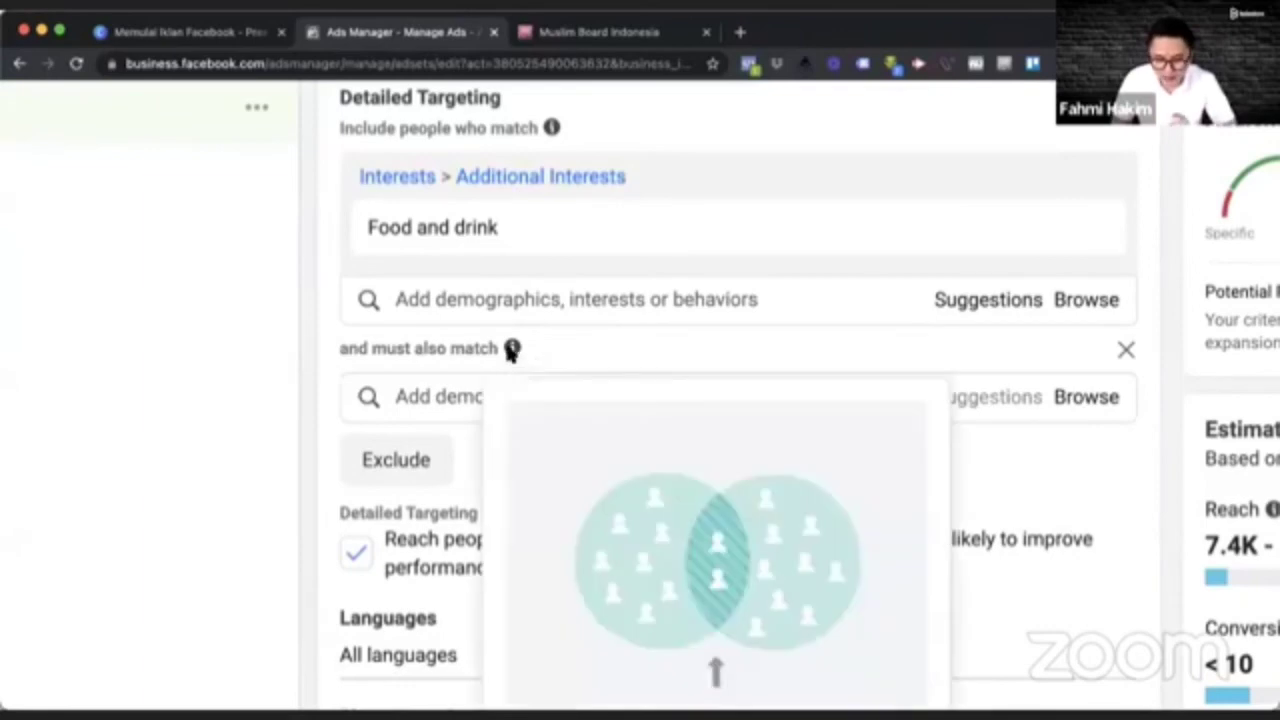
pyautogui.scroll(-3, 689, 495)
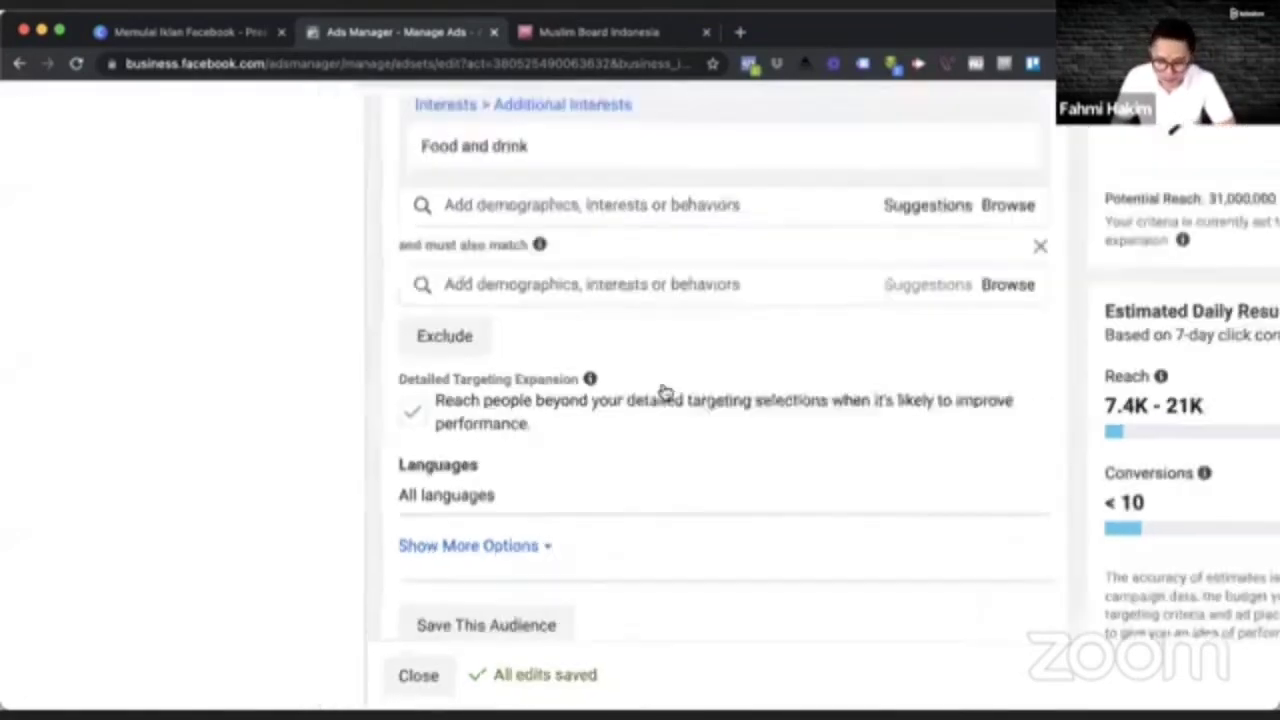
pyautogui.scroll(-3, 665, 392)
# Step: Browse the Behaviors categories for the narrowing condition and expand Mobile Device User
pyautogui.click(966, 336)
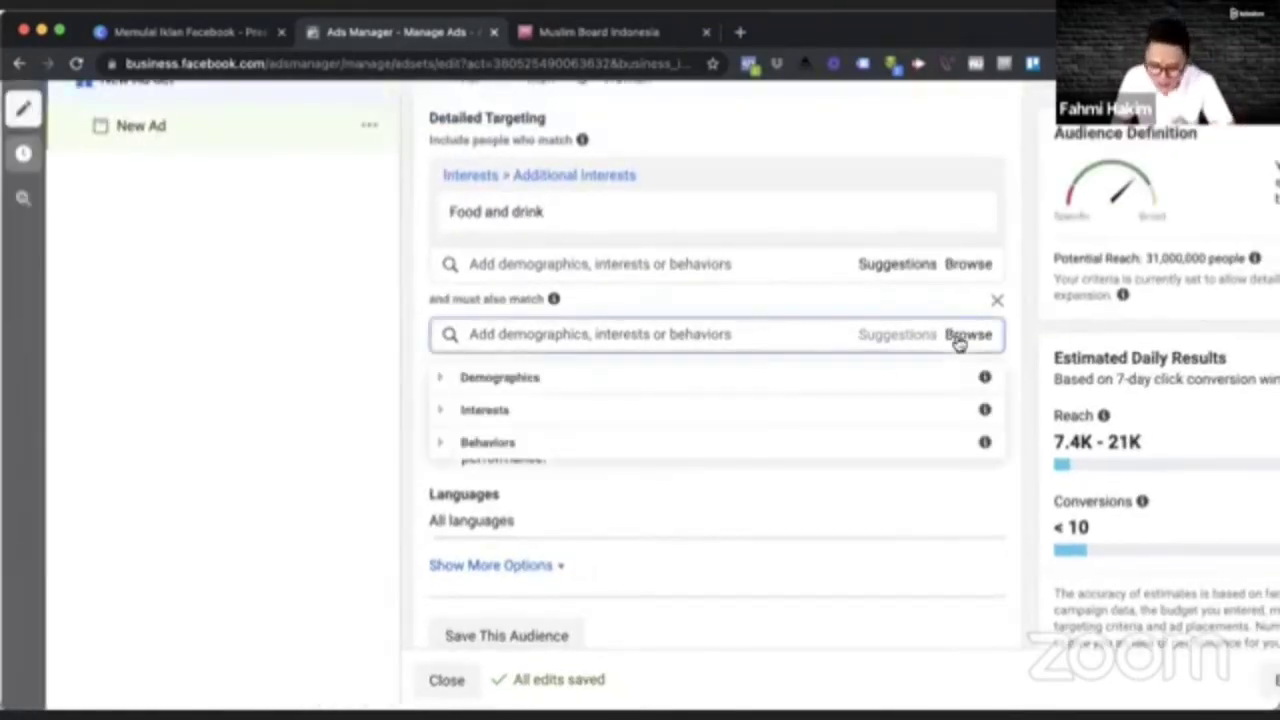
pyautogui.click(441, 450)
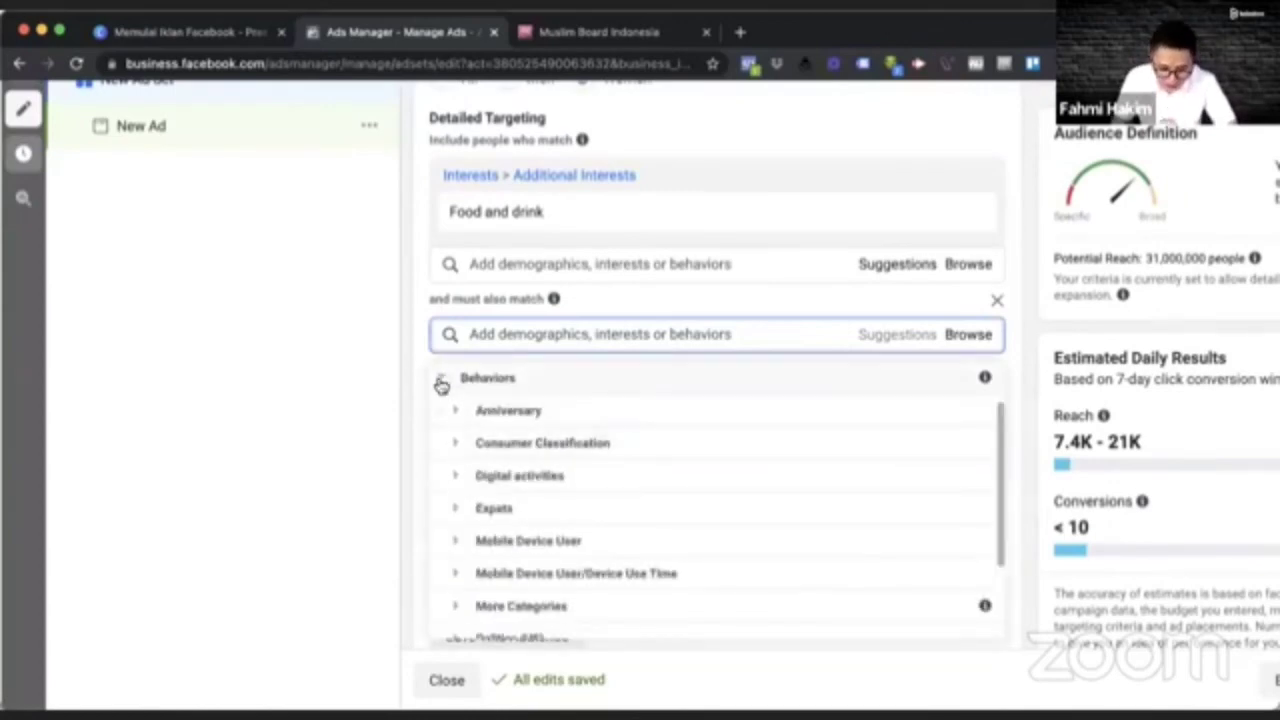
pyautogui.click(440, 378)
pyautogui.click(968, 336)
pyautogui.click(968, 336)
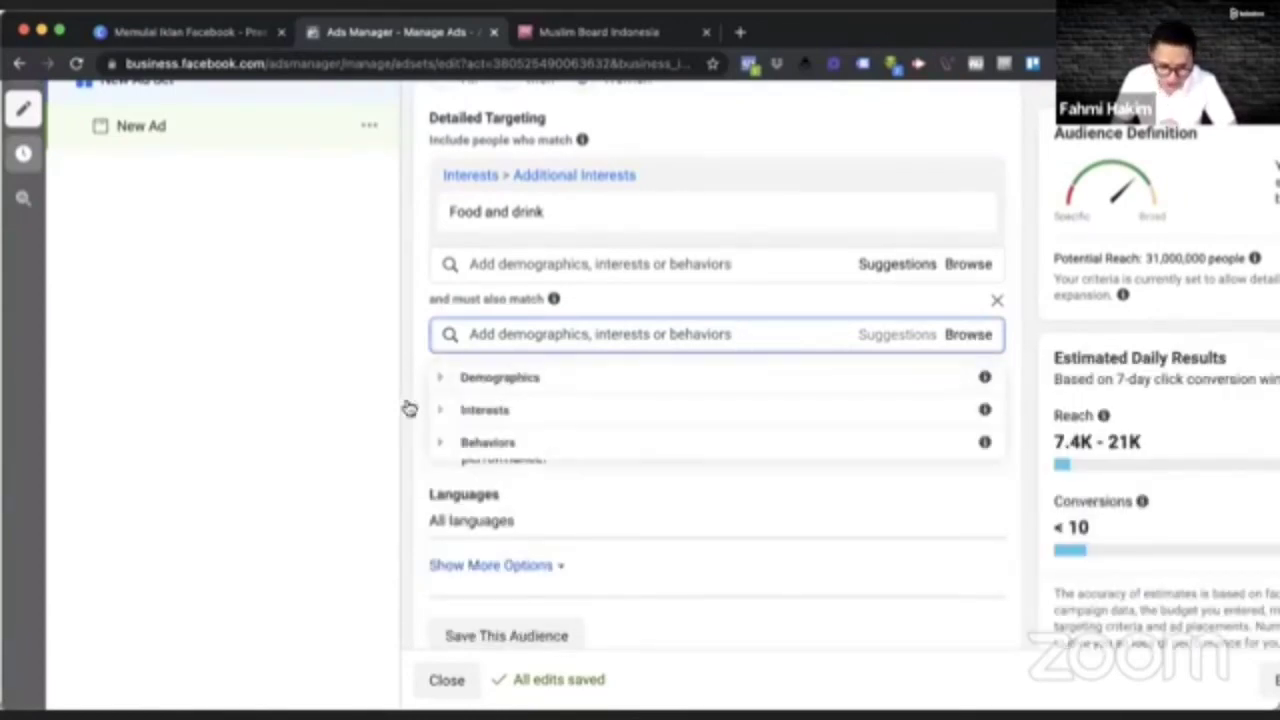
pyautogui.click(437, 442)
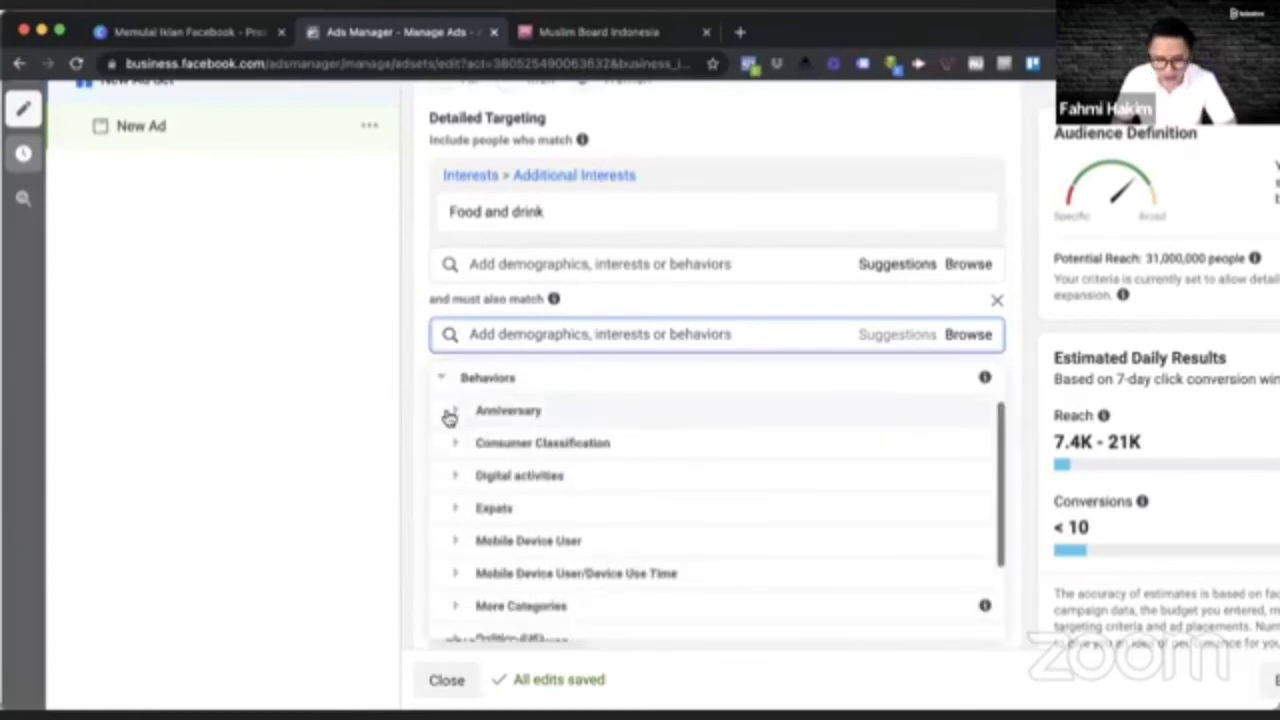
pyautogui.scroll(-1, 493, 460)
pyautogui.scroll(-1, 493, 465)
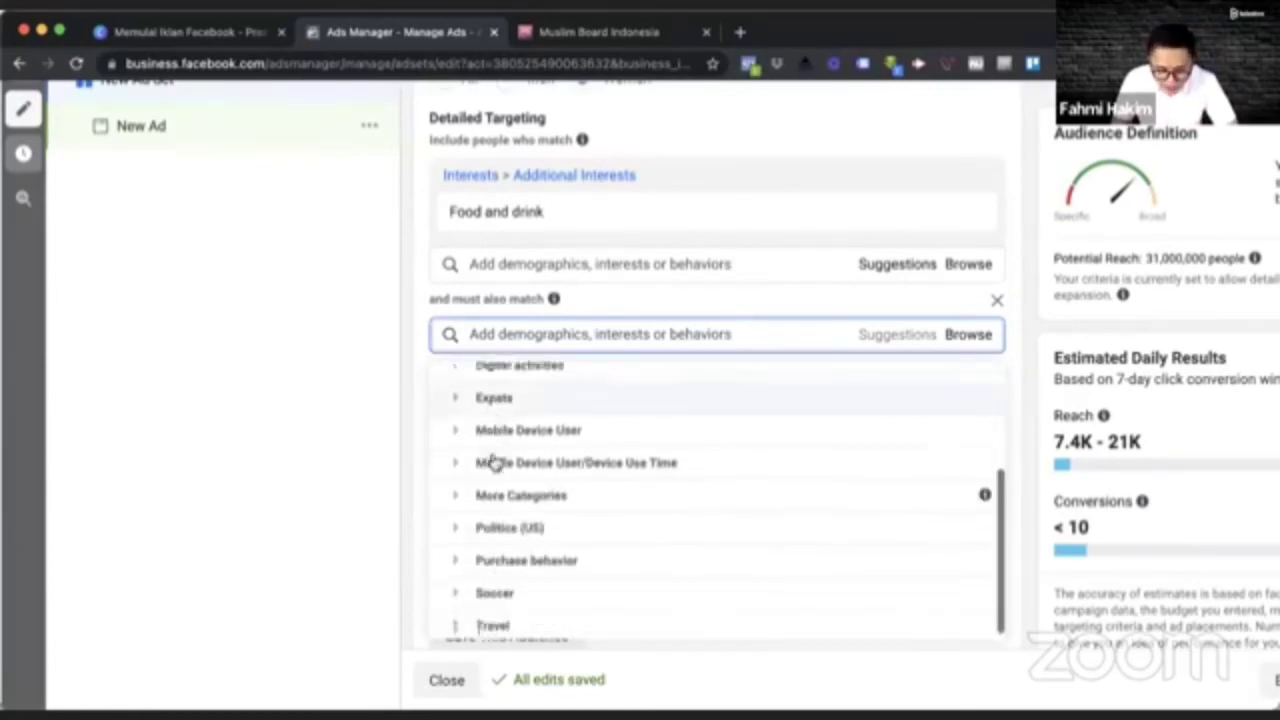
pyautogui.click(449, 452)
pyautogui.scroll(-1, 522, 444)
pyautogui.scroll(3, 522, 444)
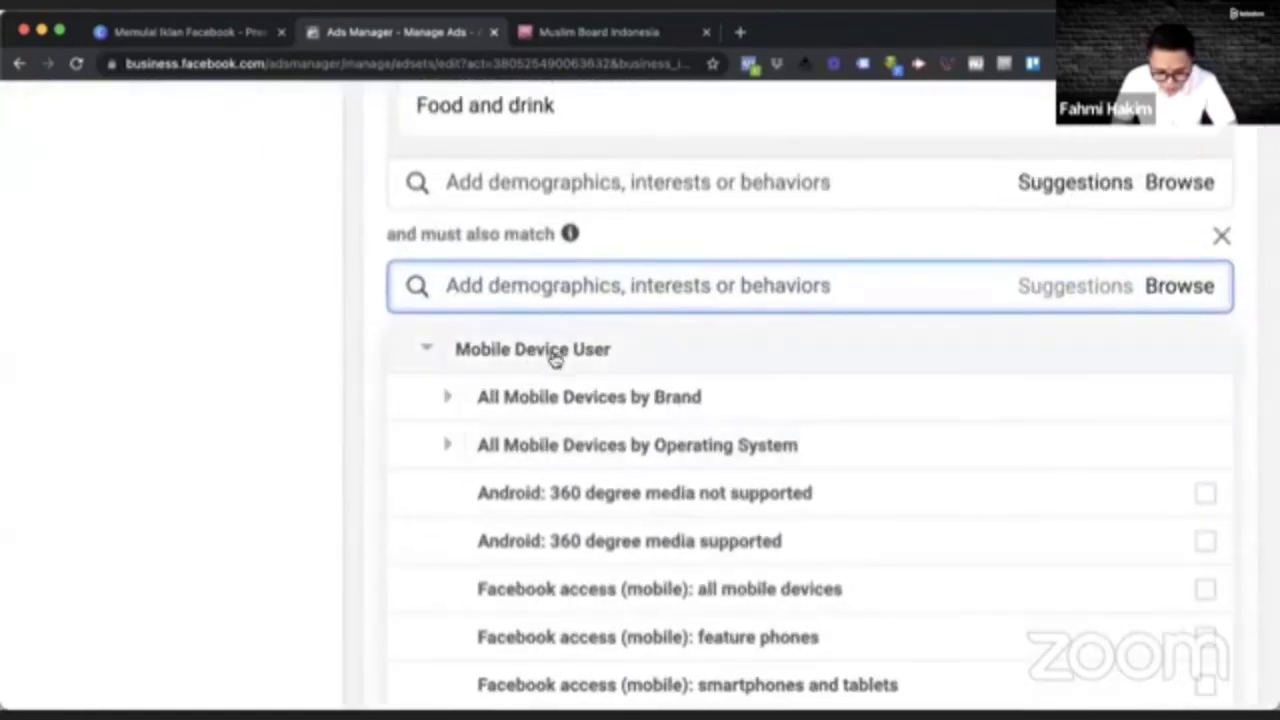
# Step: Look through the Mobile Device User behaviors and add Facebook access (network type): 4G from Network Connection as the must-also-match criterion
pyautogui.scroll(-1, 568, 395)
pyautogui.scroll(-1, 351, 411)
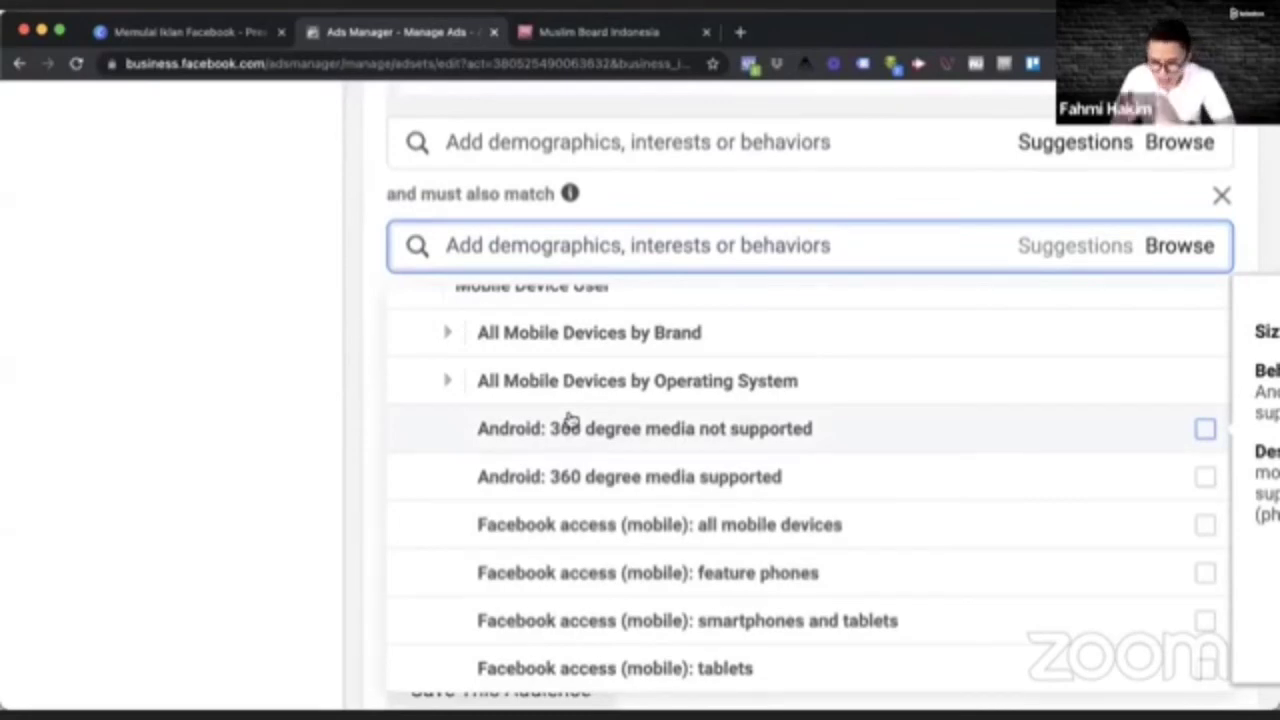
pyautogui.scroll(-3, 566, 417)
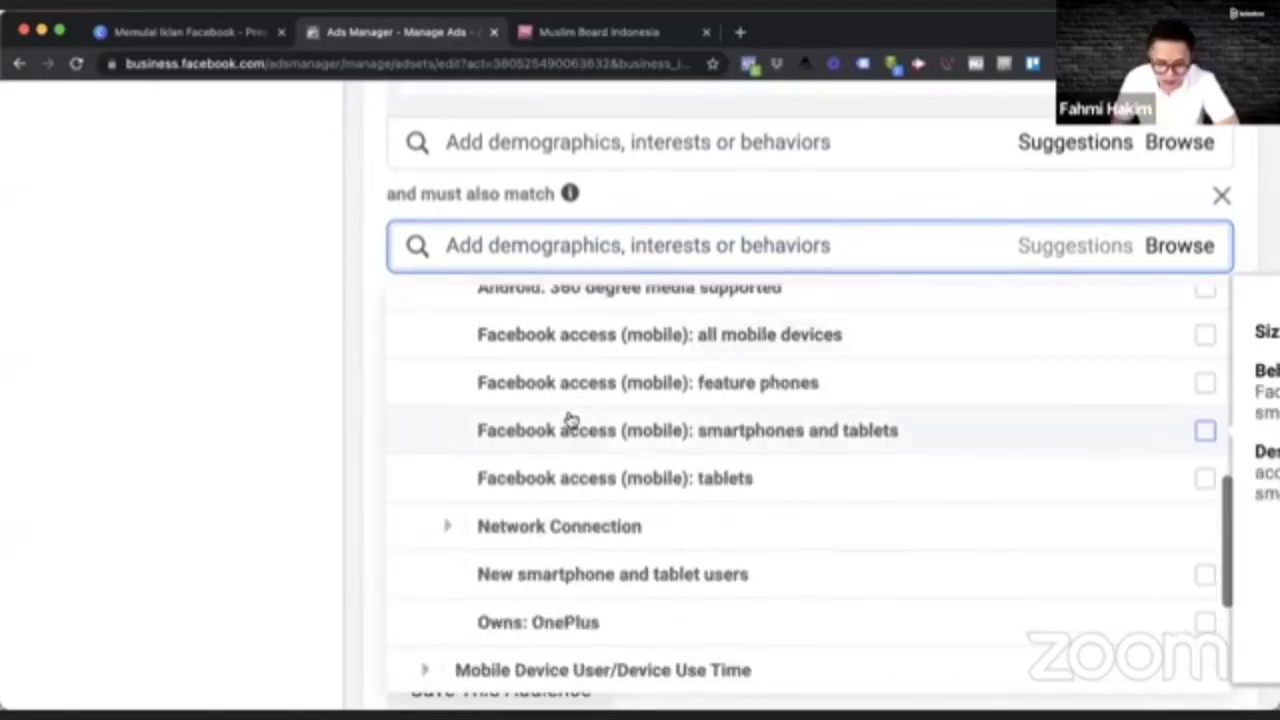
pyautogui.scroll(4, 566, 417)
pyautogui.scroll(1, 568, 420)
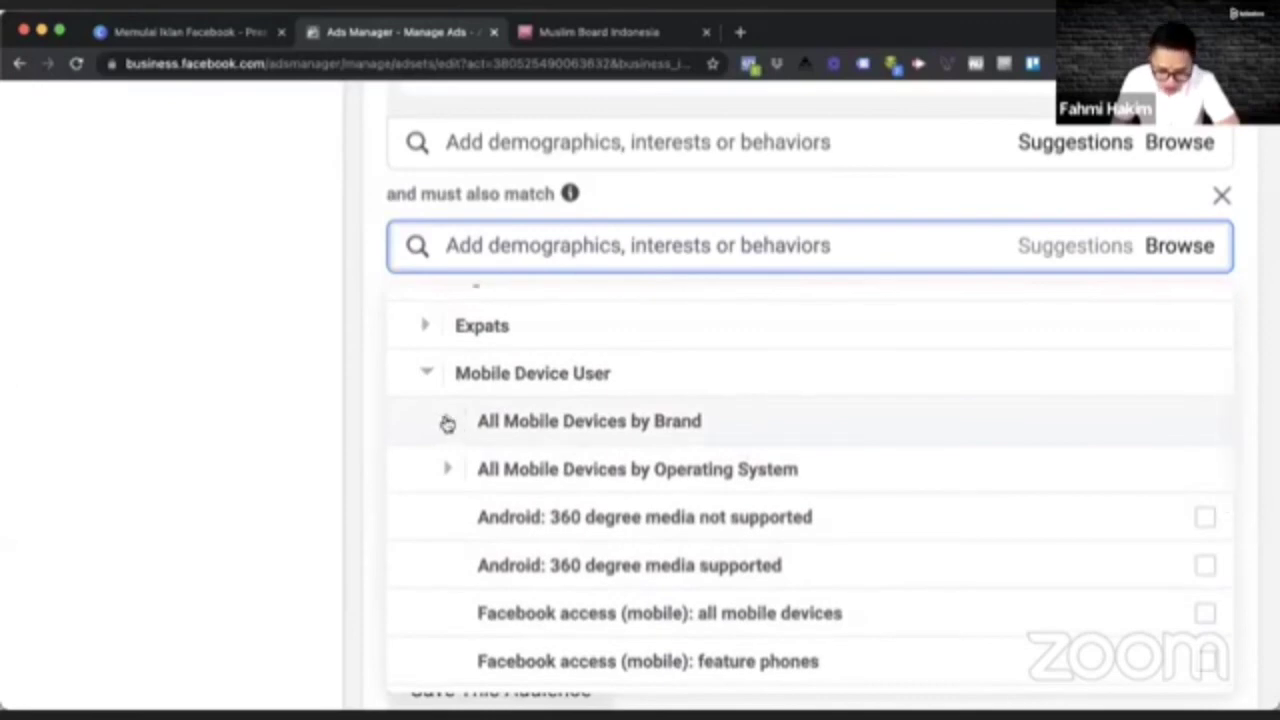
pyautogui.scroll(-3, 634, 469)
pyautogui.scroll(-2, 632, 472)
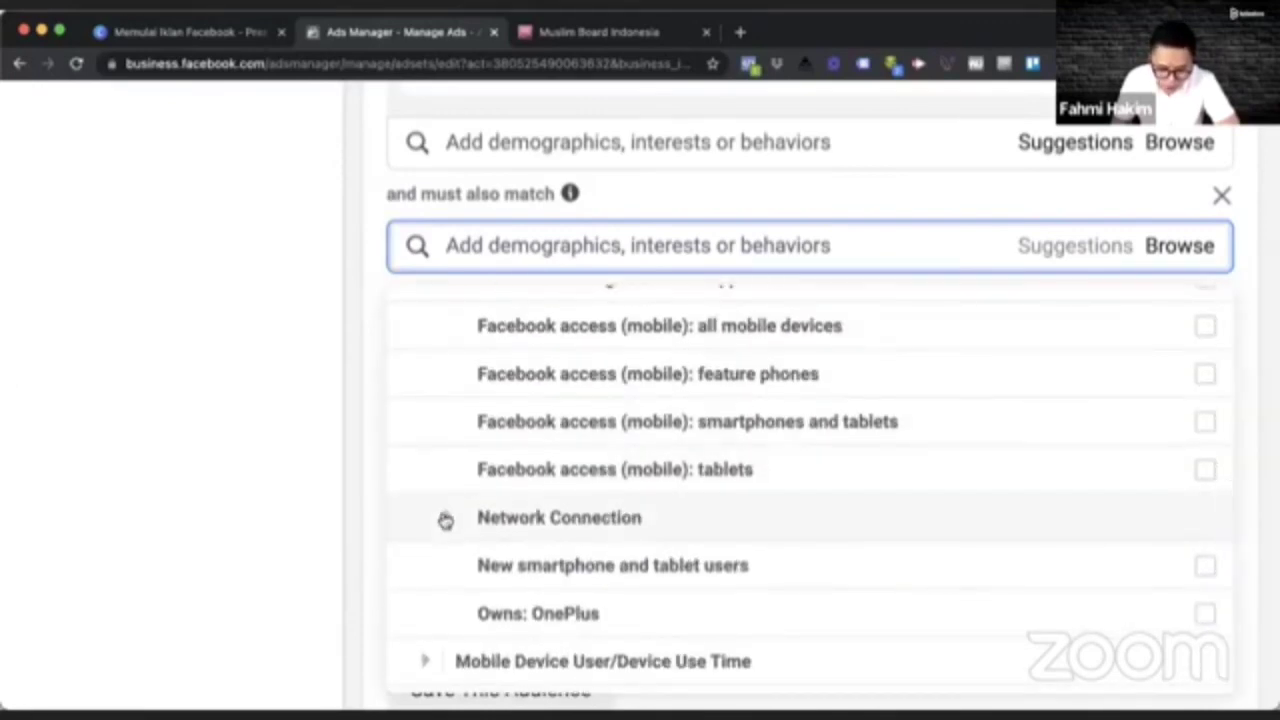
pyautogui.click(445, 520)
pyautogui.scroll(-3, 643, 509)
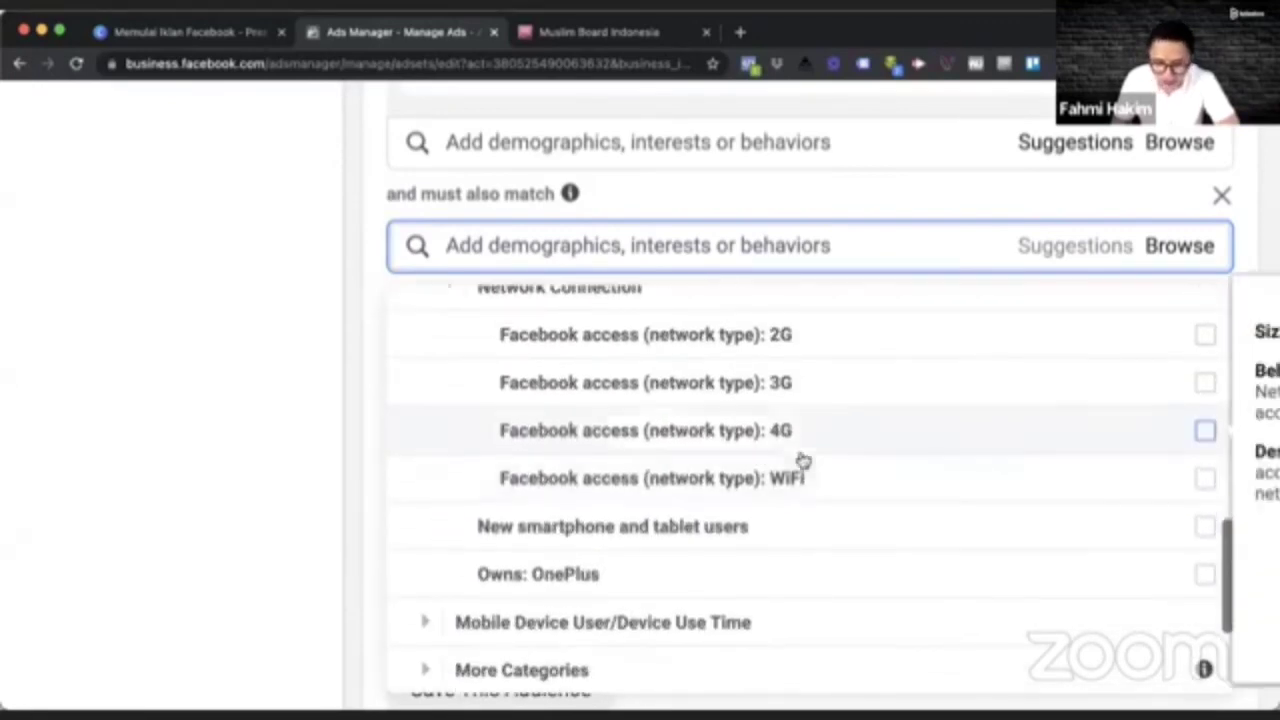
pyautogui.click(1204, 434)
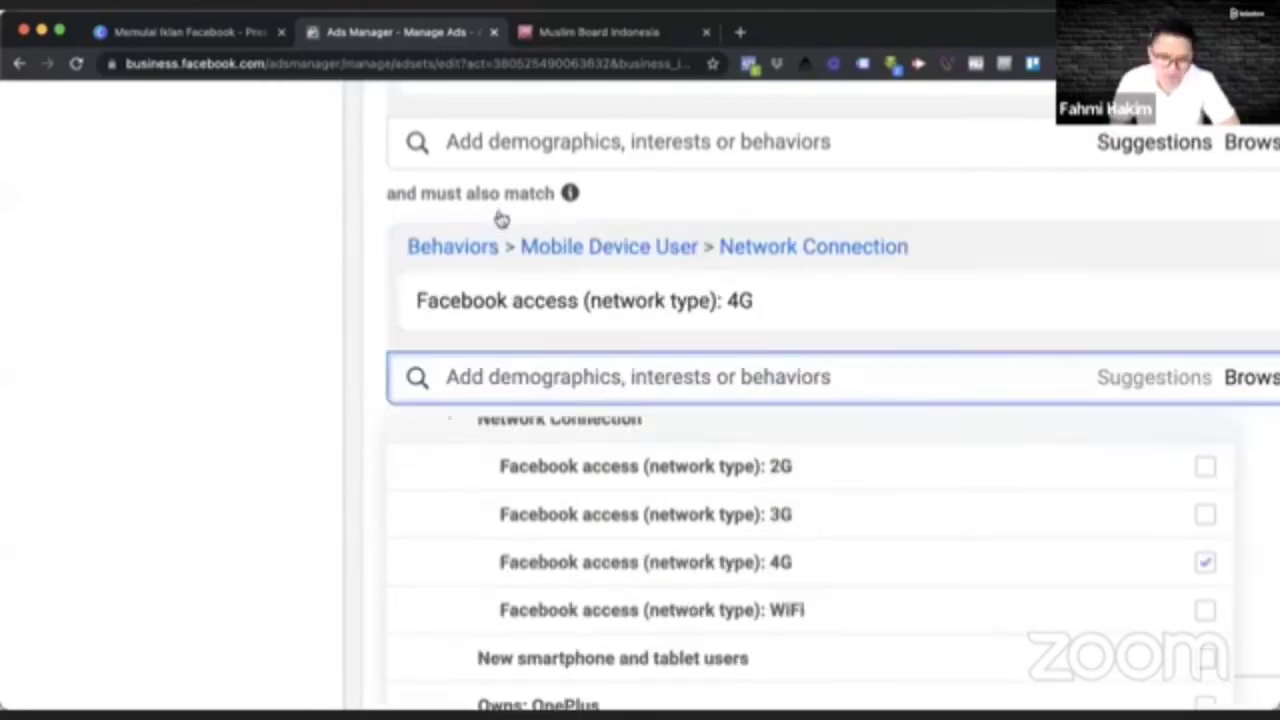
pyautogui.click(364, 290)
# Step: Review the potential reach and estimated daily results against the audience's age, gender, food interest and 4G criteria
pyautogui.scroll(3, 673, 342)
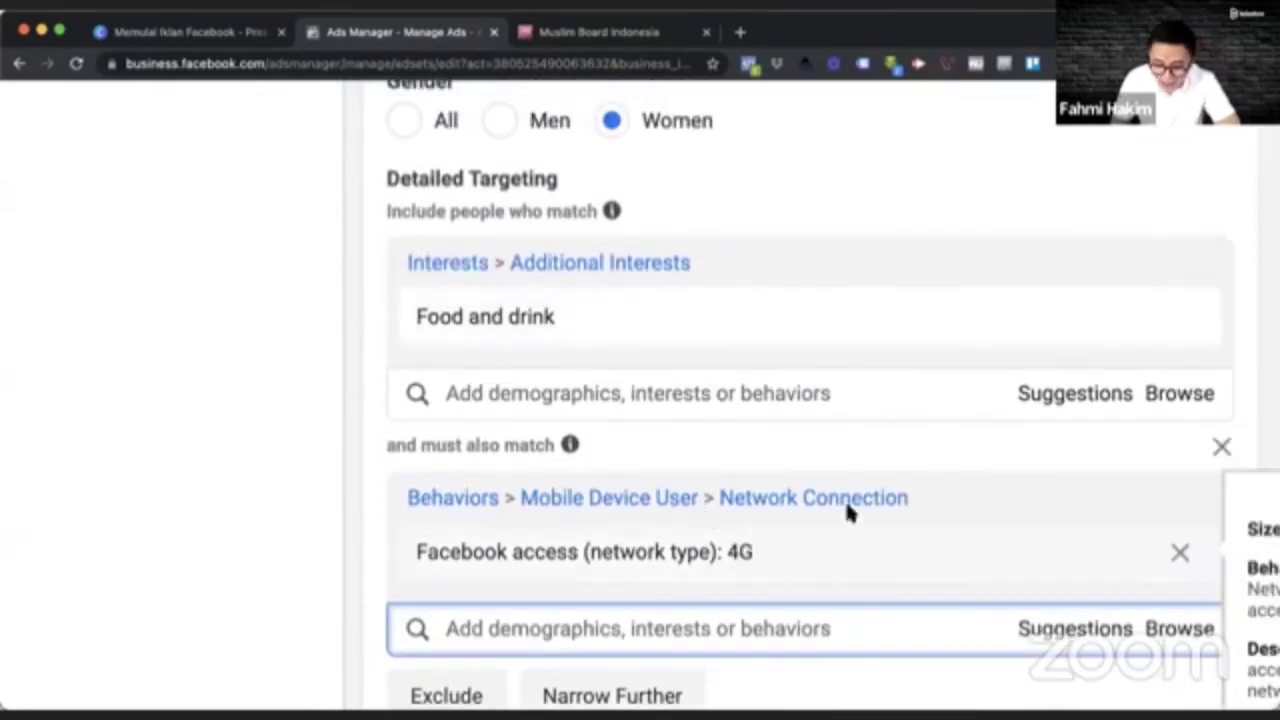
pyautogui.hotkey('ctrl', '-')
pyautogui.hotkey('ctrl', '-')
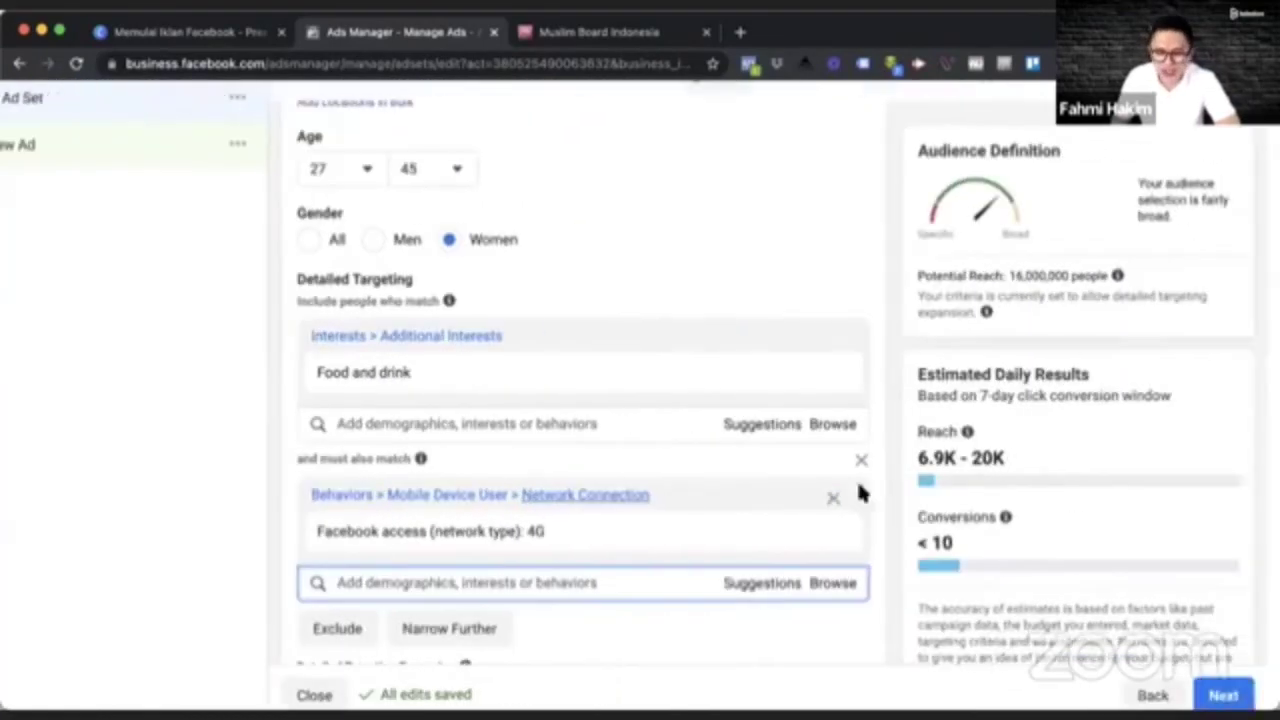
pyautogui.scroll(5, 1023, 260)
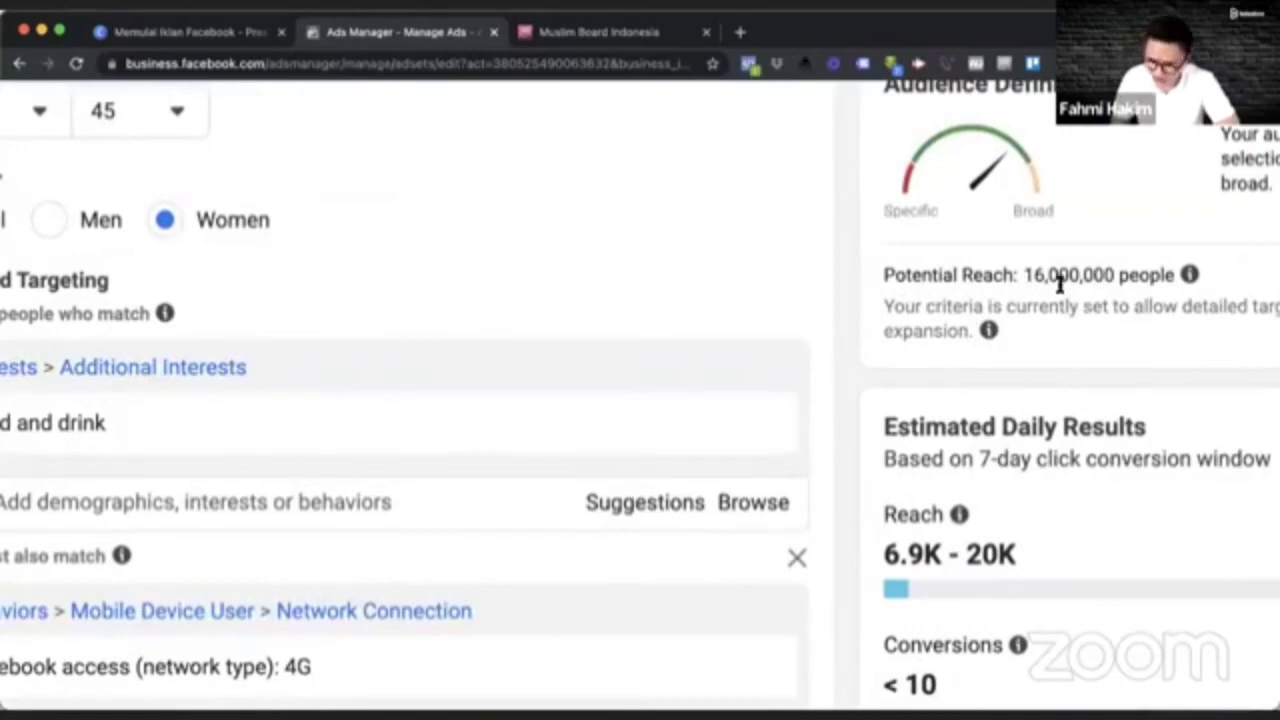
pyautogui.scroll(-5, 1060, 285)
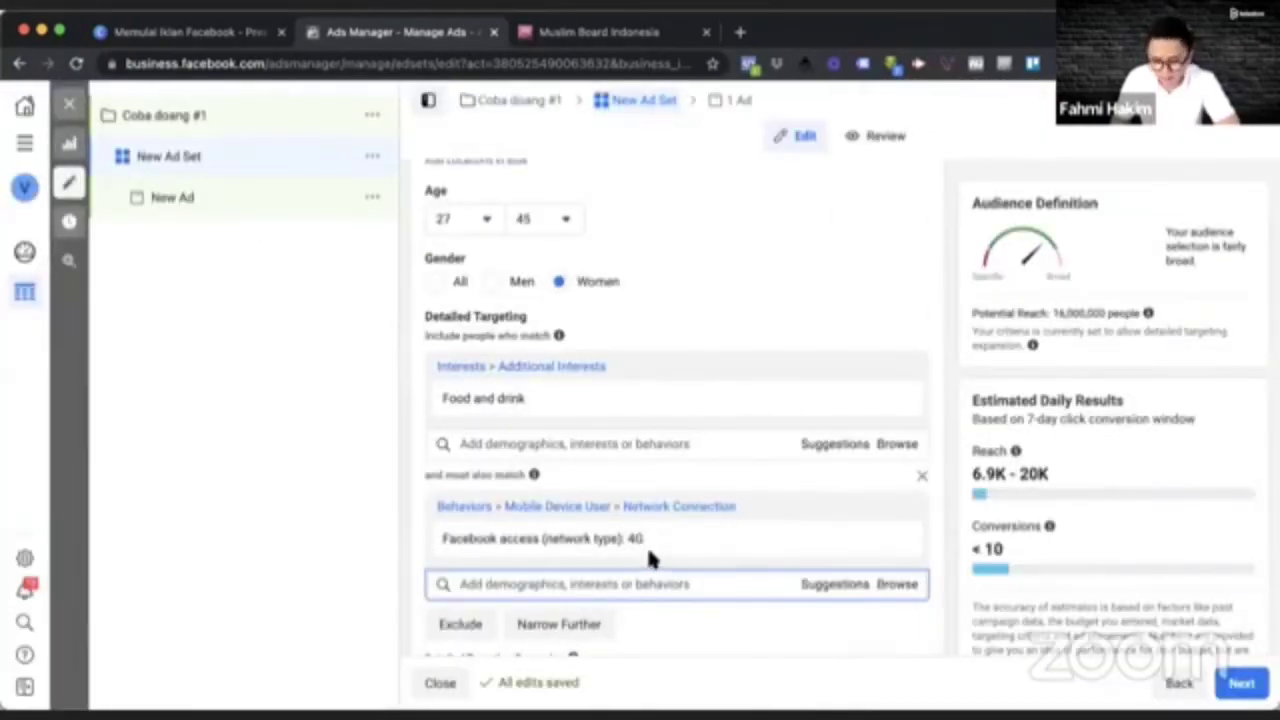
pyautogui.scroll(3, 648, 552)
pyautogui.scroll(5, 1075, 325)
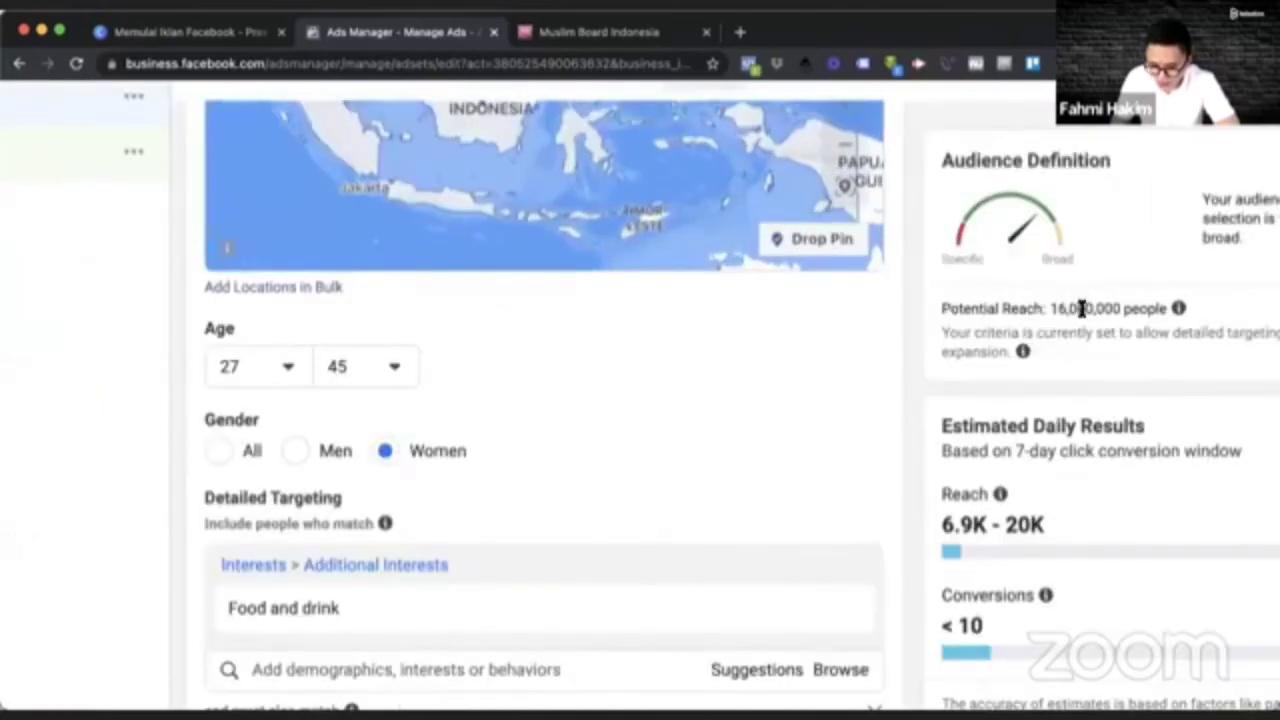
pyautogui.scroll(-5, 903, 437)
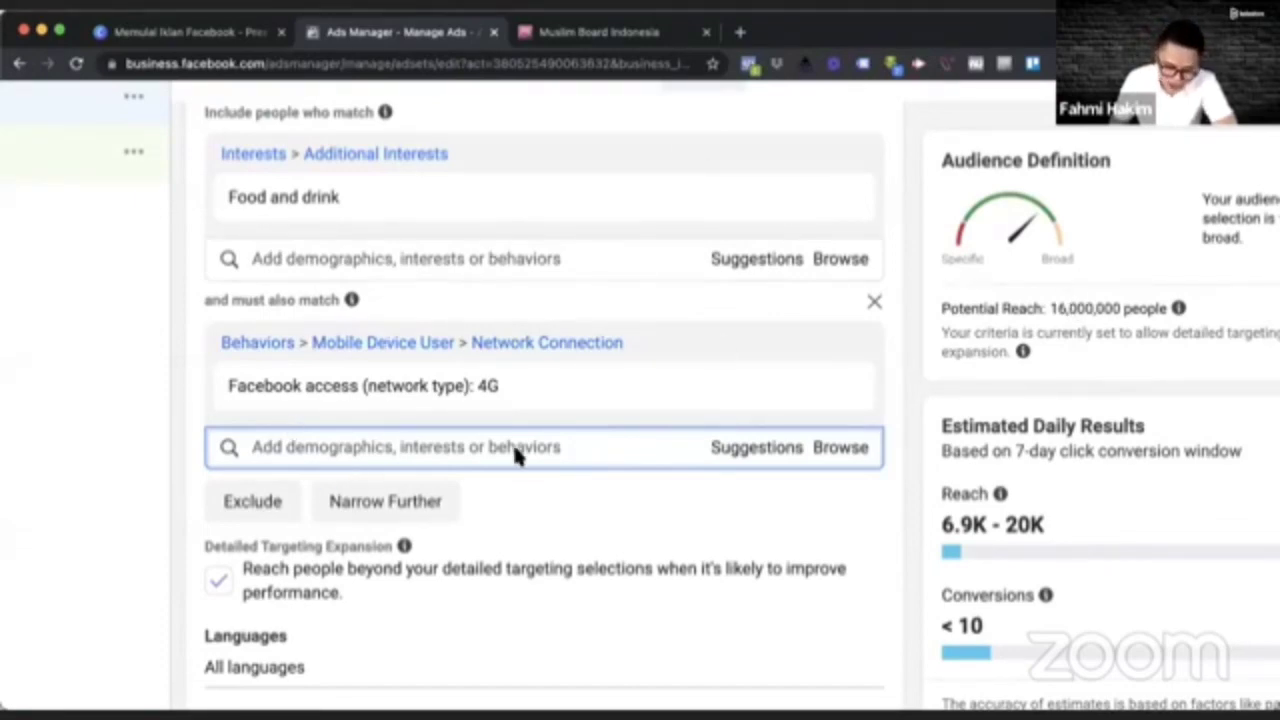
# Step: Turn off Detailed Targeting Expansion and check the updated audience definition and estimated daily results
pyautogui.scroll(-2, 516, 452)
pyautogui.keyDown('ctrl'); pyautogui.scroll(3, 252, 520); pyautogui.keyUp('ctrl')
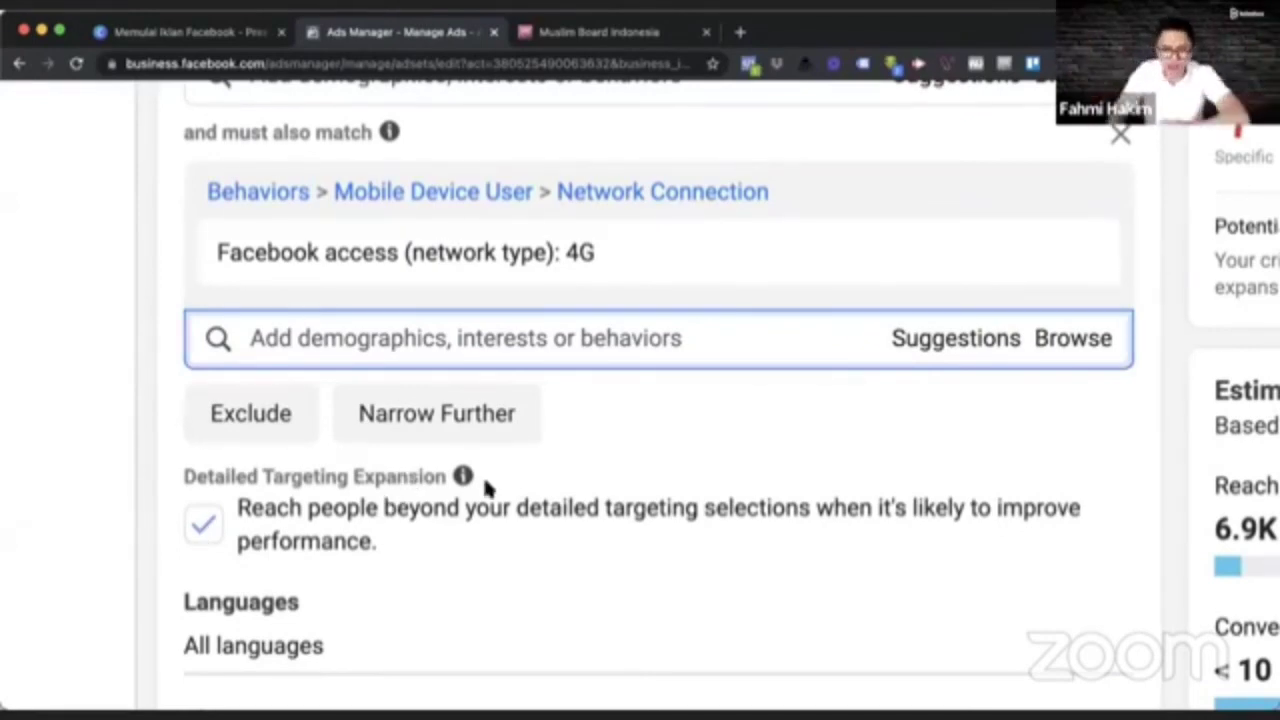
pyautogui.click(203, 523)
pyautogui.keyDown('ctrl'); pyautogui.scroll(-3, 709, 491); pyautogui.keyUp('ctrl')
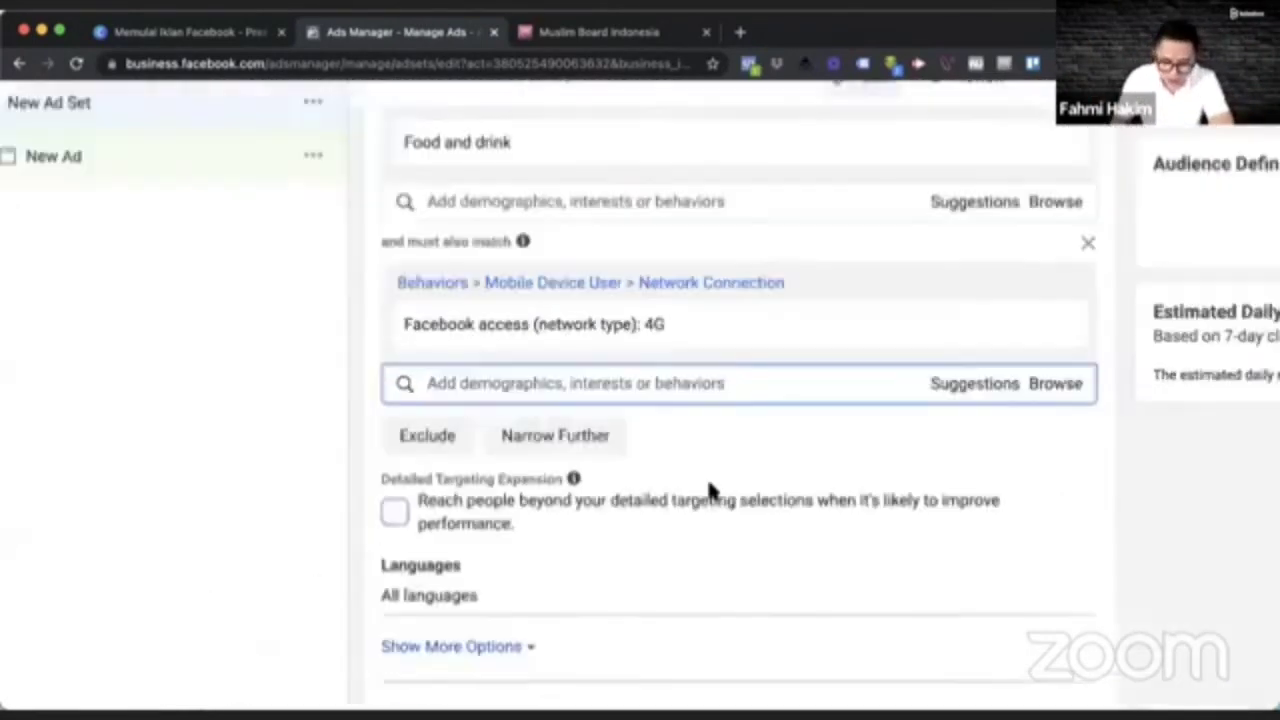
pyautogui.hscroll(3, 1117, 357)
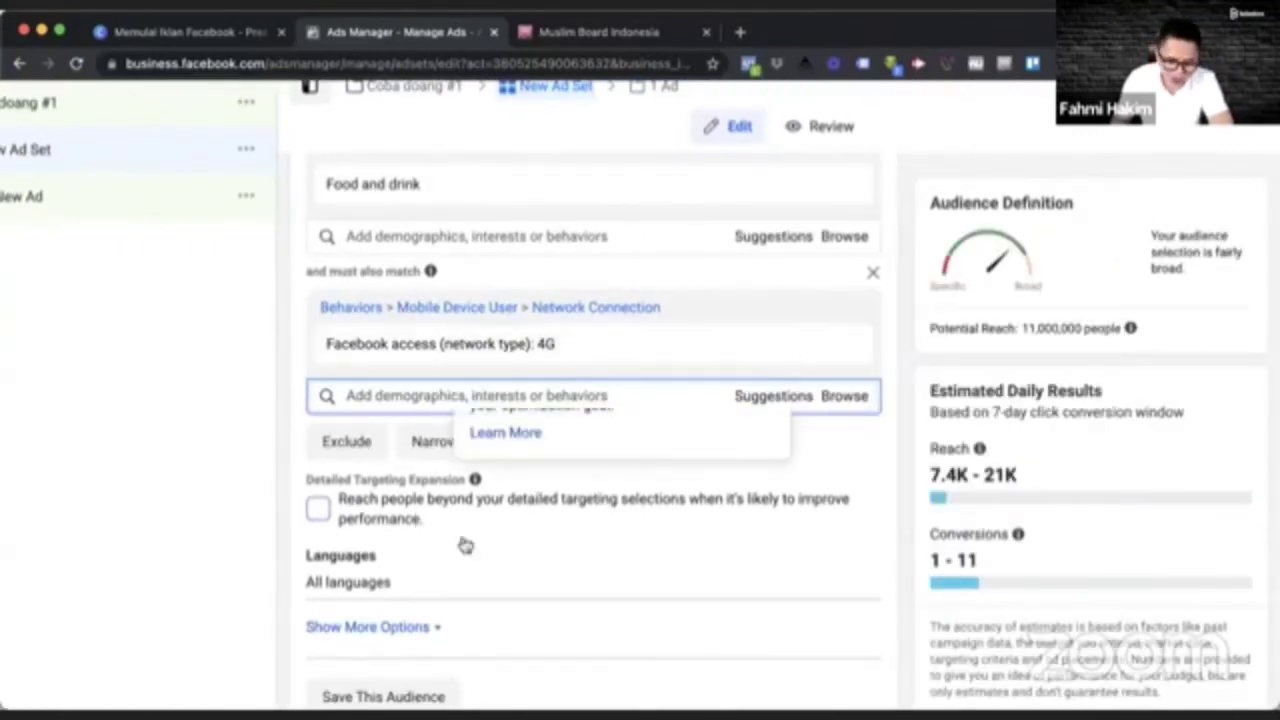
# Step: Narrow the audience further by adding Parents (All) from Demographics > Parents > All Parents as a must-also-match criterion
pyautogui.click(458, 442)
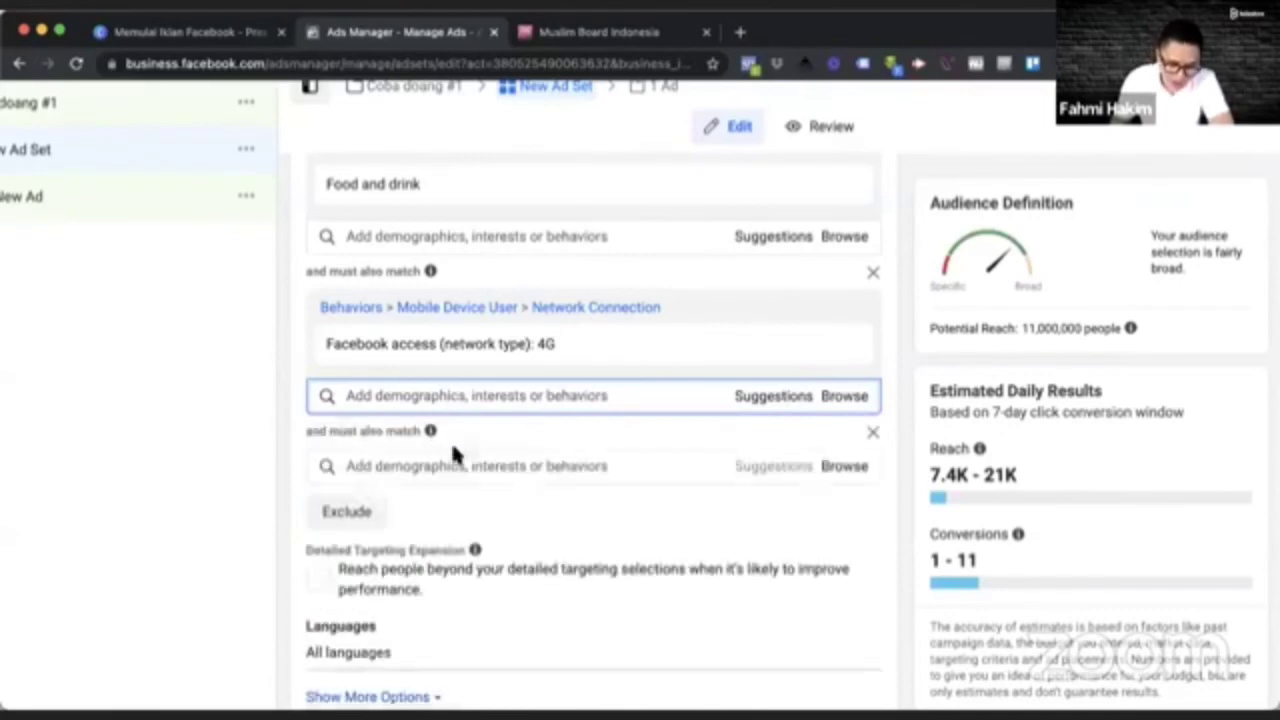
pyautogui.click(848, 466)
pyautogui.scroll(2, 348, 553)
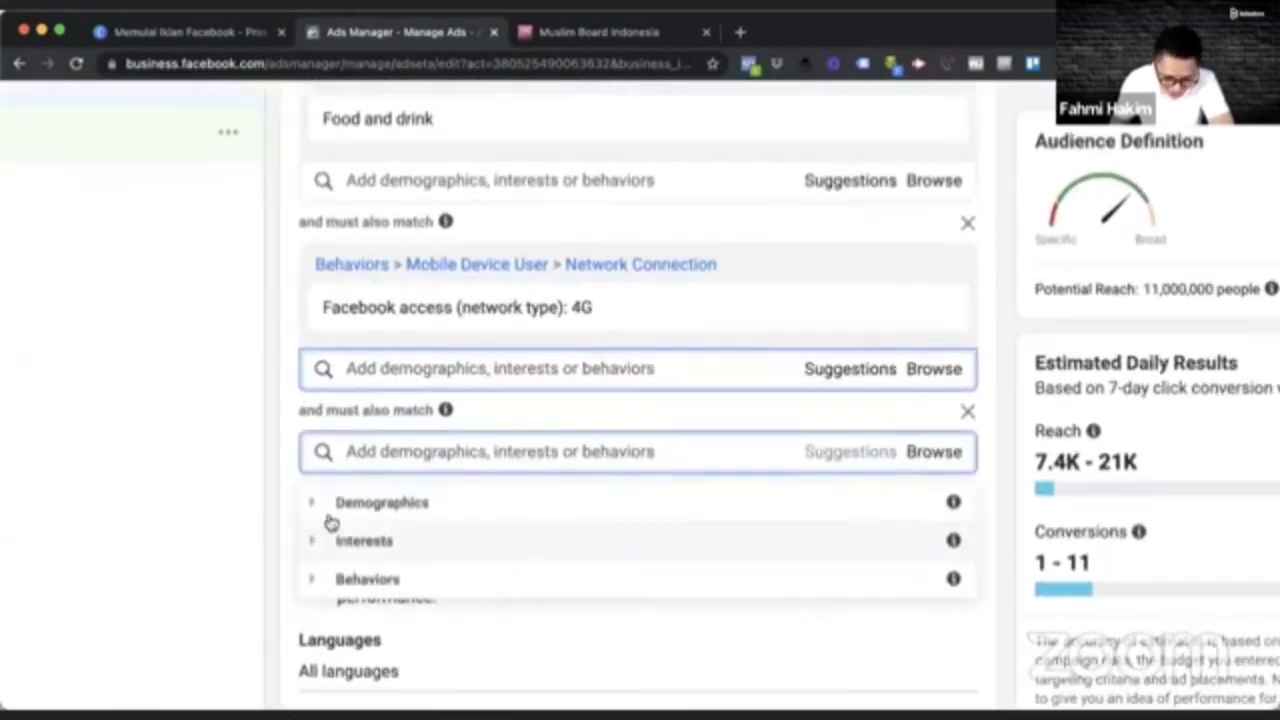
pyautogui.click(312, 509)
pyautogui.scroll(-1, 349, 600)
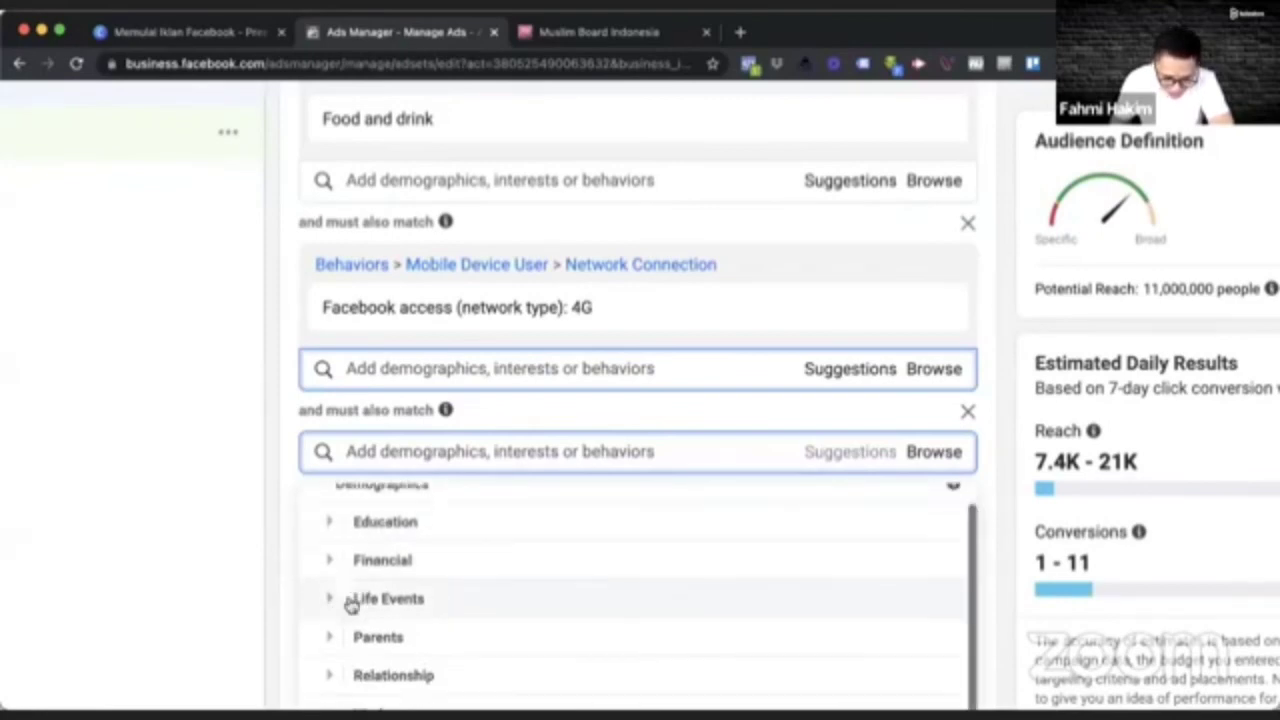
pyautogui.click(334, 637)
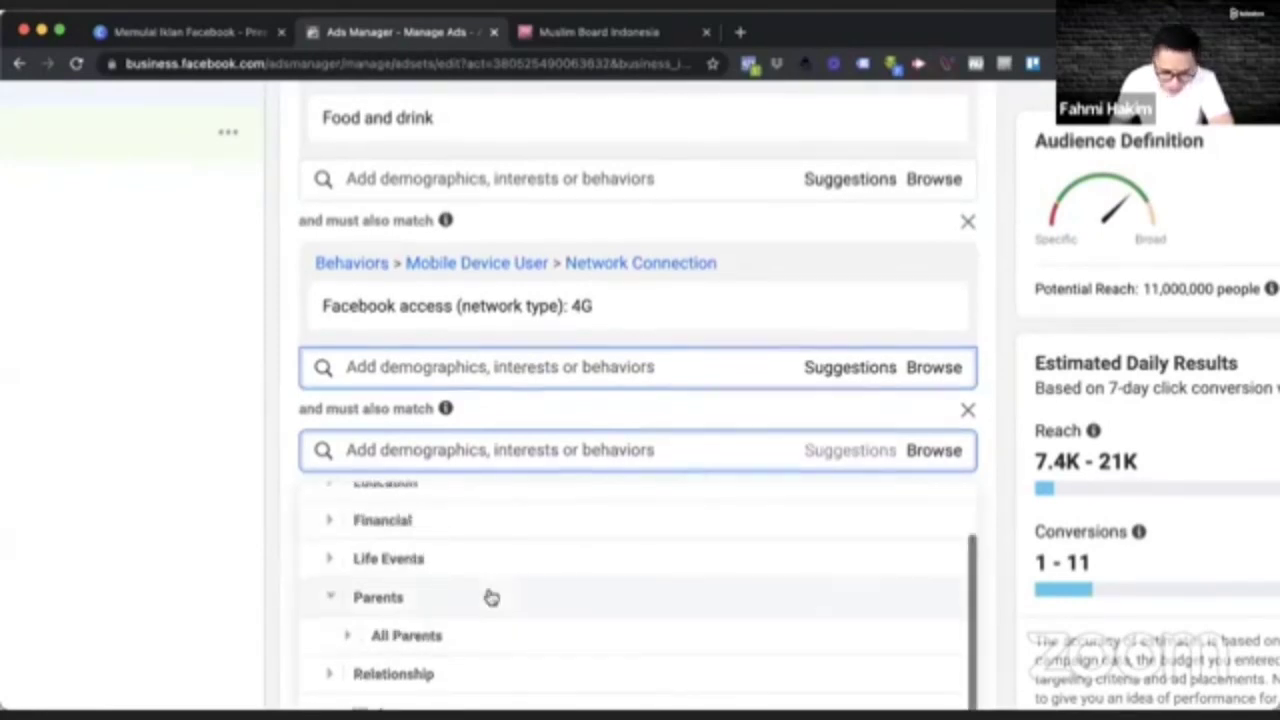
pyautogui.click(350, 541)
pyautogui.scroll(-2, 348, 546)
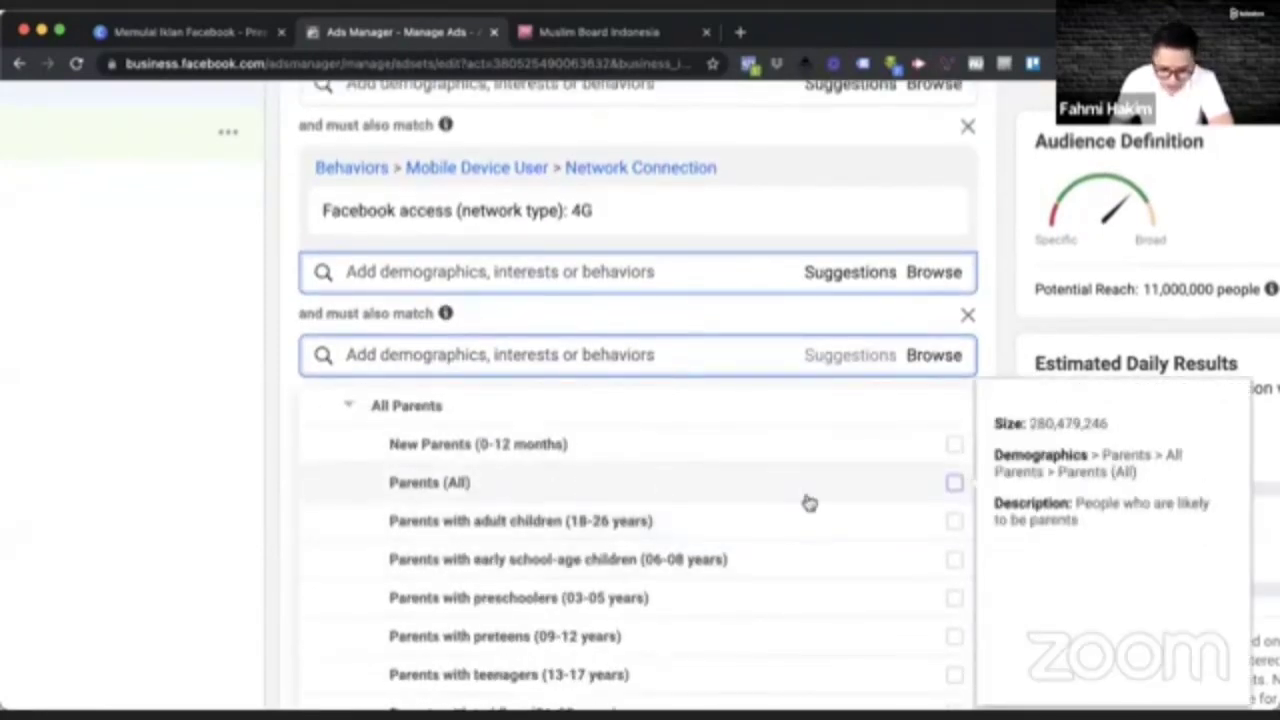
pyautogui.click(955, 485)
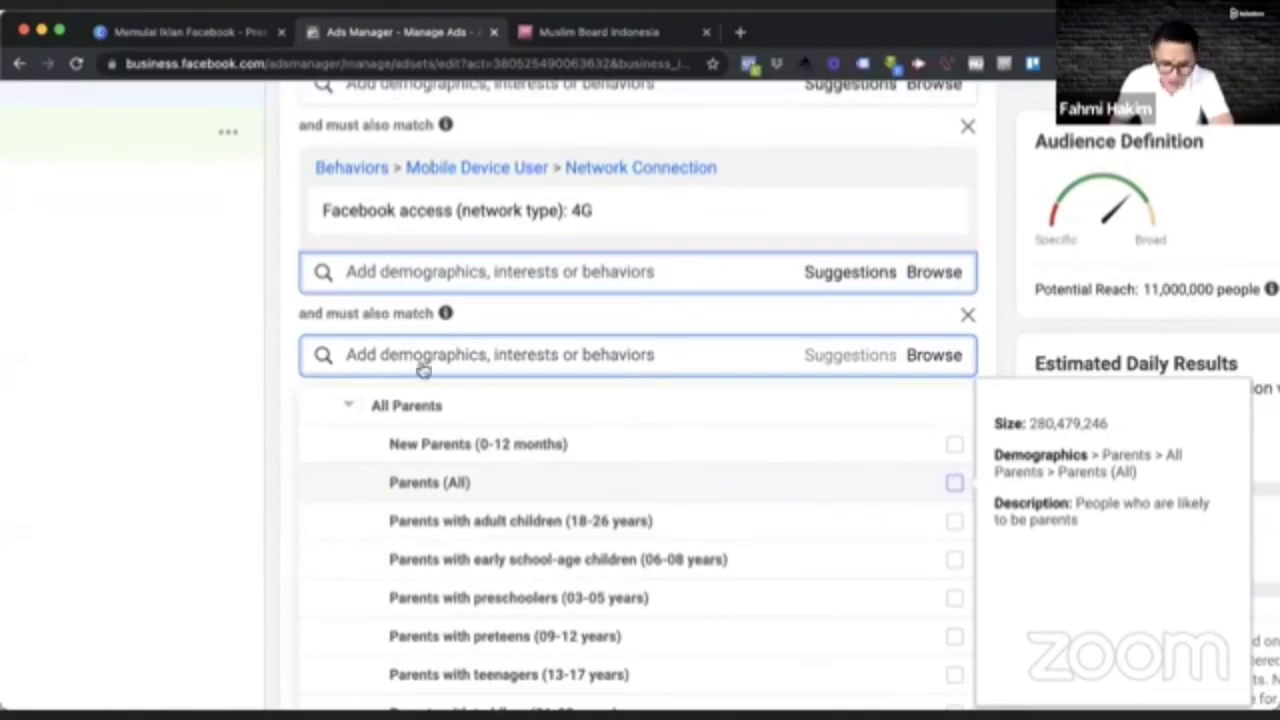
pyautogui.press('super+minus')
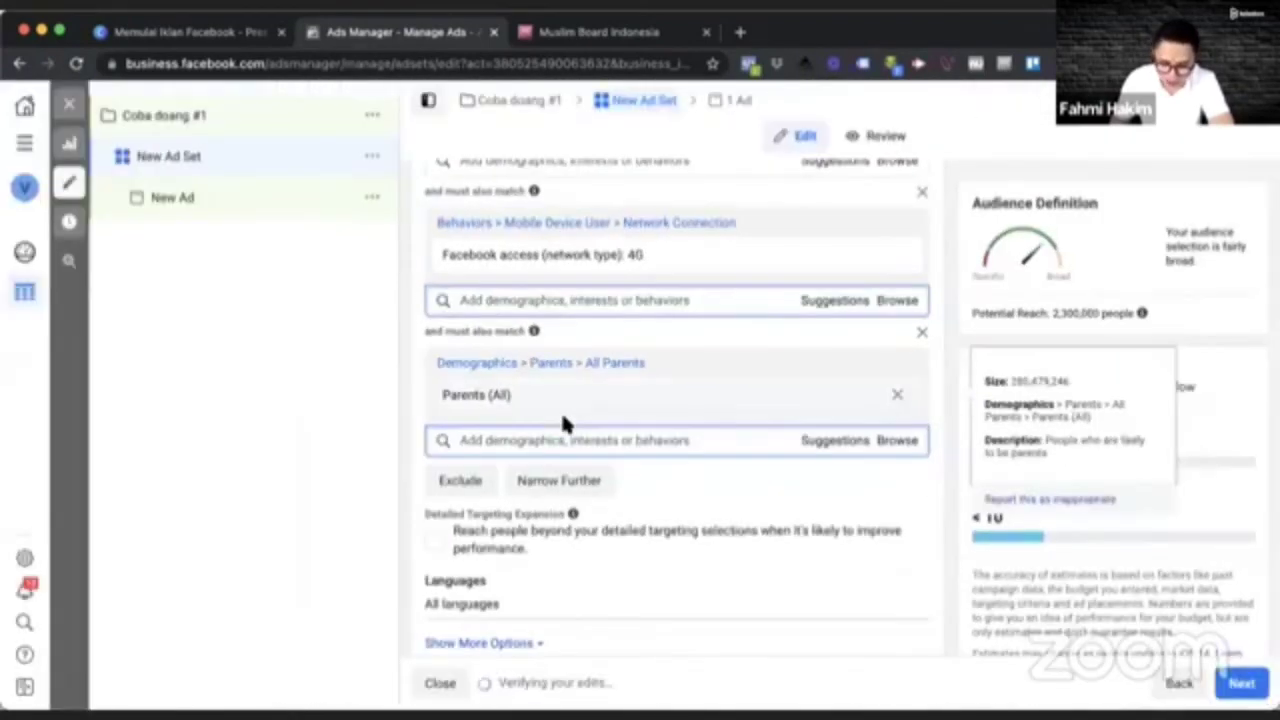
# Step: Check the potential reach and estimated daily results with the Parents (All) criterion applied
pyautogui.press('super+plus')
pyautogui.press('super+plus')
pyautogui.press('super+plus')
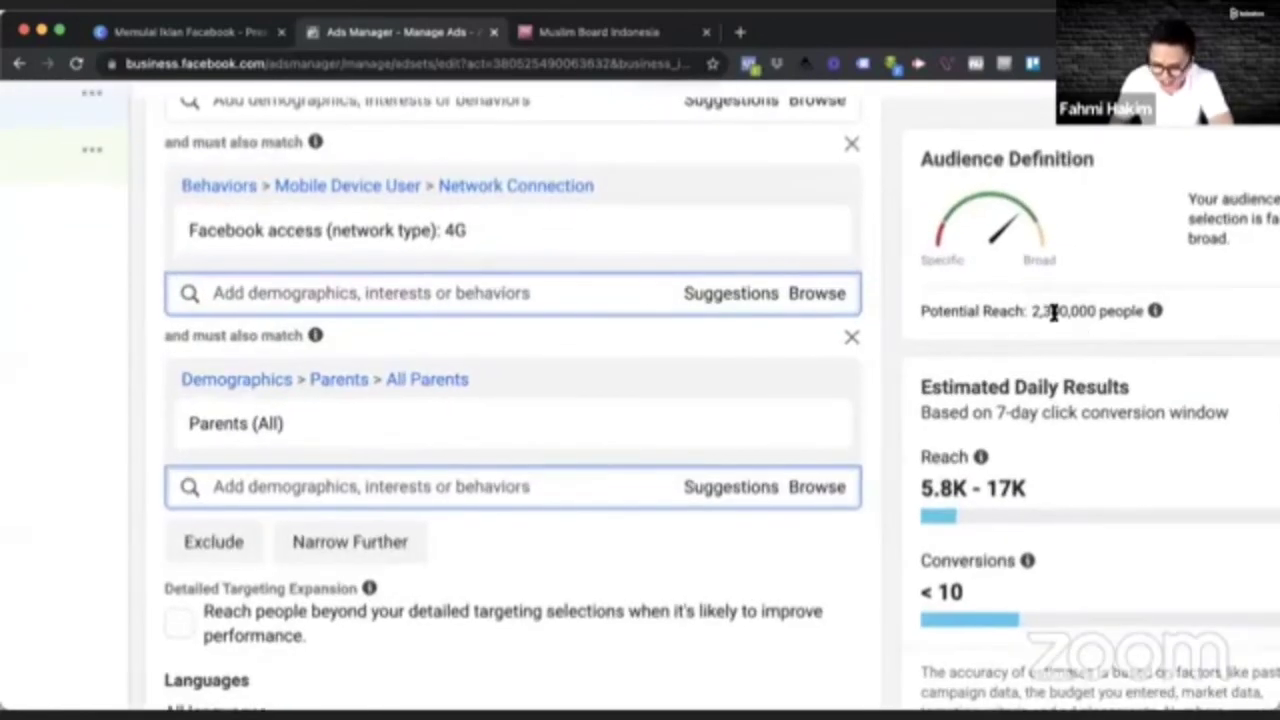
pyautogui.press('super+minus')
pyautogui.press('super+minus')
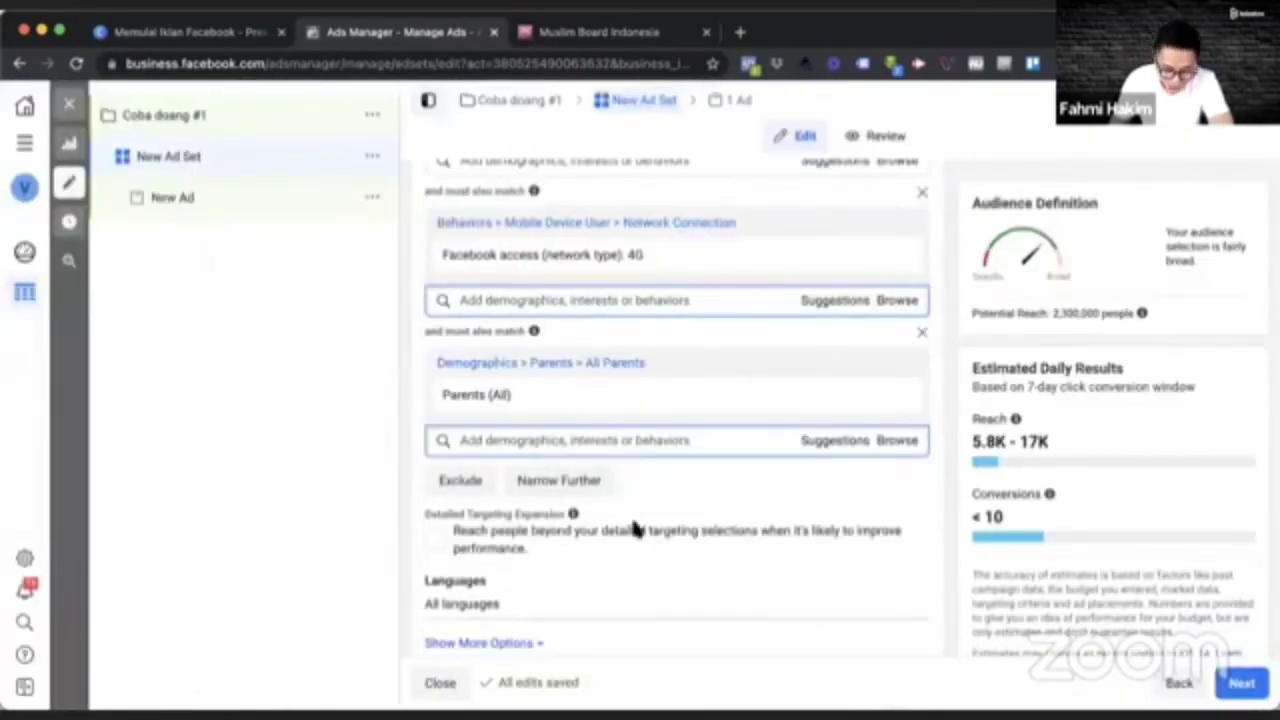
# Step: Add another must-also-match condition to the detailed targeting and browse its Behaviors categories
pyautogui.click(585, 481)
pyautogui.scroll(-1, 565, 500)
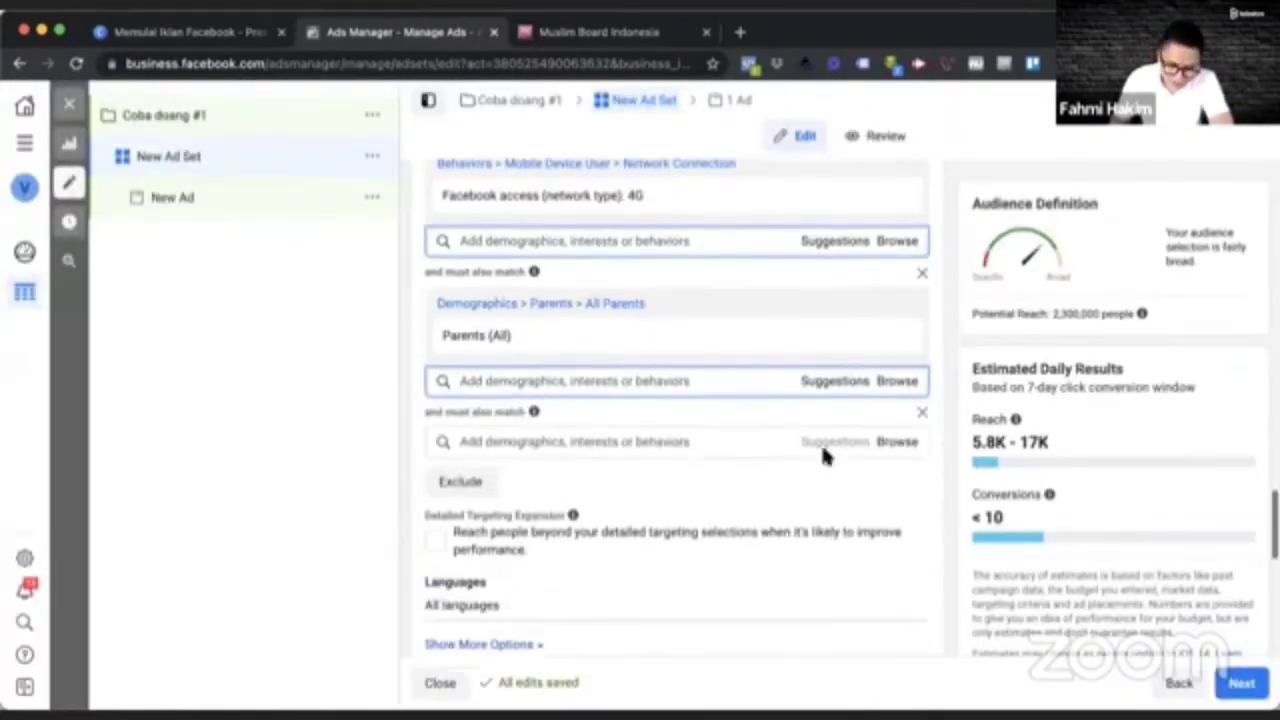
pyautogui.click(897, 431)
pyautogui.scroll(-1, 443, 414)
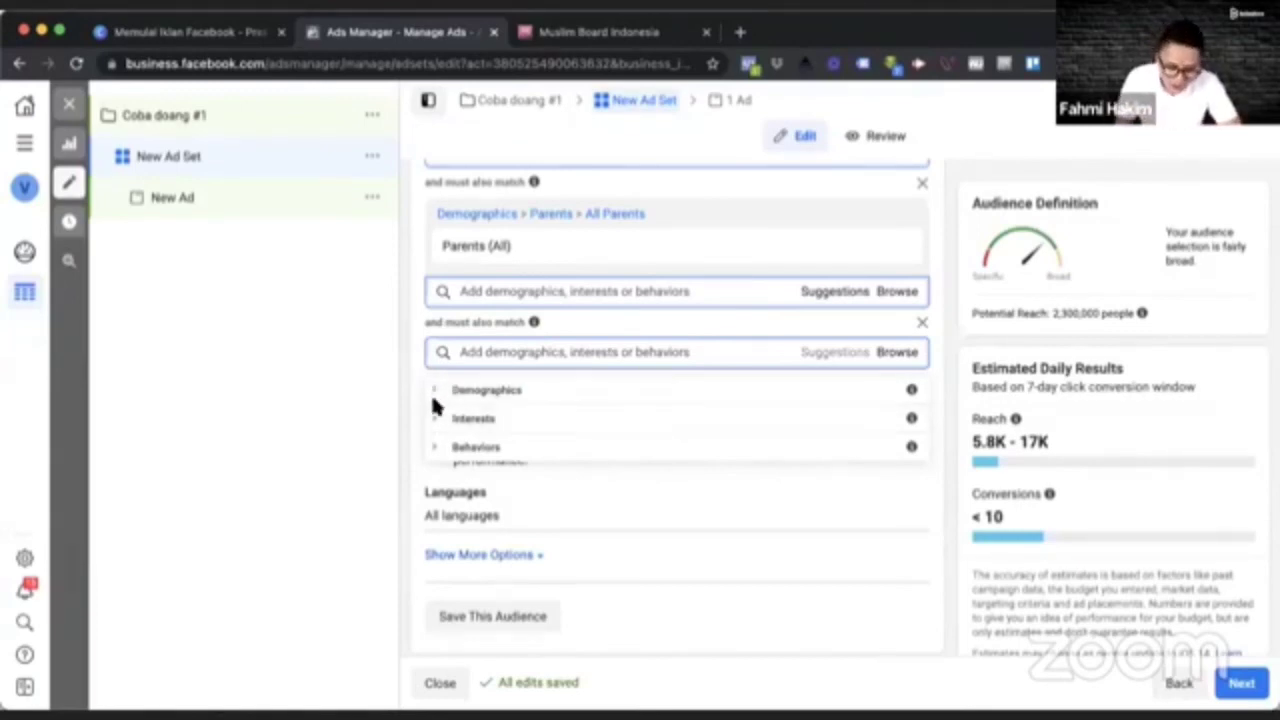
pyautogui.click(436, 396)
pyautogui.click(434, 393)
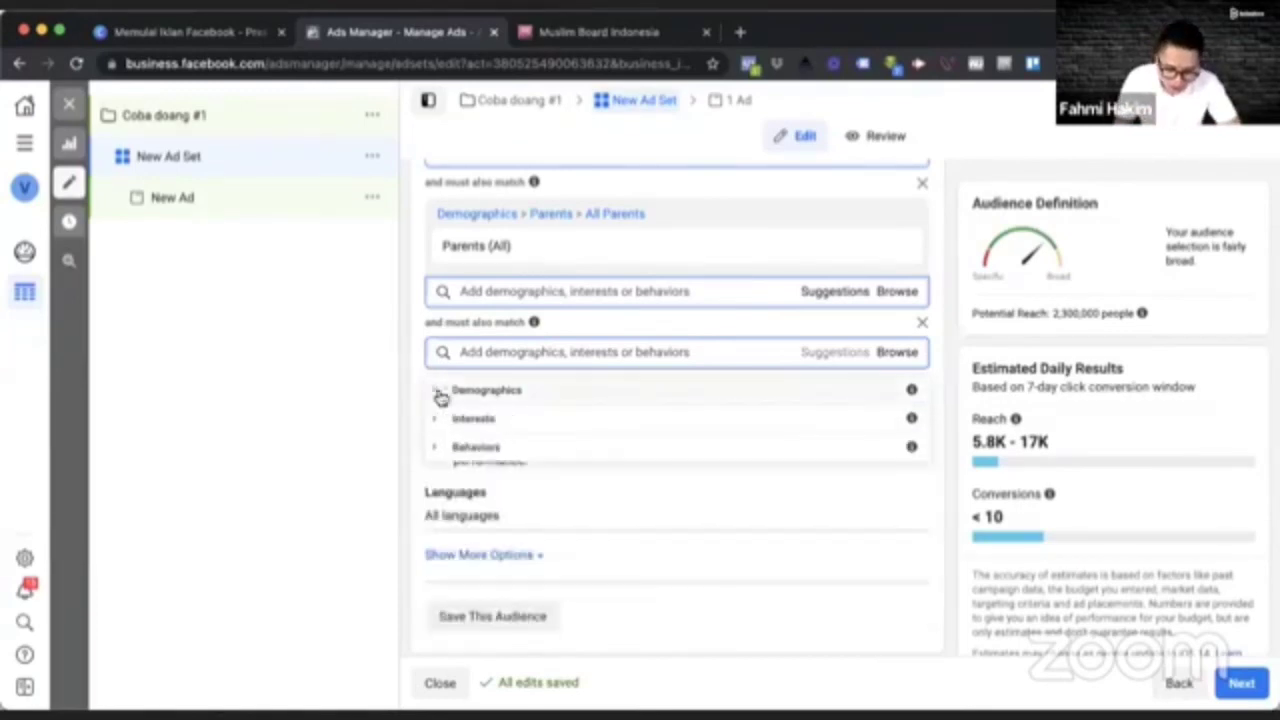
pyautogui.click(442, 449)
pyautogui.scroll(-3, 446, 480)
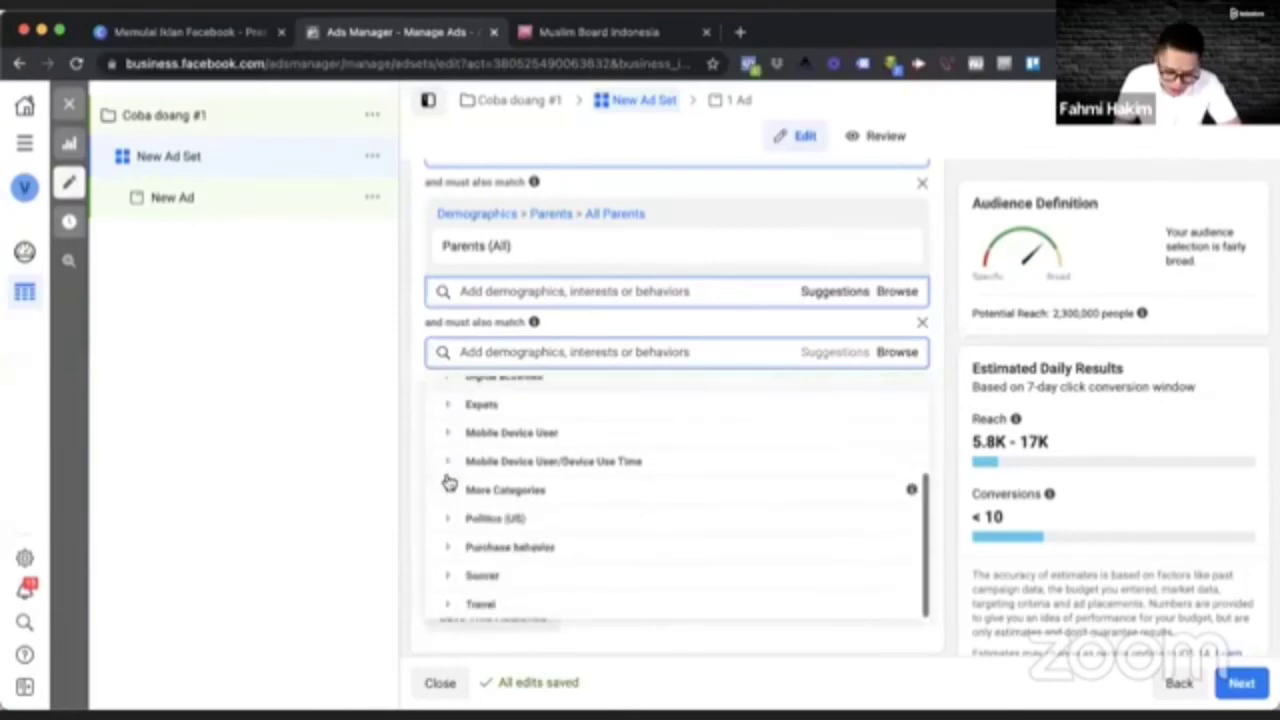
pyautogui.scroll(3, 451, 423)
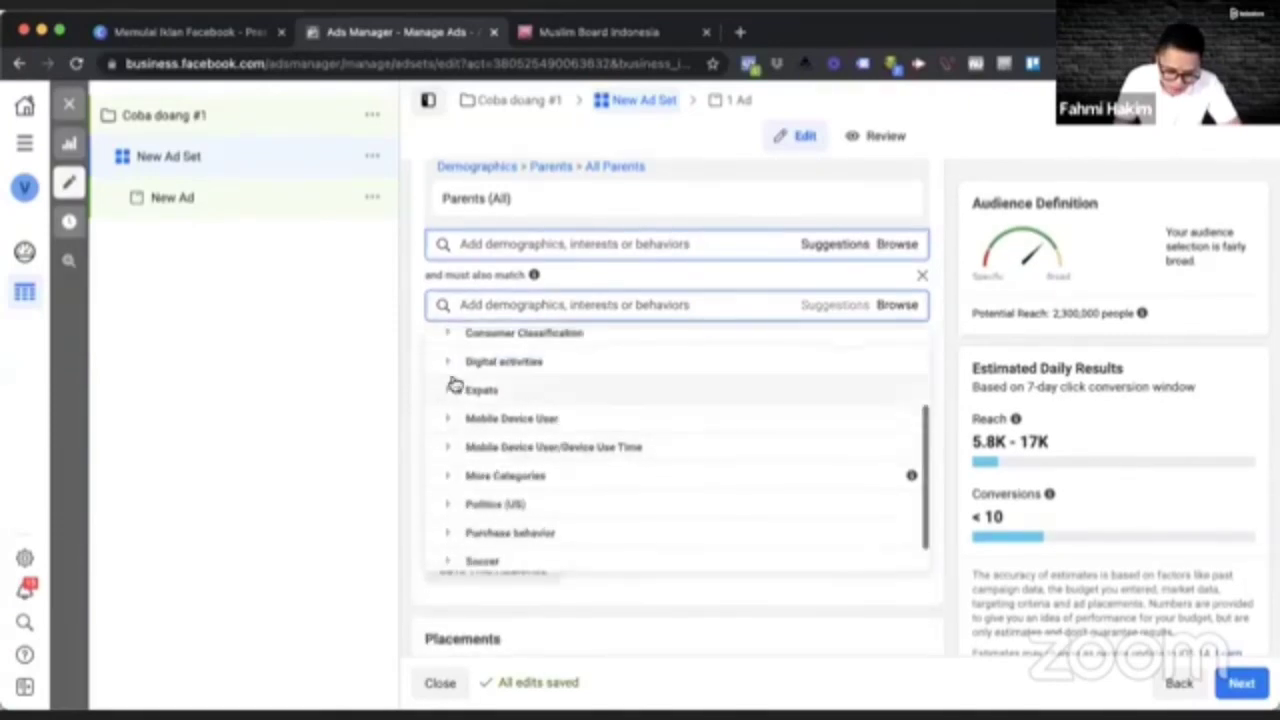
pyautogui.scroll(-3, 446, 400)
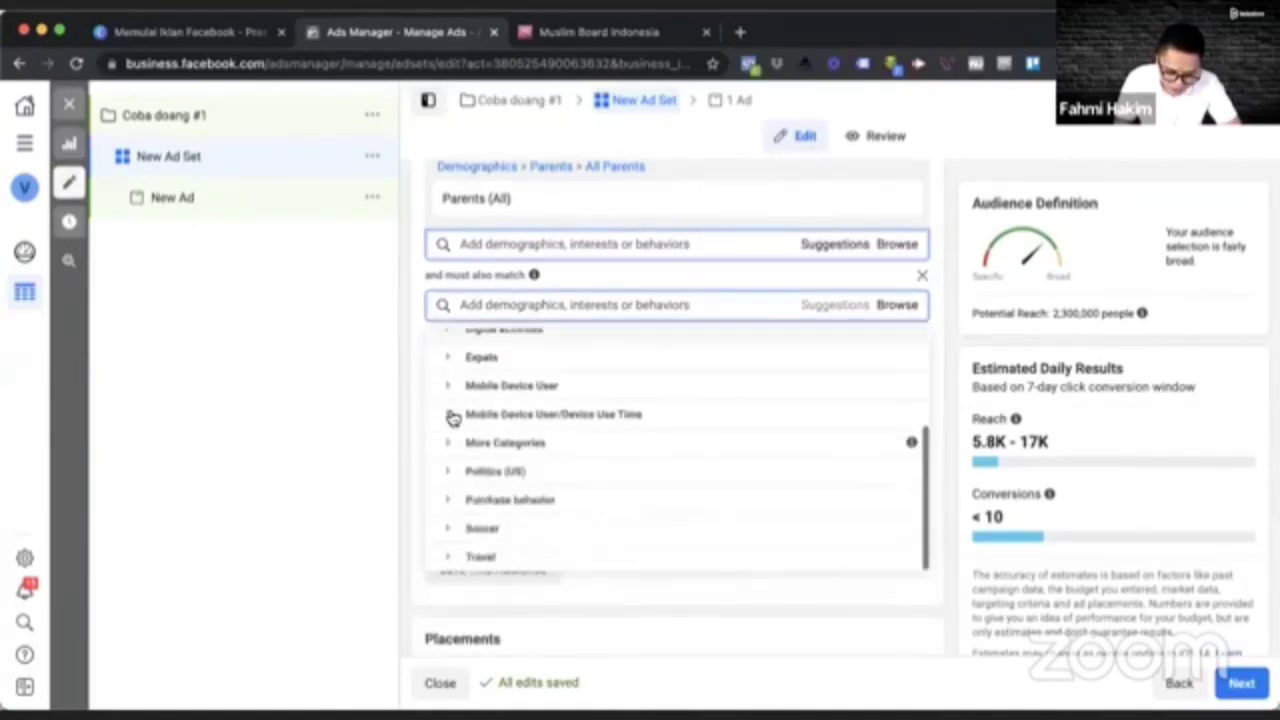
# Step: Look through the Travel behaviors and add Frequent Travelers as the new must-also-match criterion
pyautogui.click(449, 557)
pyautogui.scroll(-1, 590, 468)
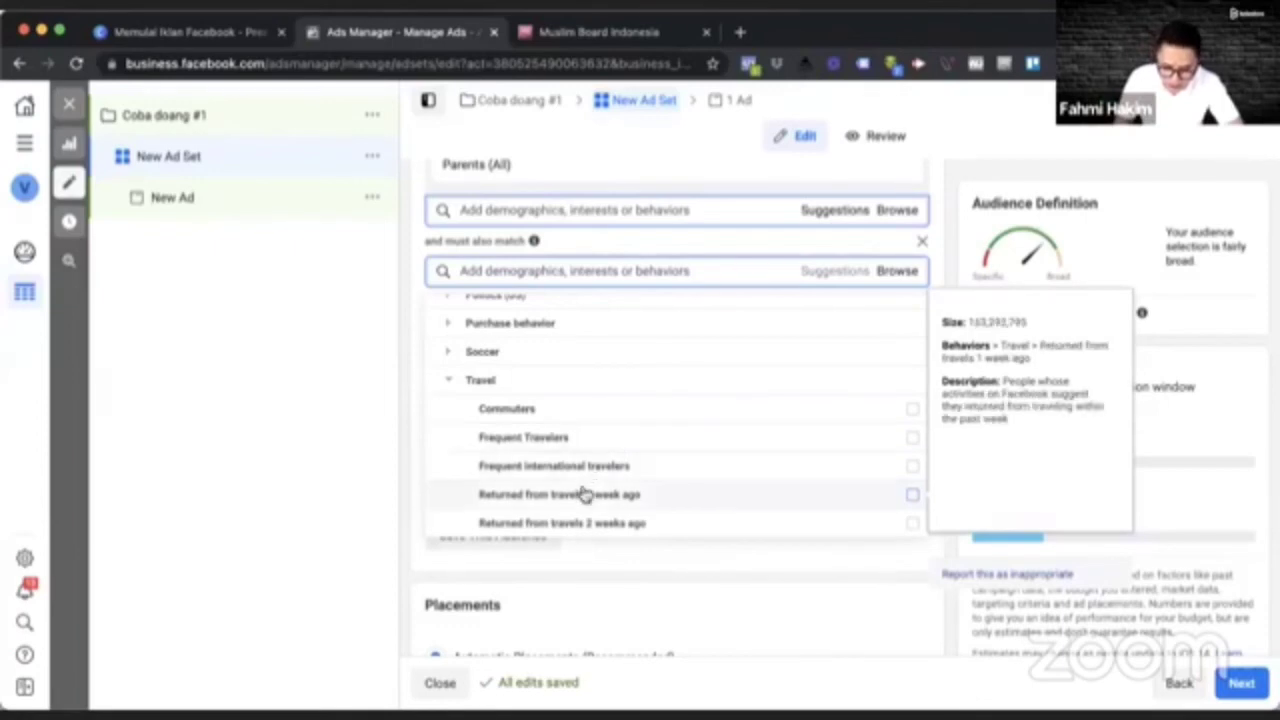
pyautogui.scroll(-1, 583, 485)
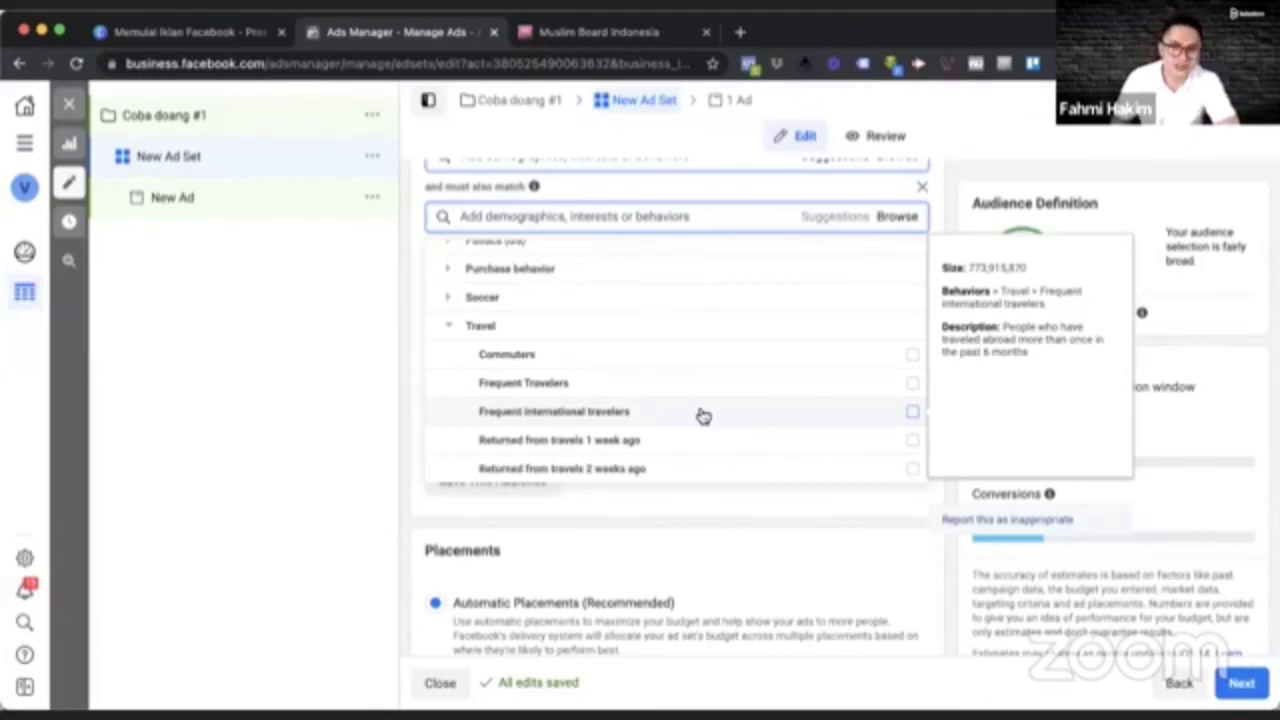
pyautogui.click(637, 393)
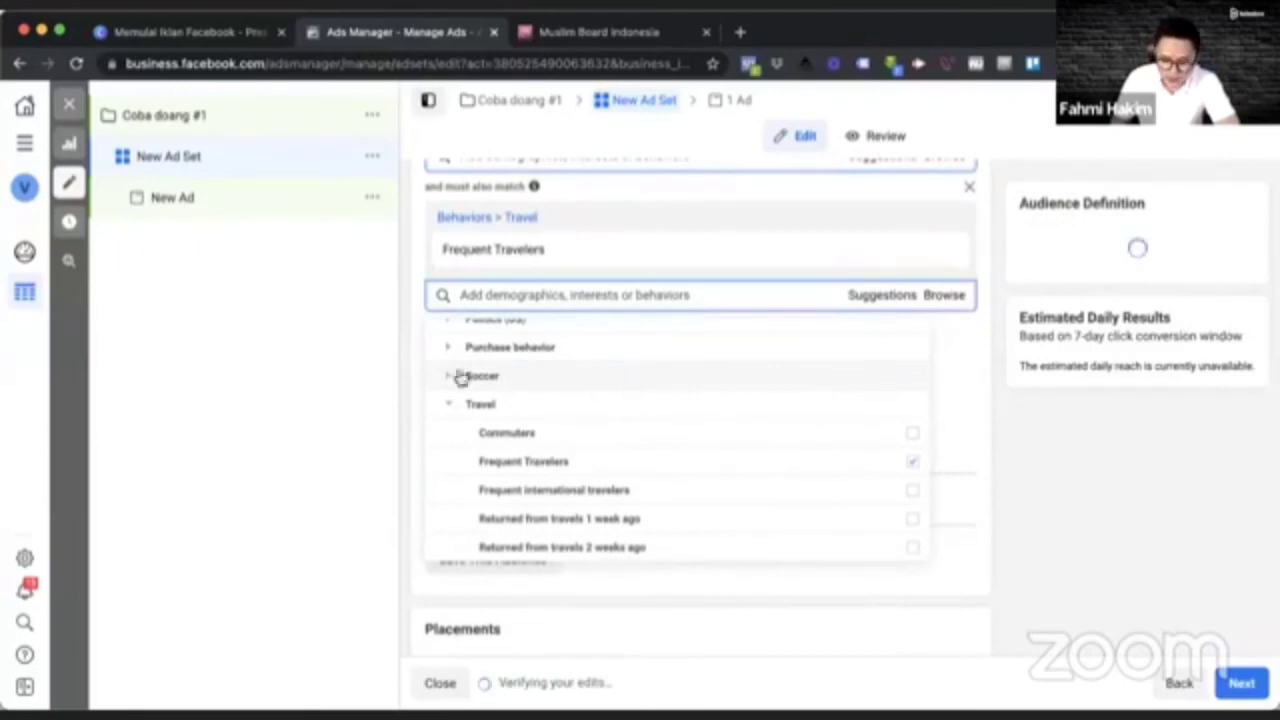
pyautogui.click(403, 388)
# Step: Replace the Food and drink interest with the Food interest in the first detailed targeting group
pyautogui.scroll(2, 806, 401)
pyautogui.scroll(3, 675, 400)
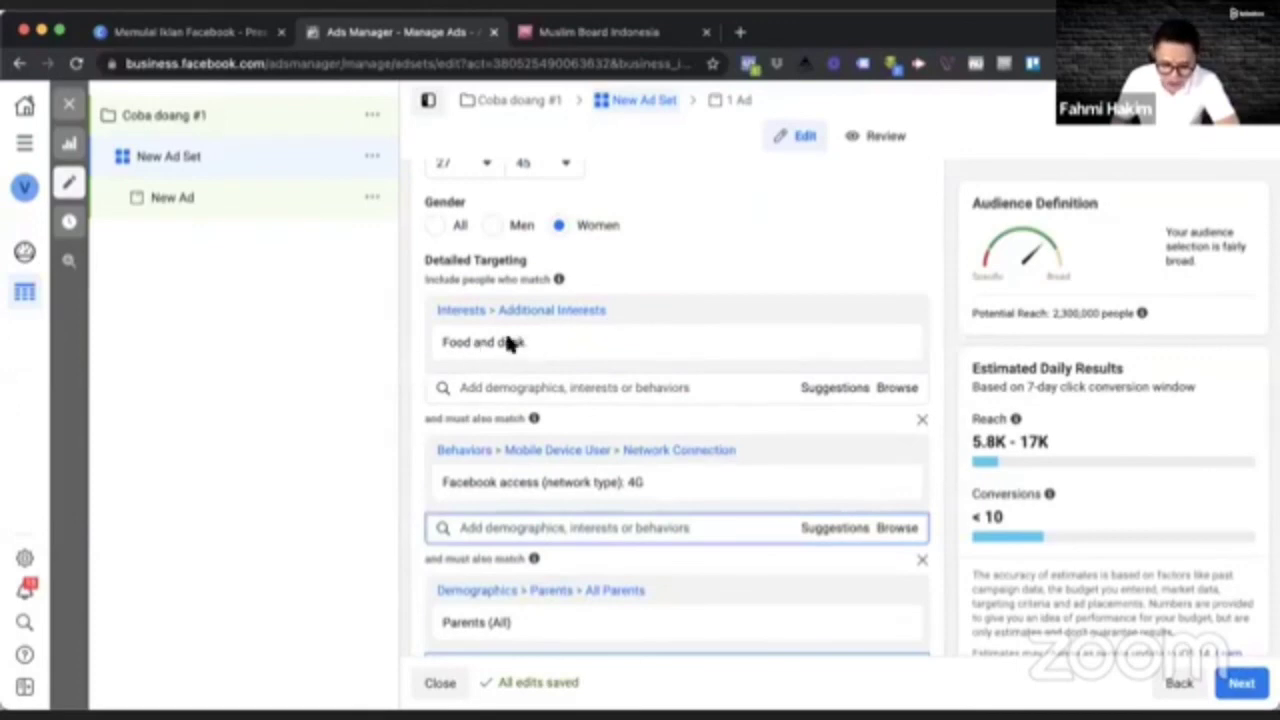
pyautogui.moveTo(530, 343)
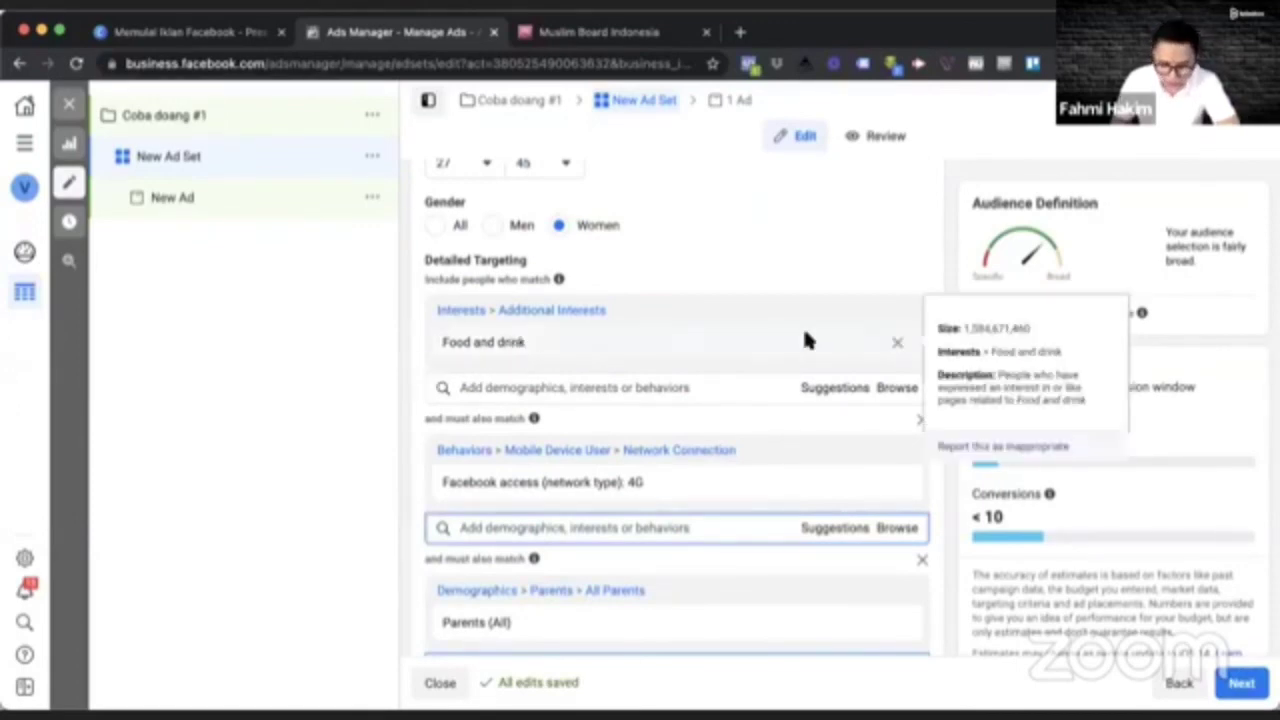
pyautogui.click(617, 387)
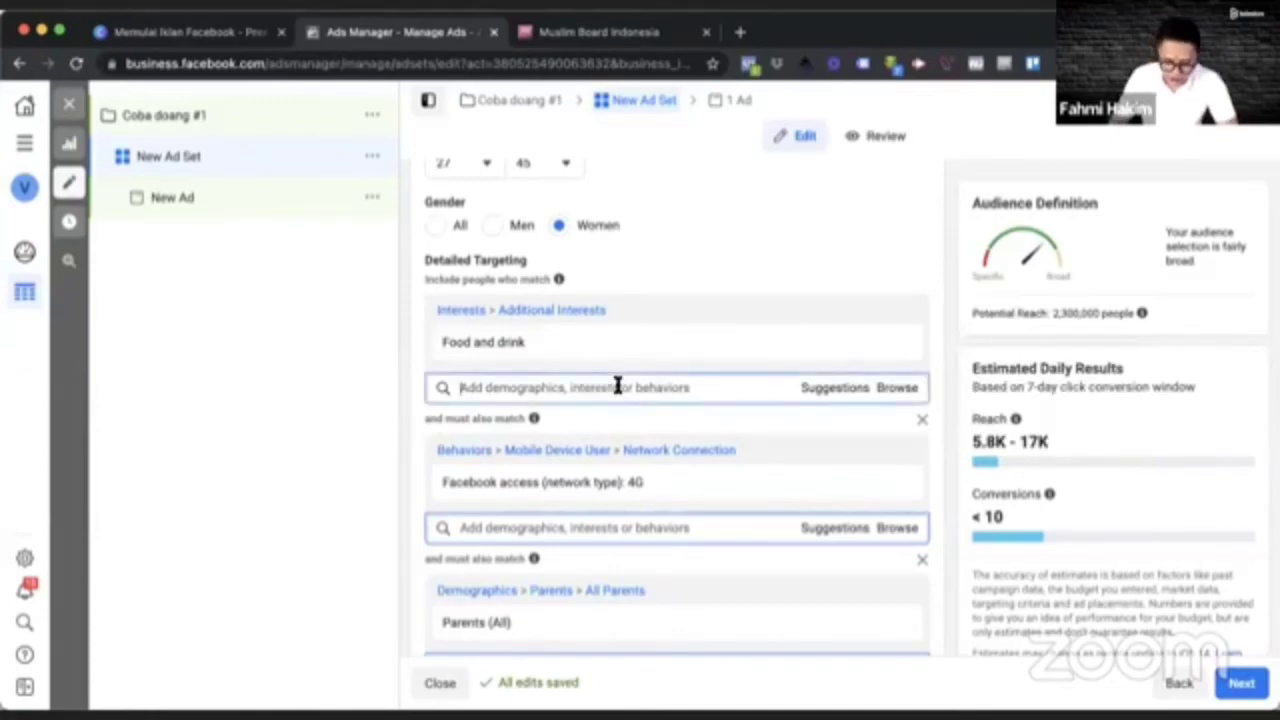
pyautogui.write('food')
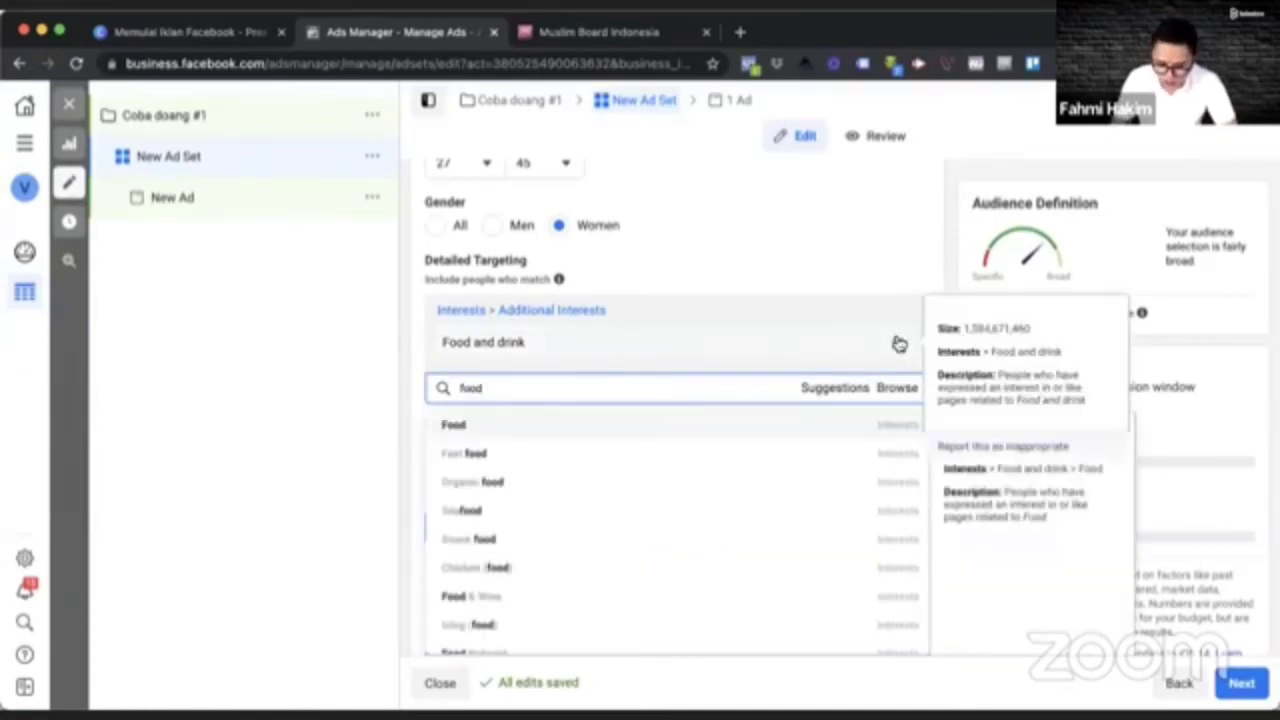
pyautogui.click(845, 341)
pyautogui.click(897, 342)
pyautogui.click(591, 307)
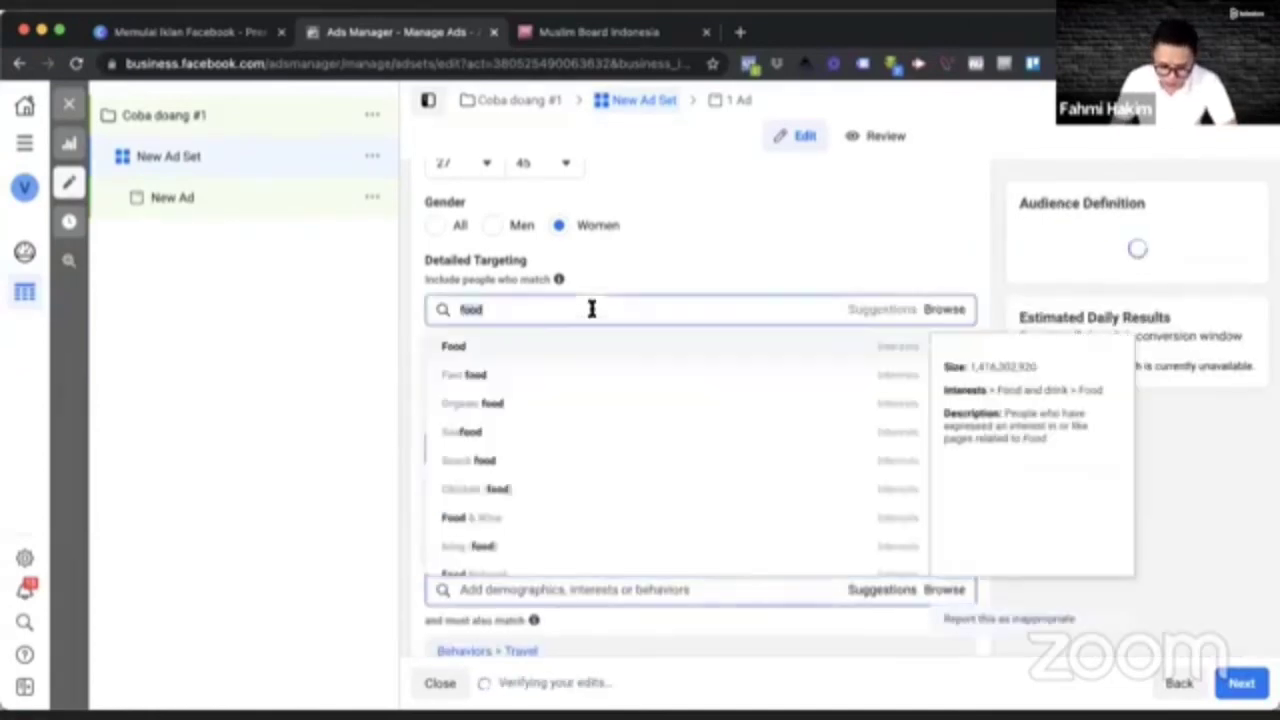
pyautogui.click(477, 355)
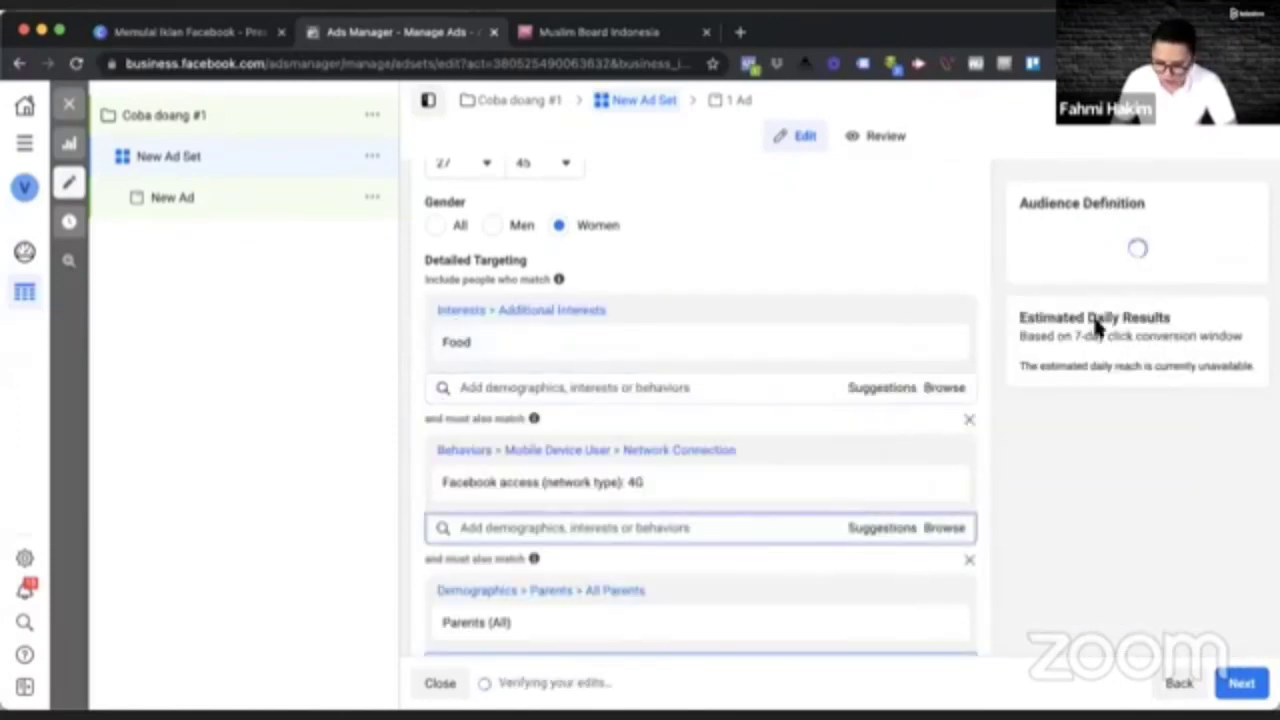
# Step: Look over the targeting criteria, and replace Indonesia with Jakarta as the audience's included location
pyautogui.scroll(-3, 655, 392)
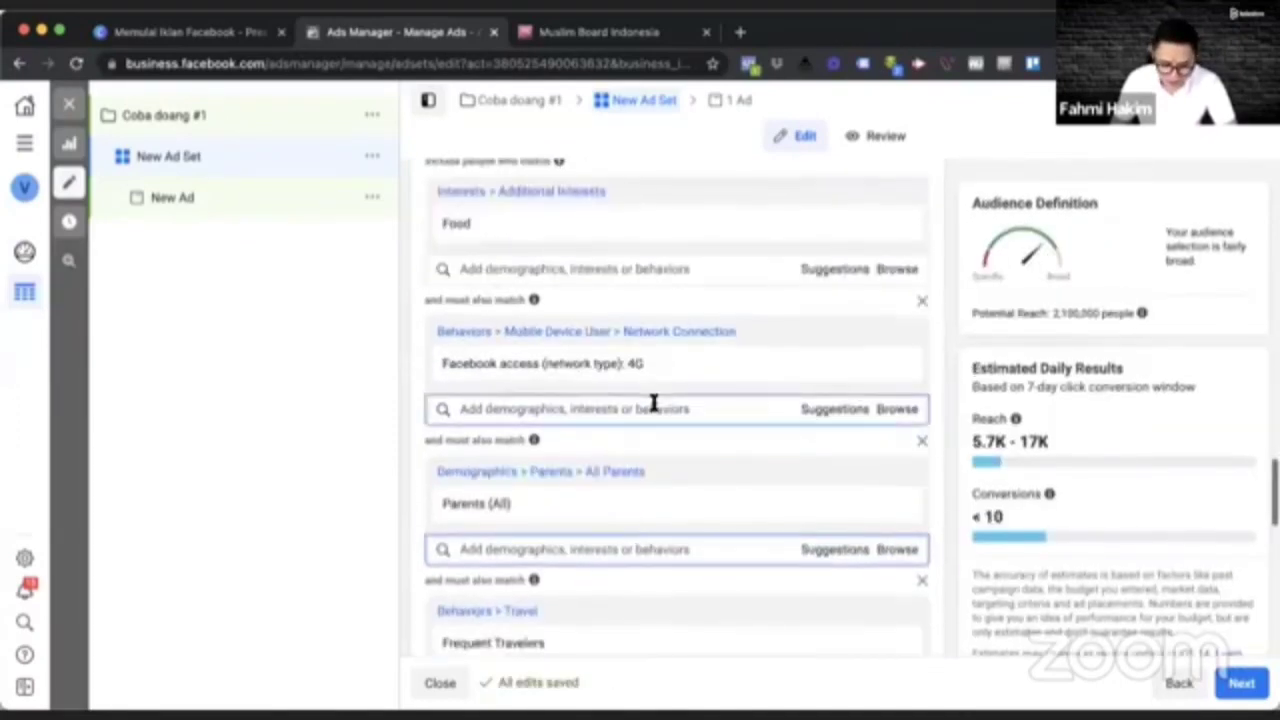
pyautogui.scroll(4, 653, 402)
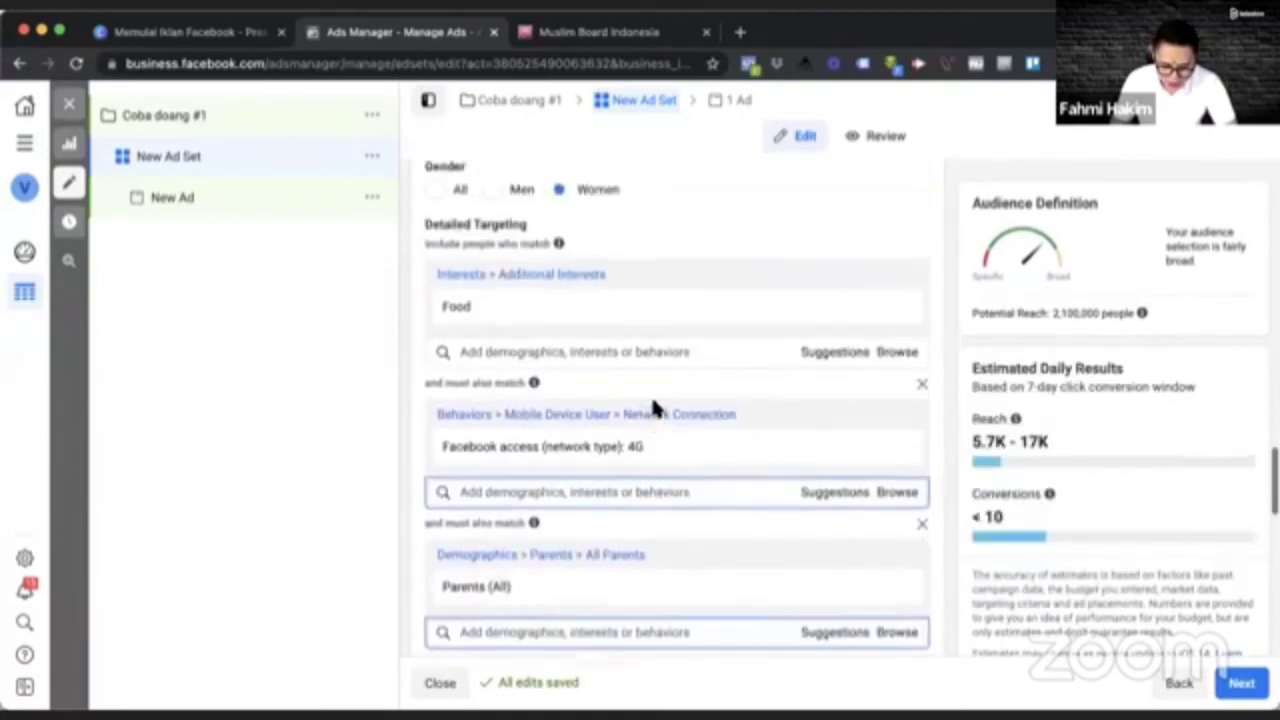
pyautogui.scroll(-2, 655, 408)
pyautogui.scroll(-2, 655, 407)
pyautogui.scroll(10, 688, 385)
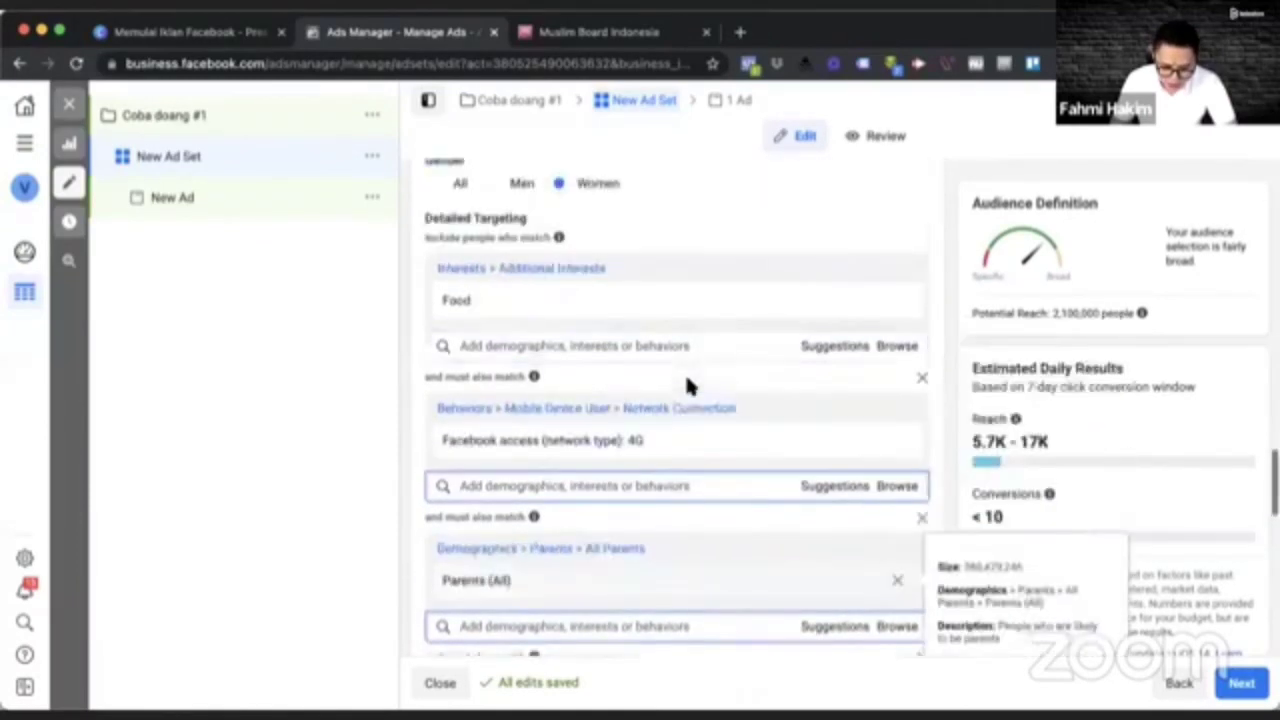
pyautogui.scroll(1, 580, 307)
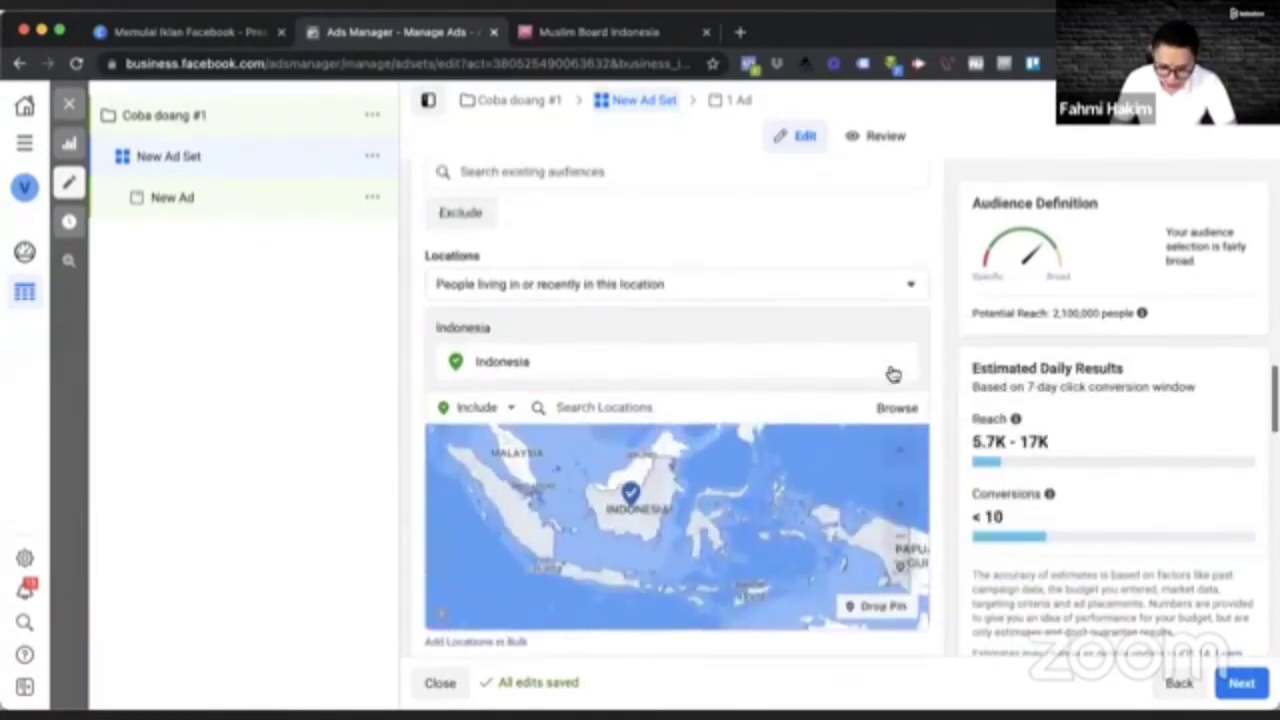
pyautogui.click(578, 348)
pyautogui.click(490, 342)
pyautogui.click(612, 382)
pyautogui.write('Jakarta')
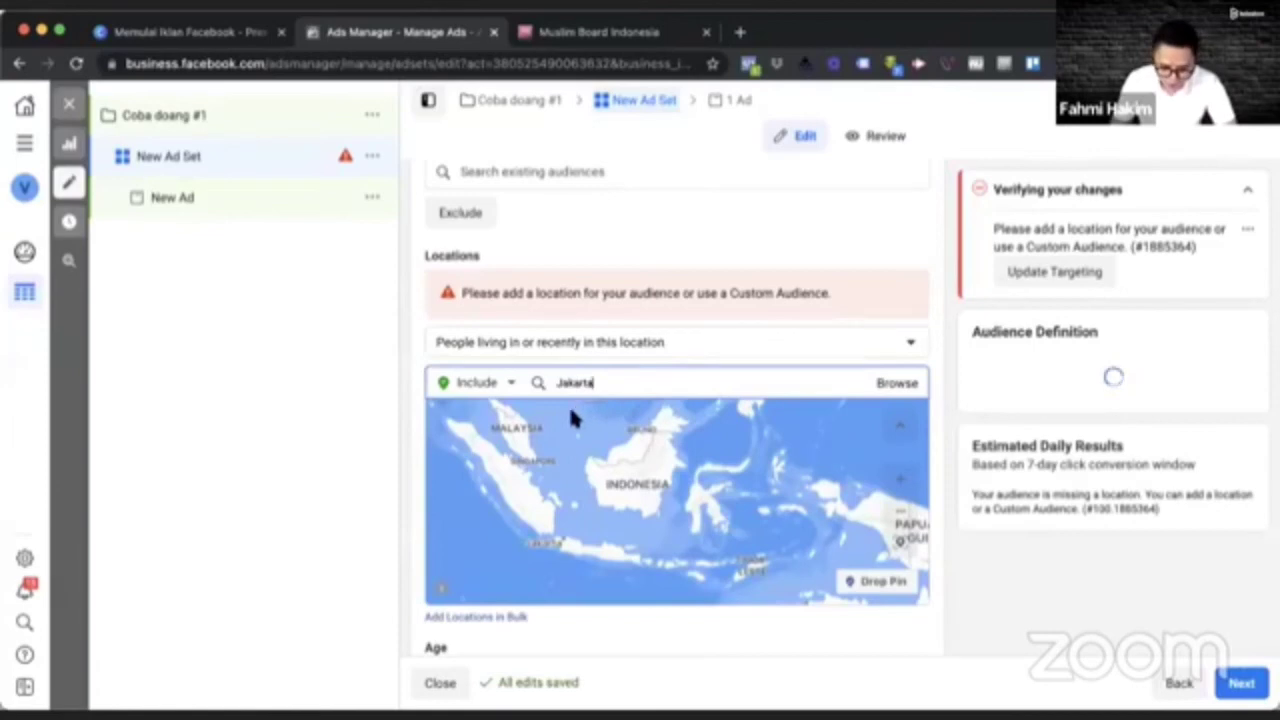
pyautogui.click(594, 423)
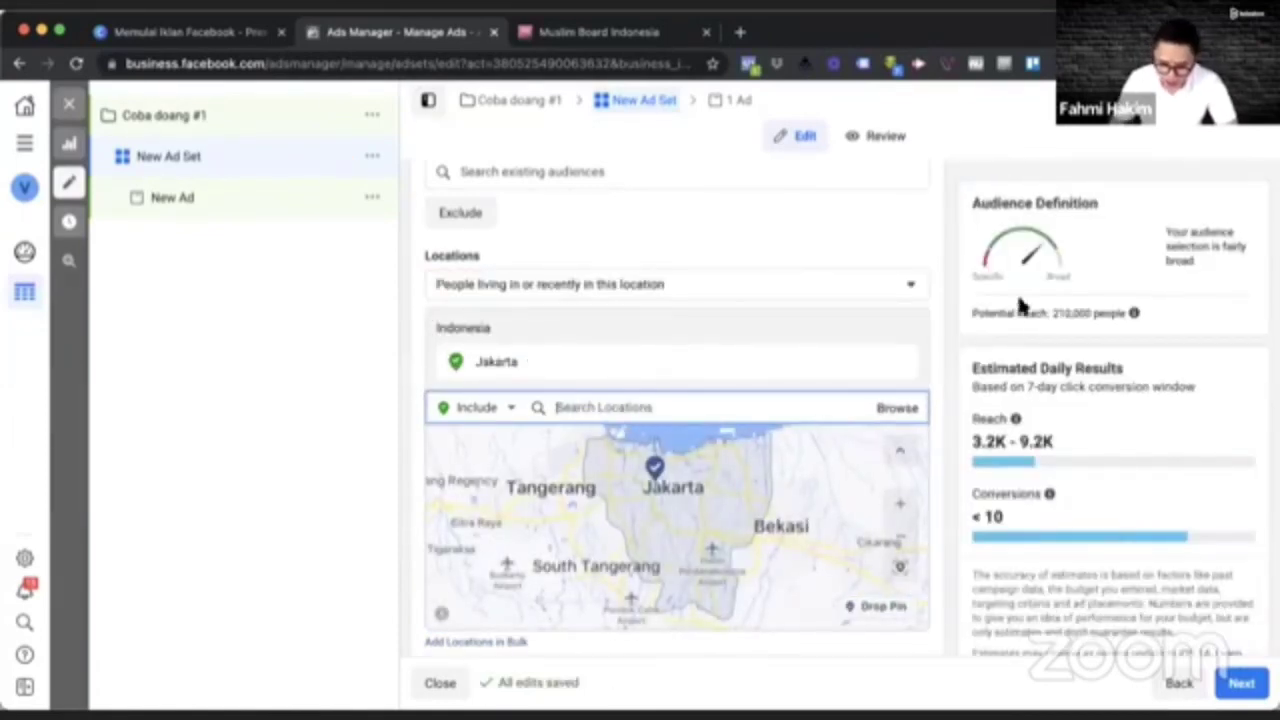
# Step: Check the potential reach for Jakarta and add West Java to the included locations
pyautogui.moveTo(1120, 318)
pyautogui.scroll(3, 1120, 318)
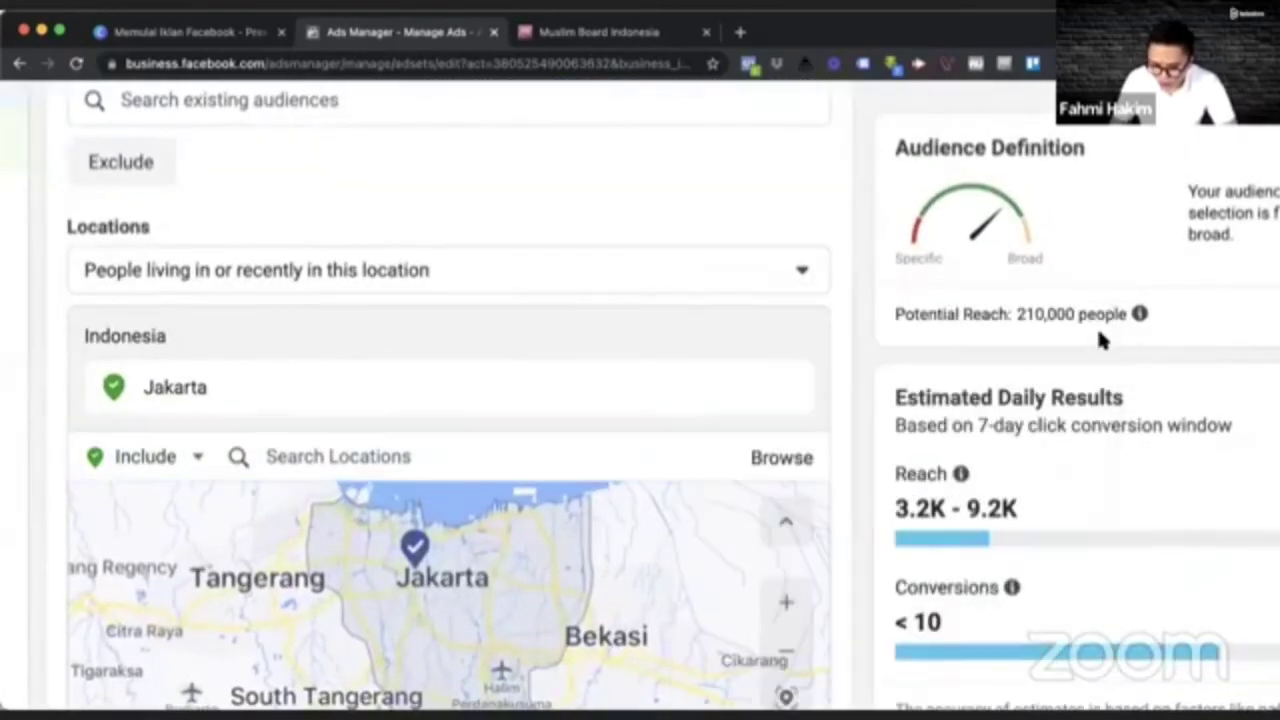
pyautogui.click(441, 457)
pyautogui.write('We')
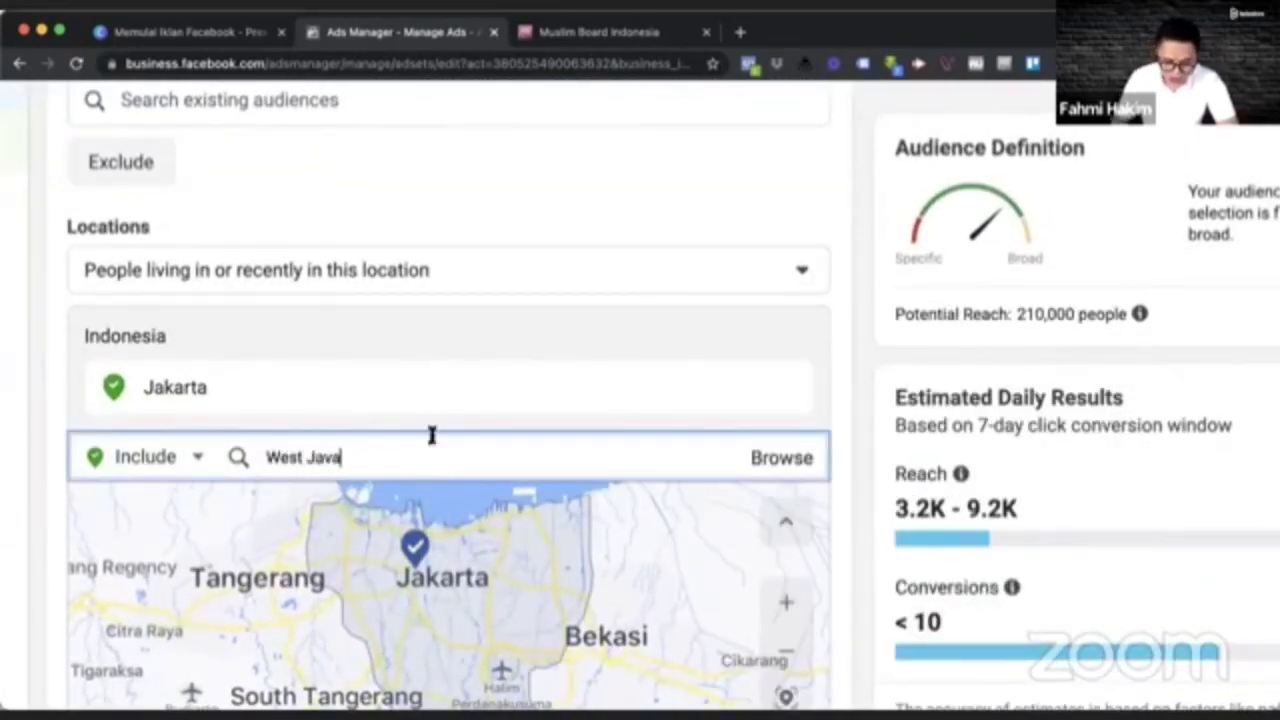
pyautogui.write('st Java')
pyautogui.click(295, 512)
# Step: Add East Java and Central Java to the audience's included locations
pyautogui.write('East')
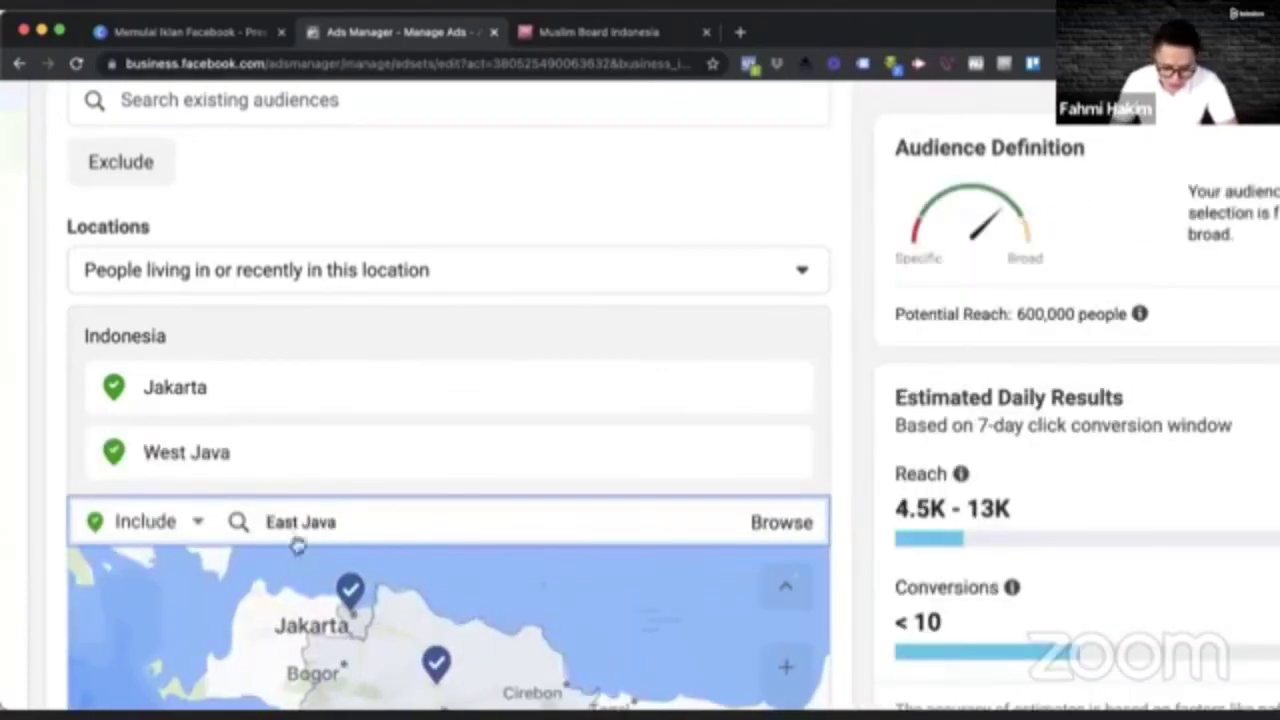
pyautogui.click(286, 577)
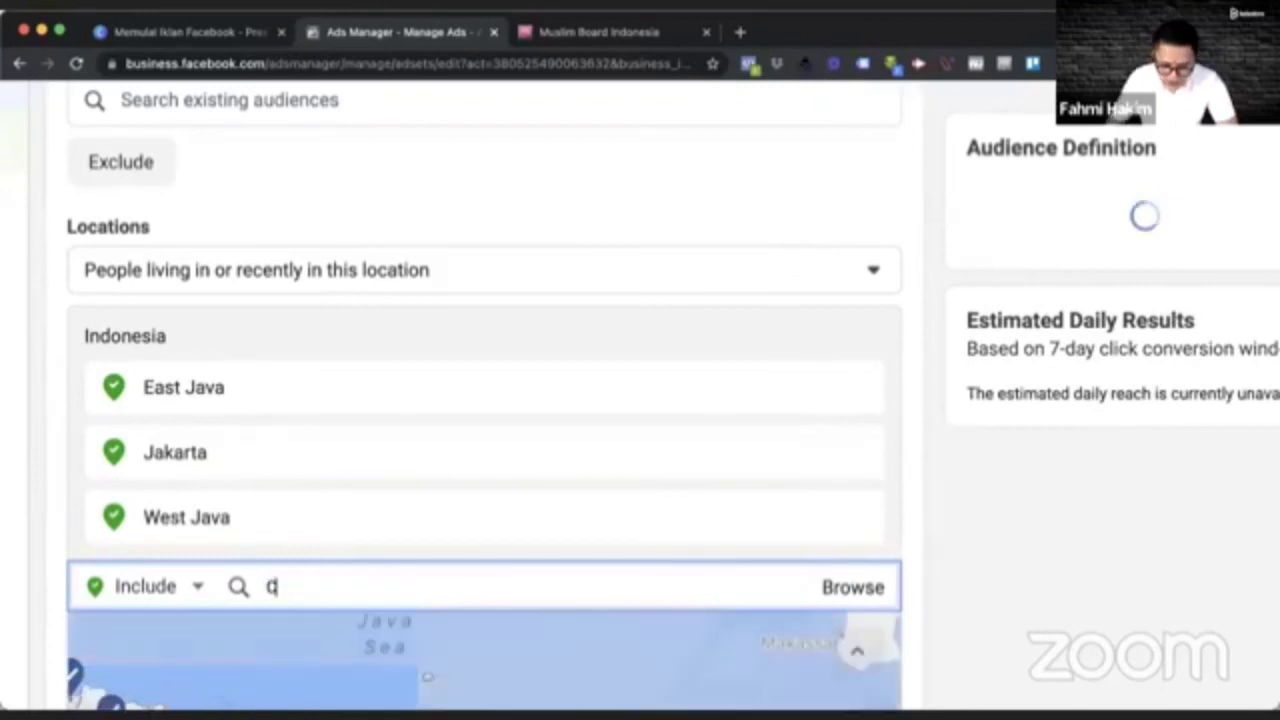
pyautogui.write('Central java')
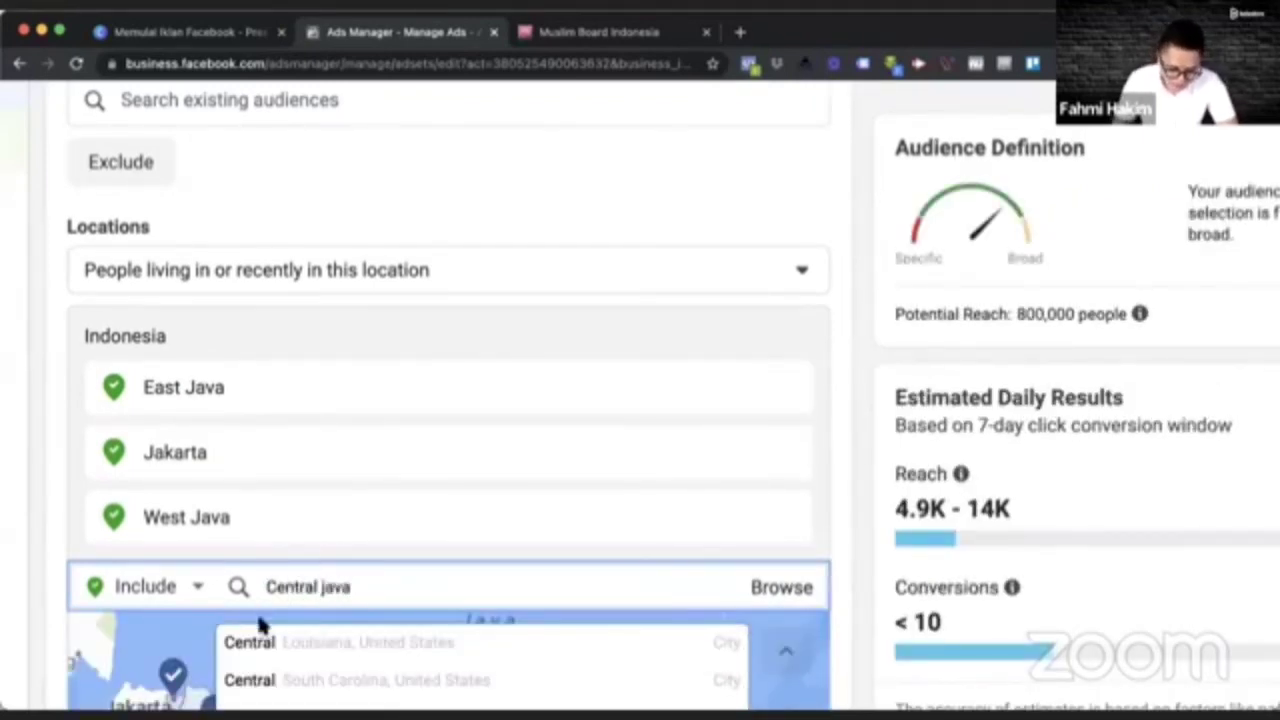
pyautogui.press('Return')
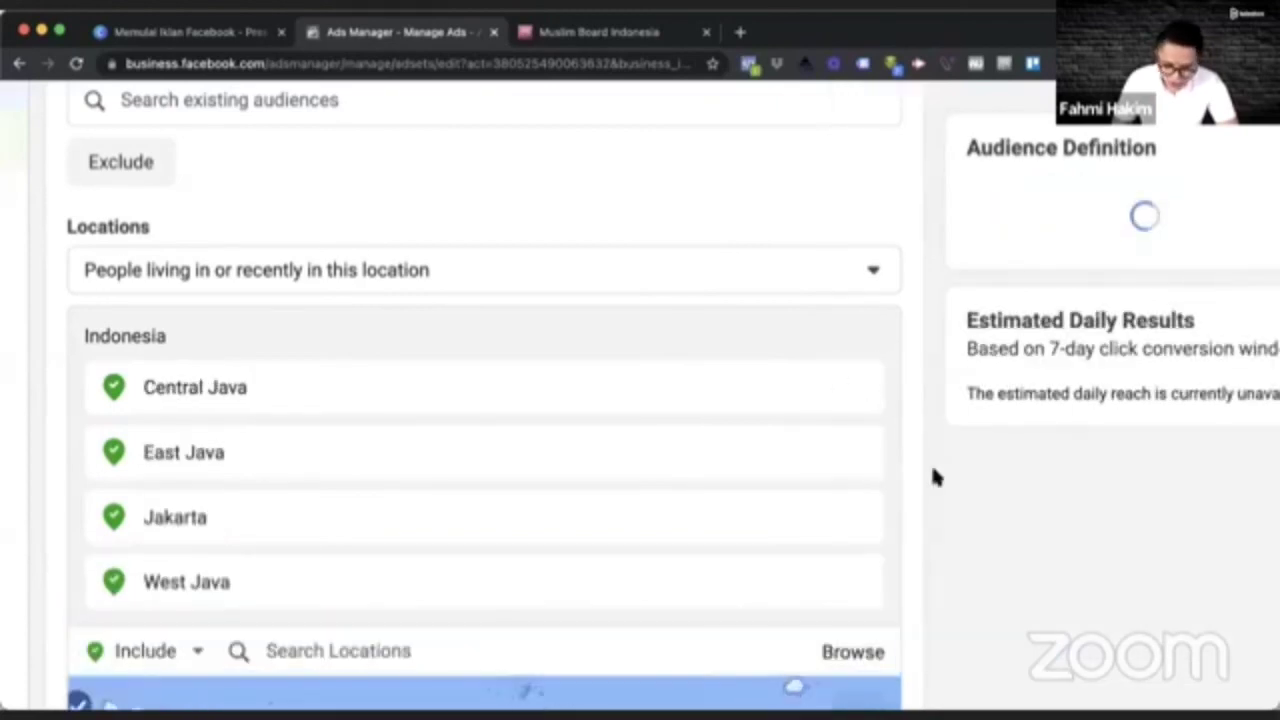
# Step: Look over the location map and the layered detailed targeting criteria down to Frequent Travelers
pyautogui.press('super+minus')
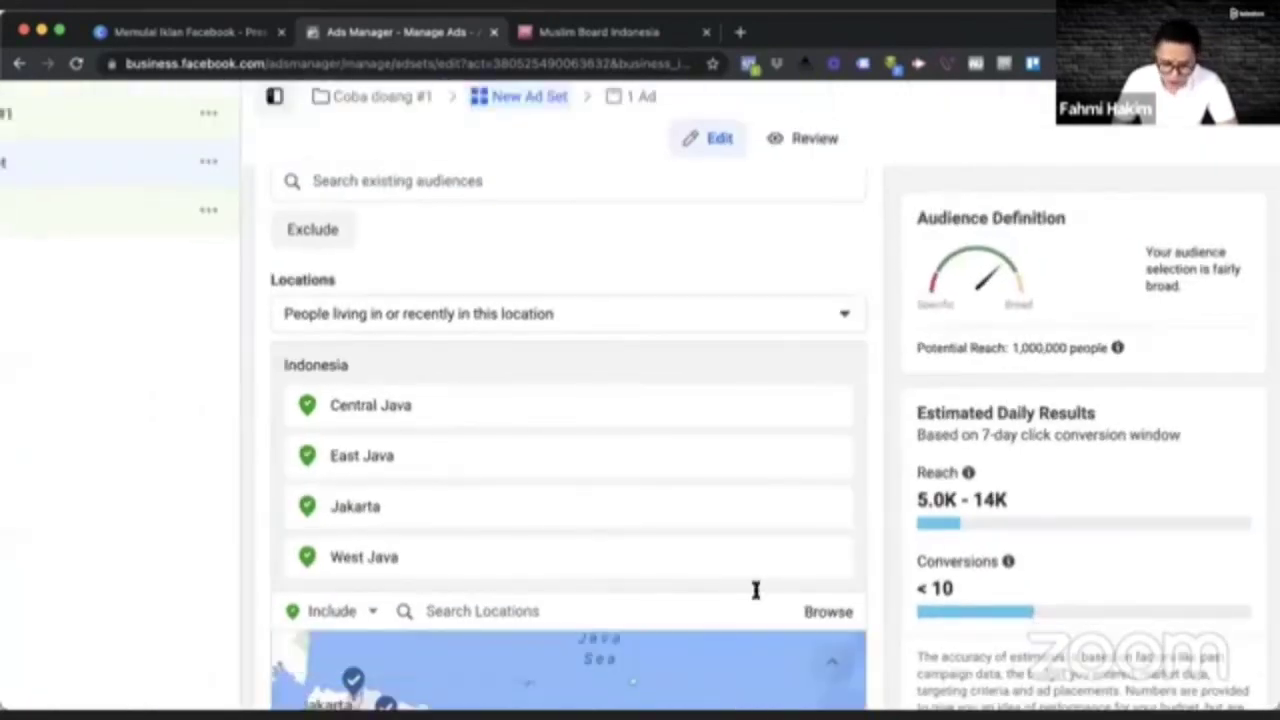
pyautogui.press('super+minus')
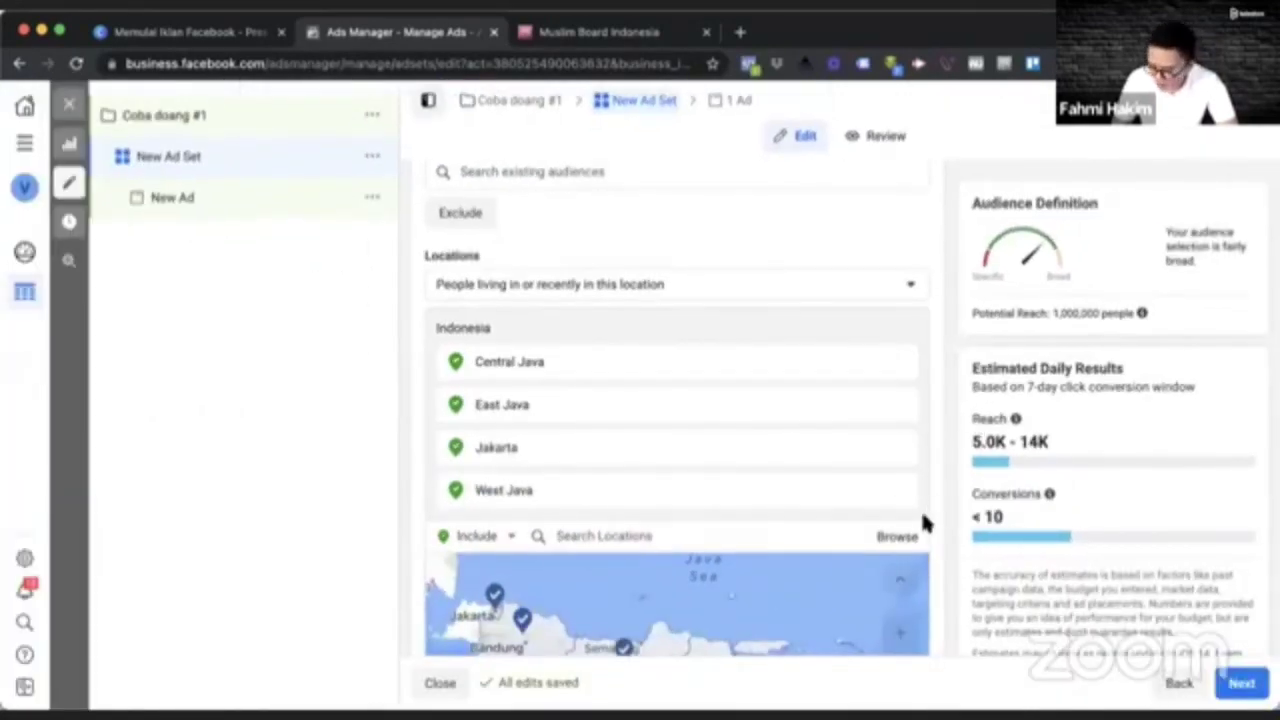
pyautogui.scroll(-5, 923, 524)
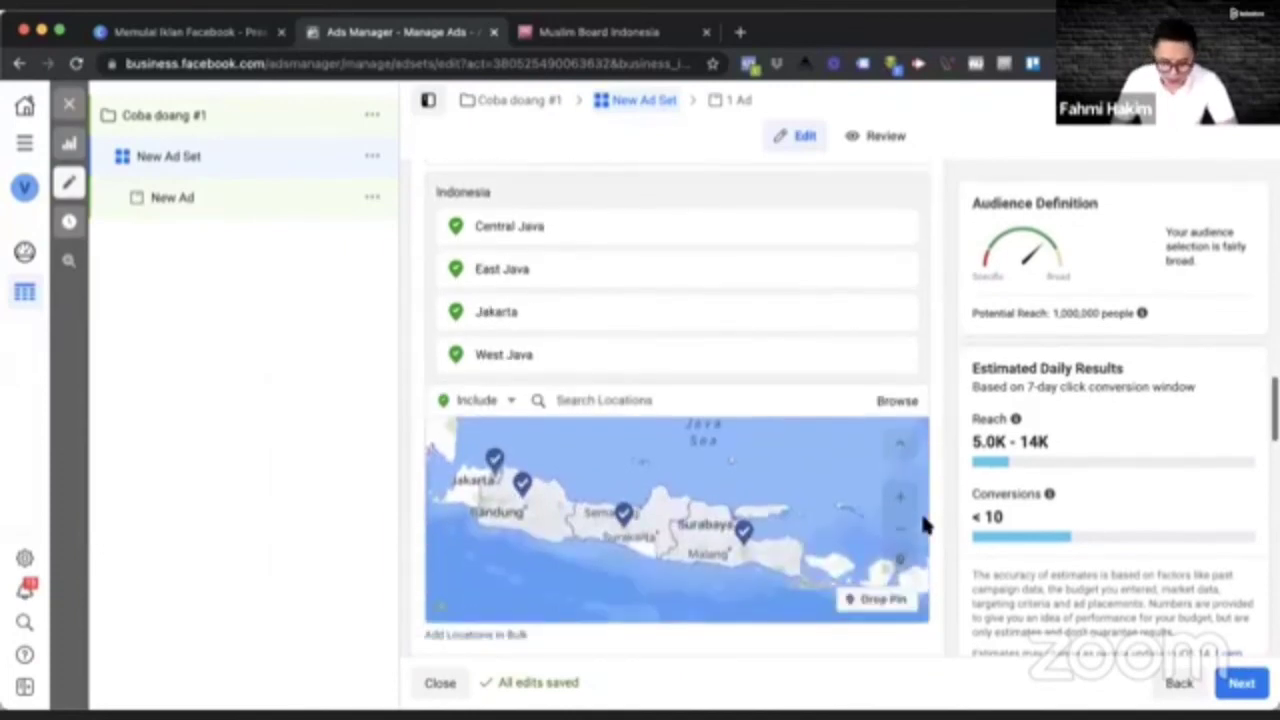
pyautogui.scroll(-5, 797, 548)
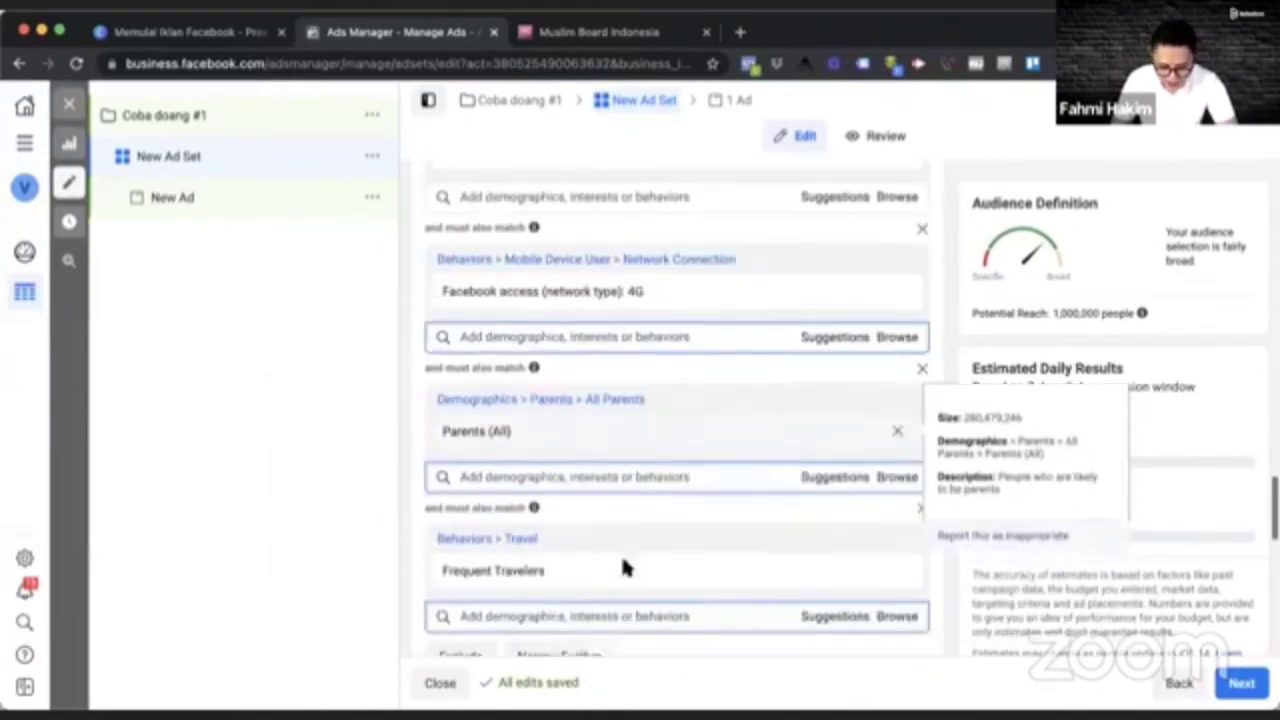
pyautogui.scroll(-1, 543, 526)
pyautogui.scroll(3, 541, 525)
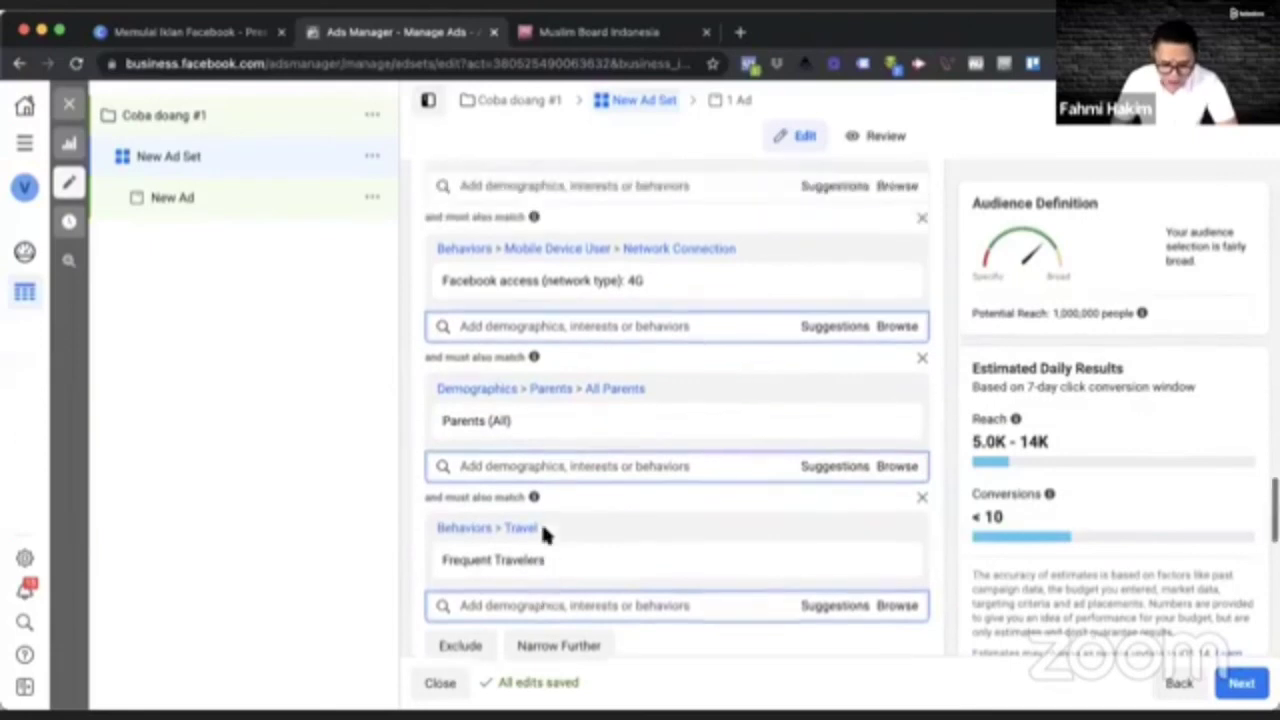
pyautogui.scroll(2, 541, 532)
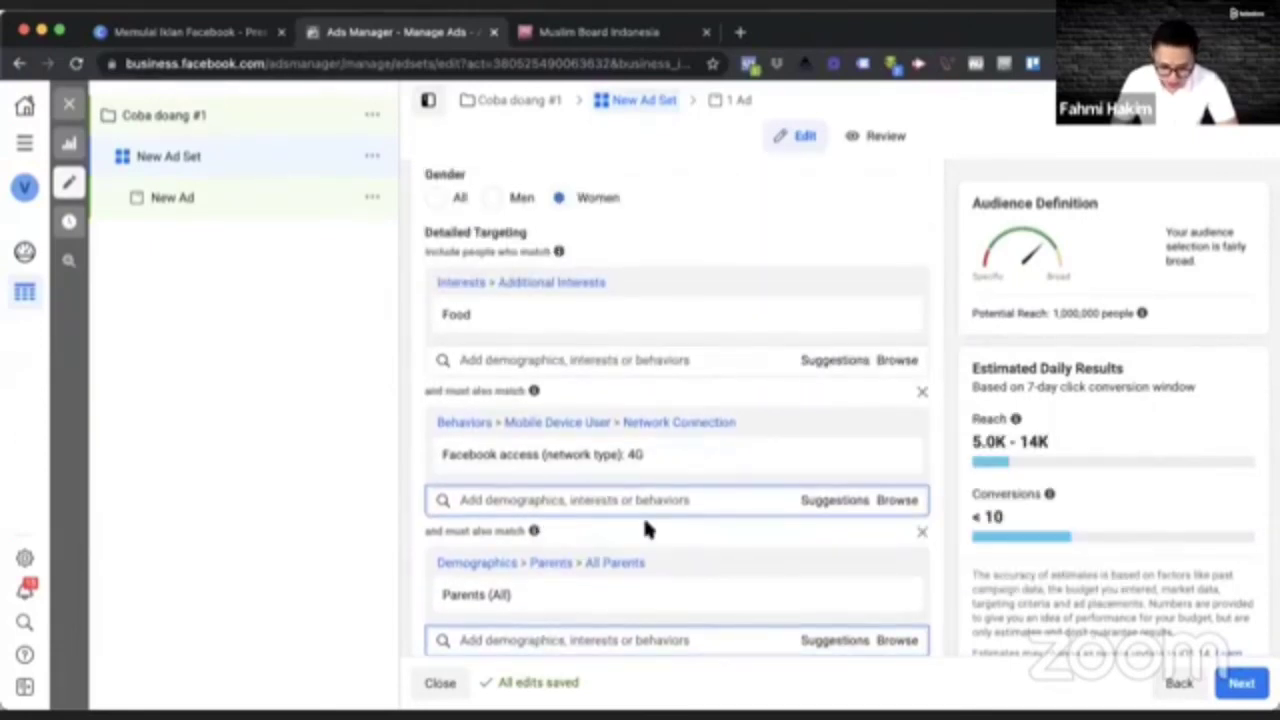
pyautogui.scroll(-5, 645, 528)
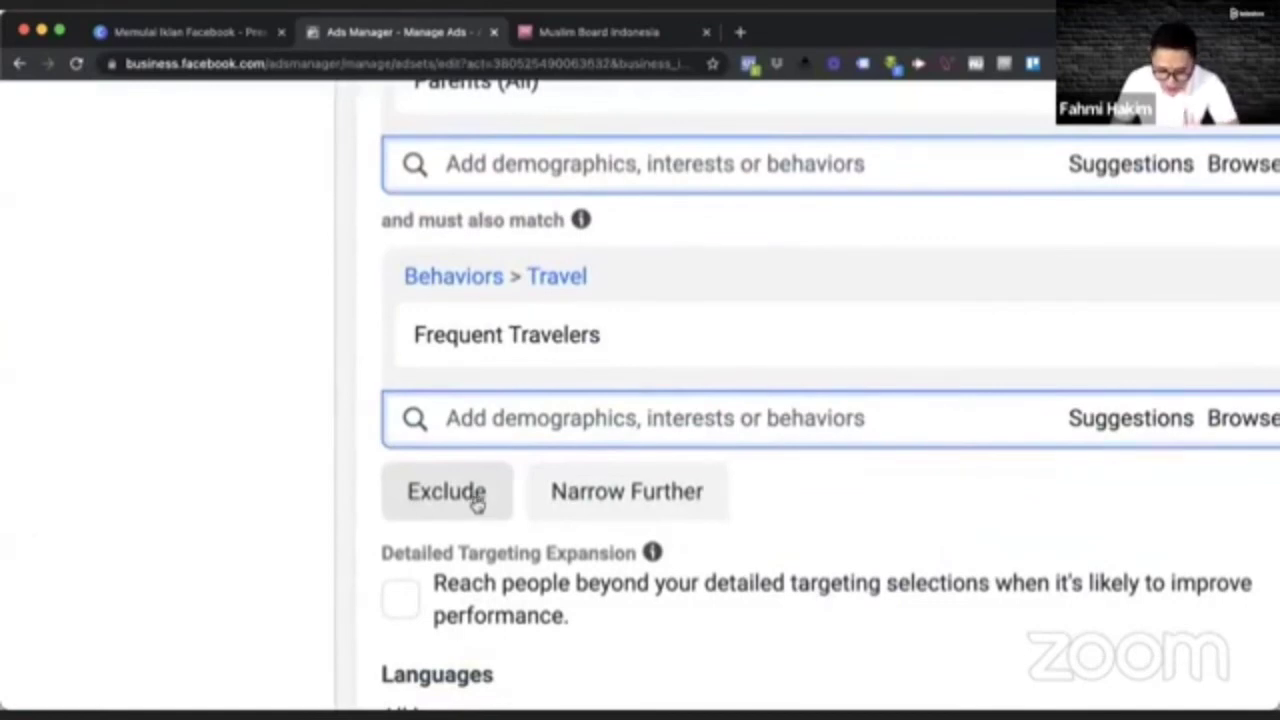
# Step: Exclude people whose mobile network connection matches Facebook access (network type): 2G and 3G from the detailed targeting
pyautogui.click(478, 505)
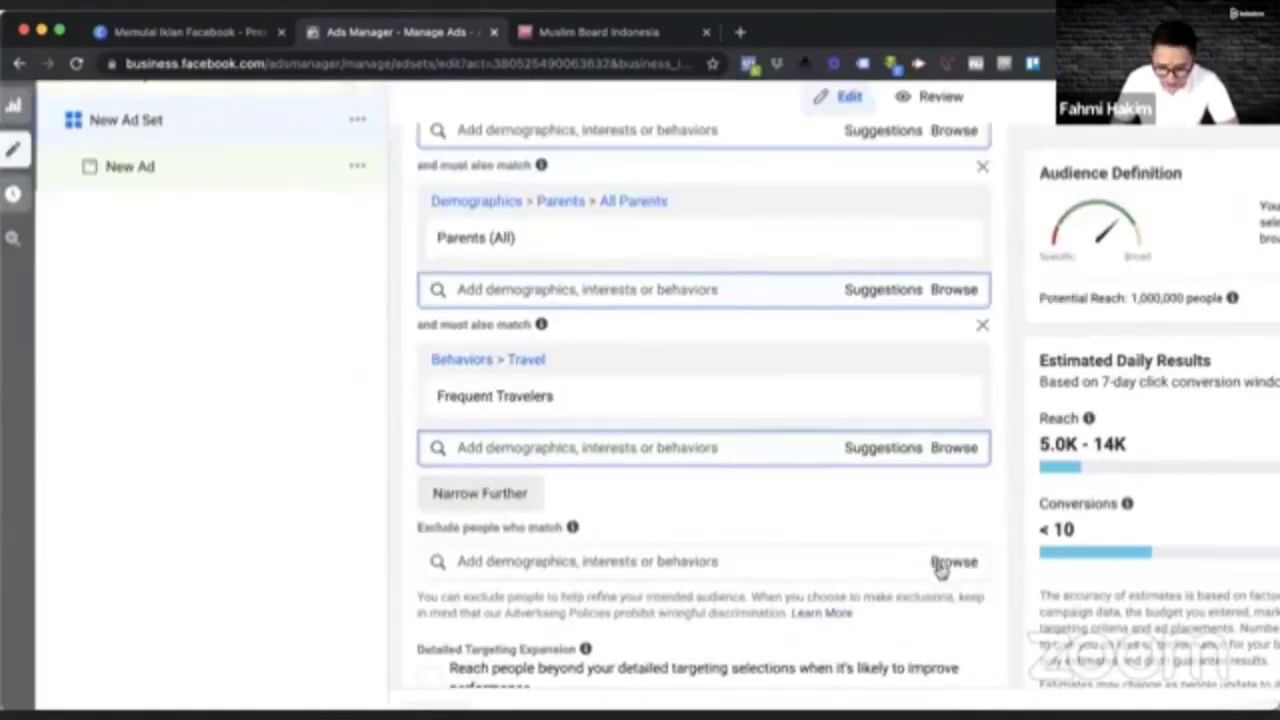
pyautogui.click(940, 560)
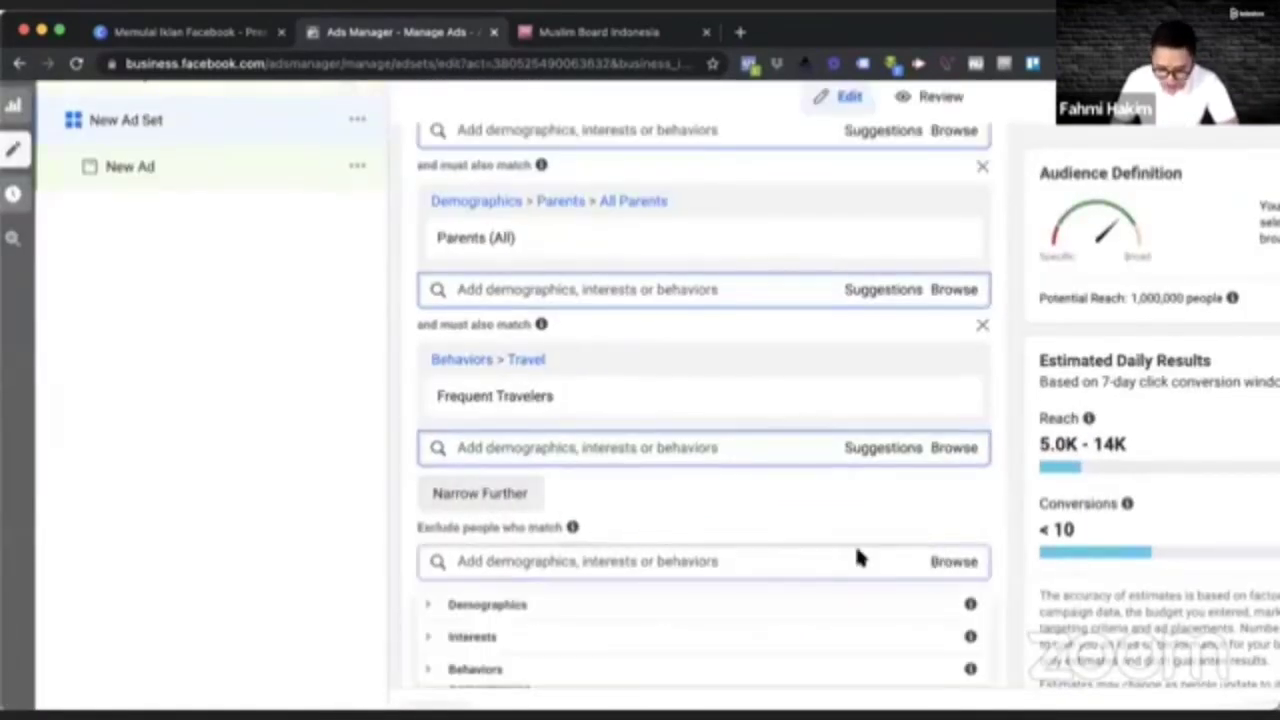
pyautogui.scroll(-3, 651, 514)
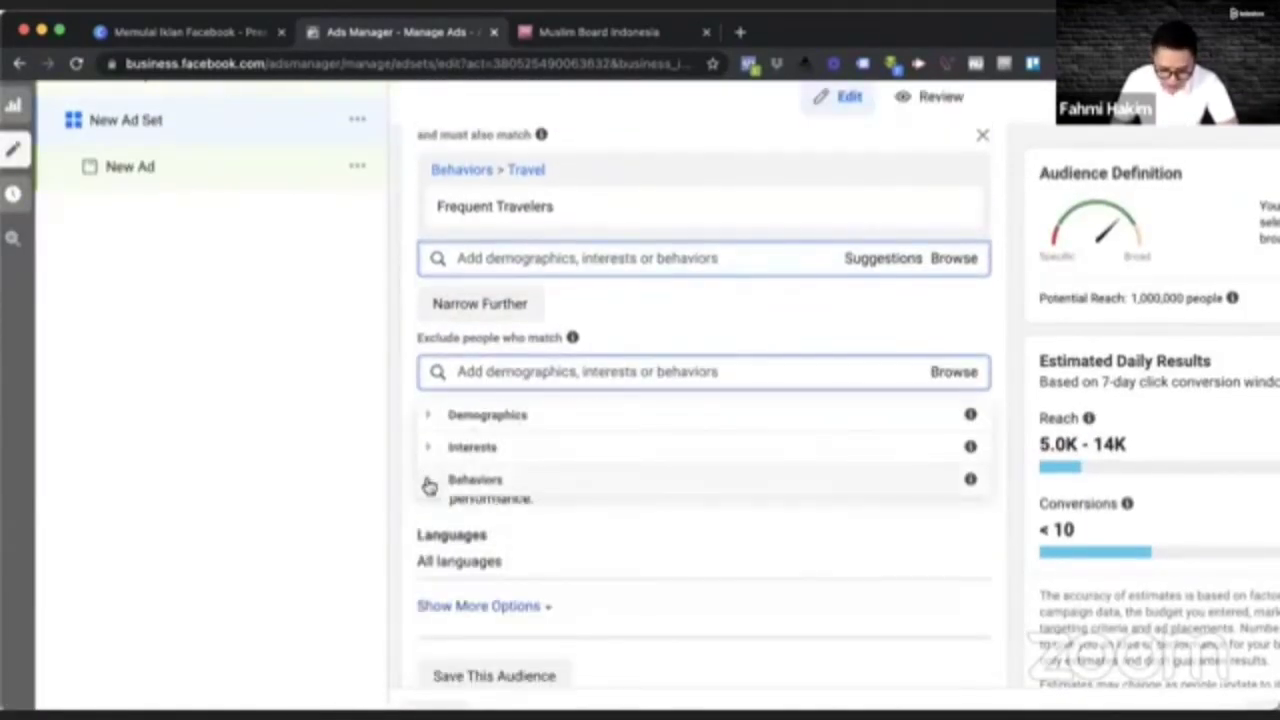
pyautogui.click(429, 485)
pyautogui.click(430, 518)
pyautogui.scroll(-3, 551, 531)
pyautogui.click(457, 543)
pyautogui.scroll(-2, 470, 542)
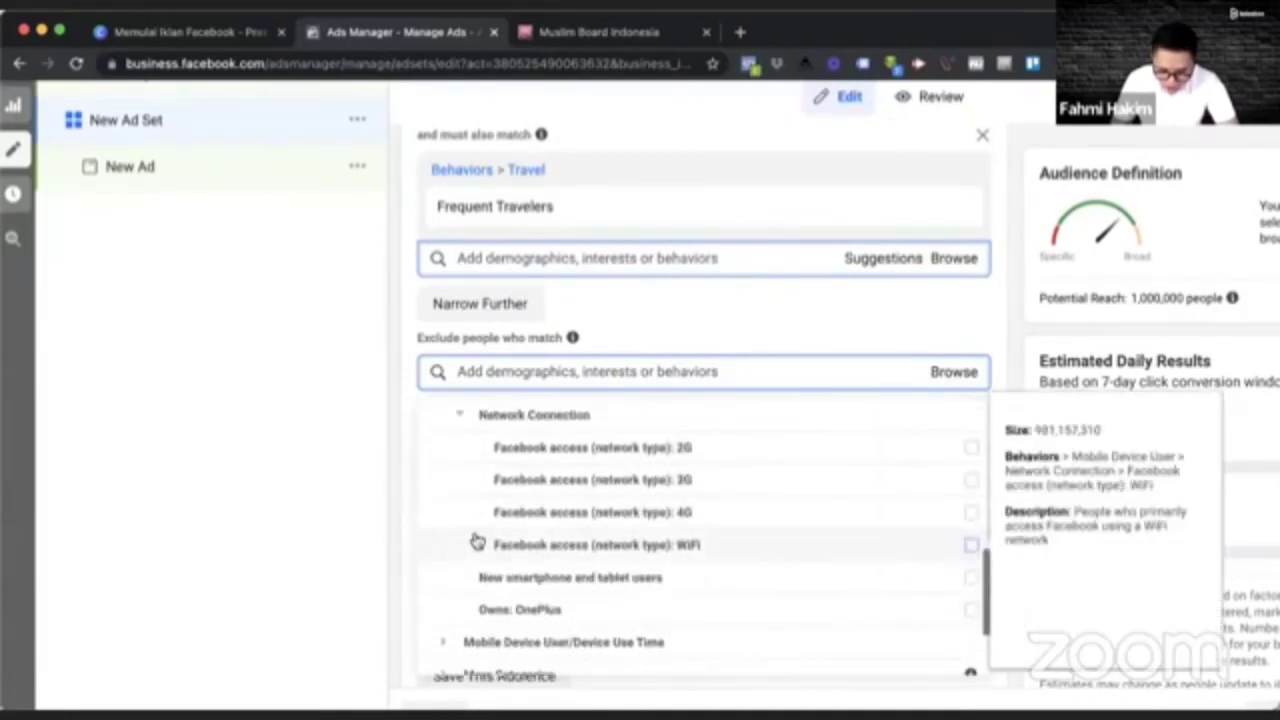
pyautogui.click(970, 448)
pyautogui.click(966, 578)
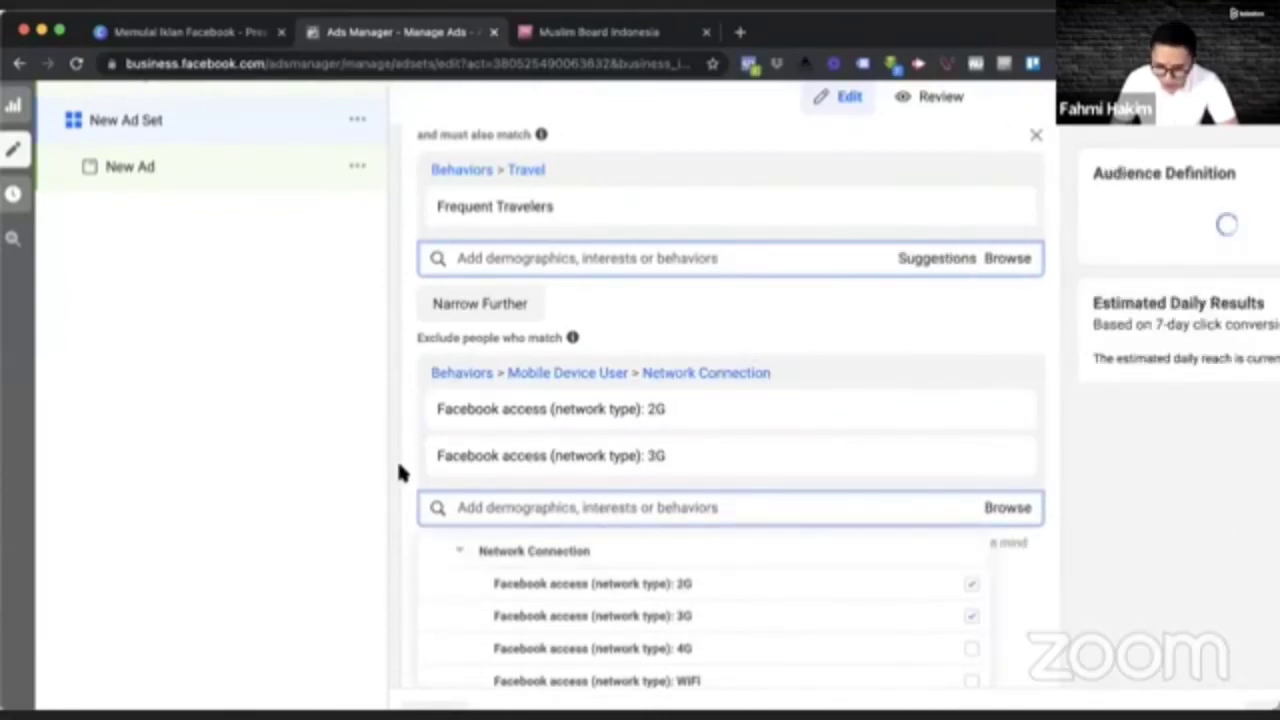
pyautogui.click(398, 473)
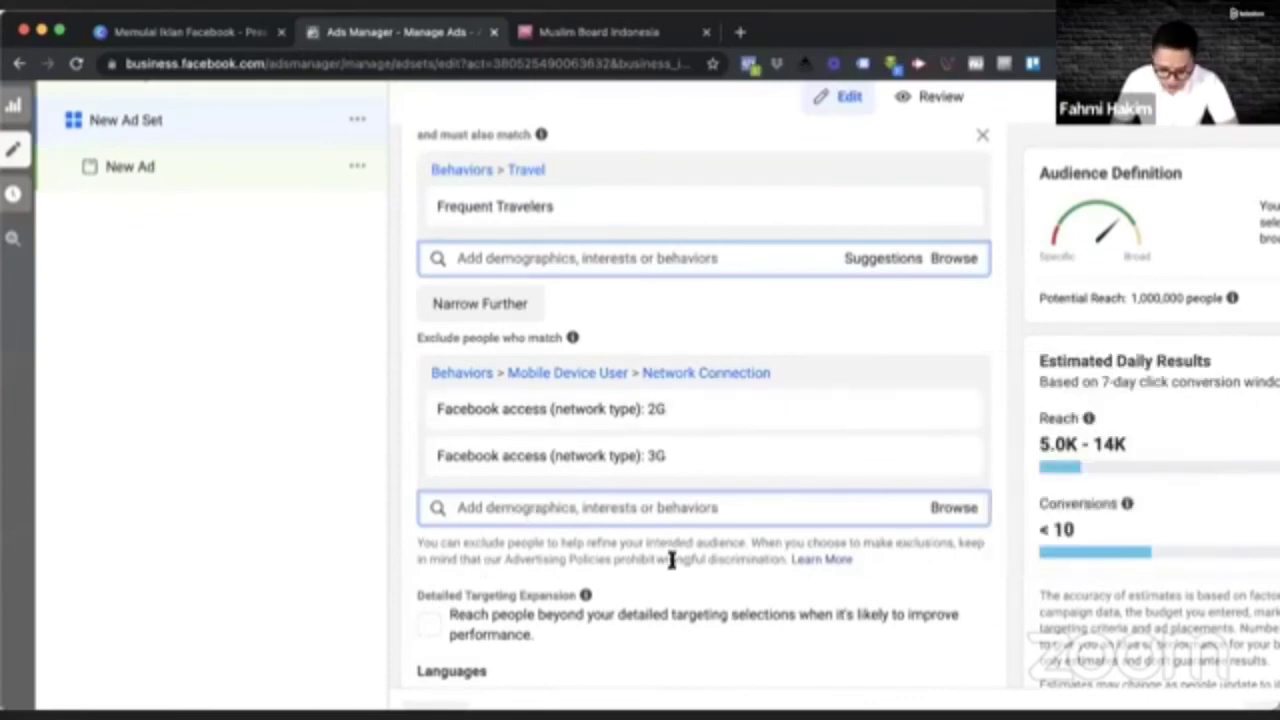
# Step: Search the exclusion criteria for marketplace, market place and shopee
pyautogui.click(553, 508)
pyautogui.write('marketplace')
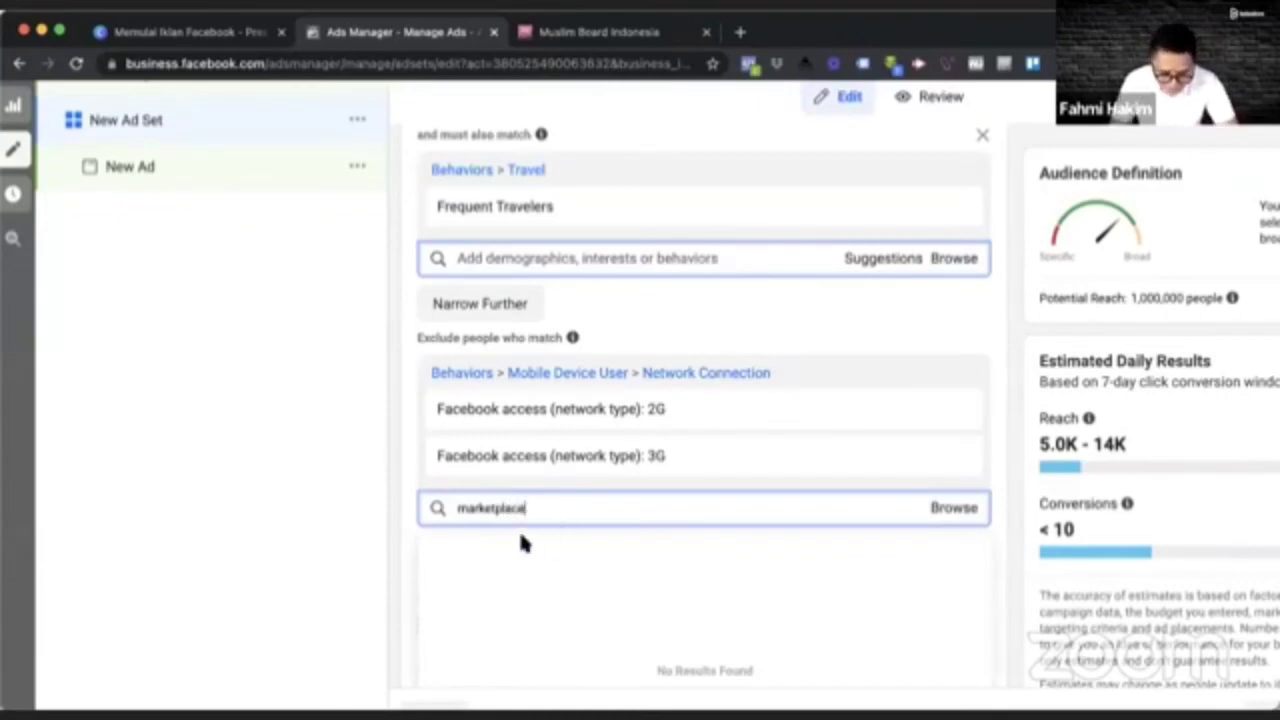
pyautogui.doubleClick(495, 507)
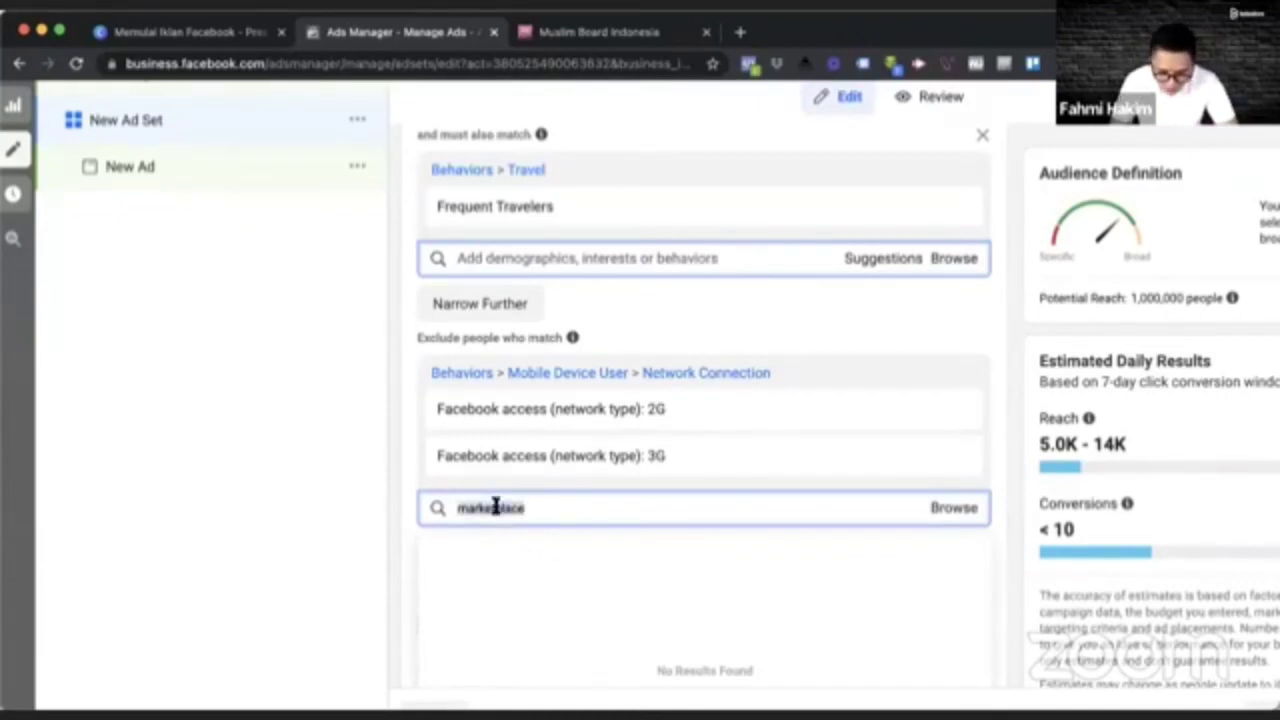
pyautogui.click(496, 507)
pyautogui.scroll(-2, 403, 501)
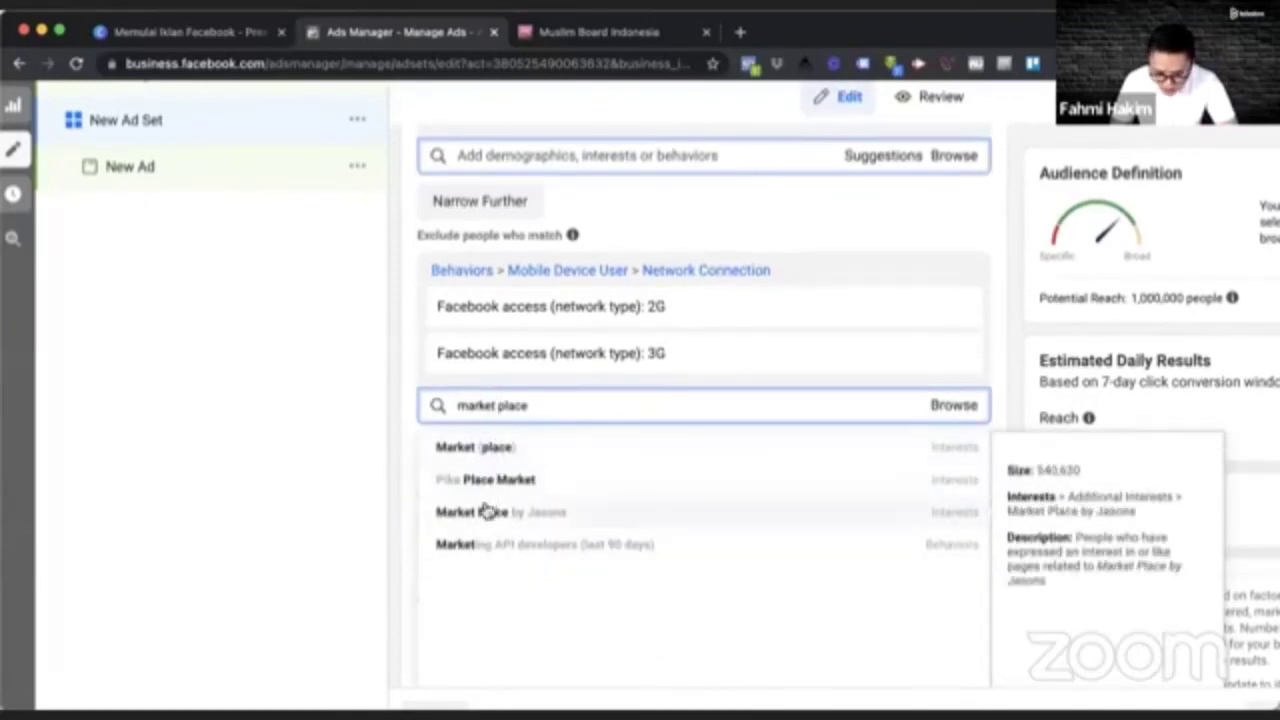
pyautogui.tripleClick(551, 405)
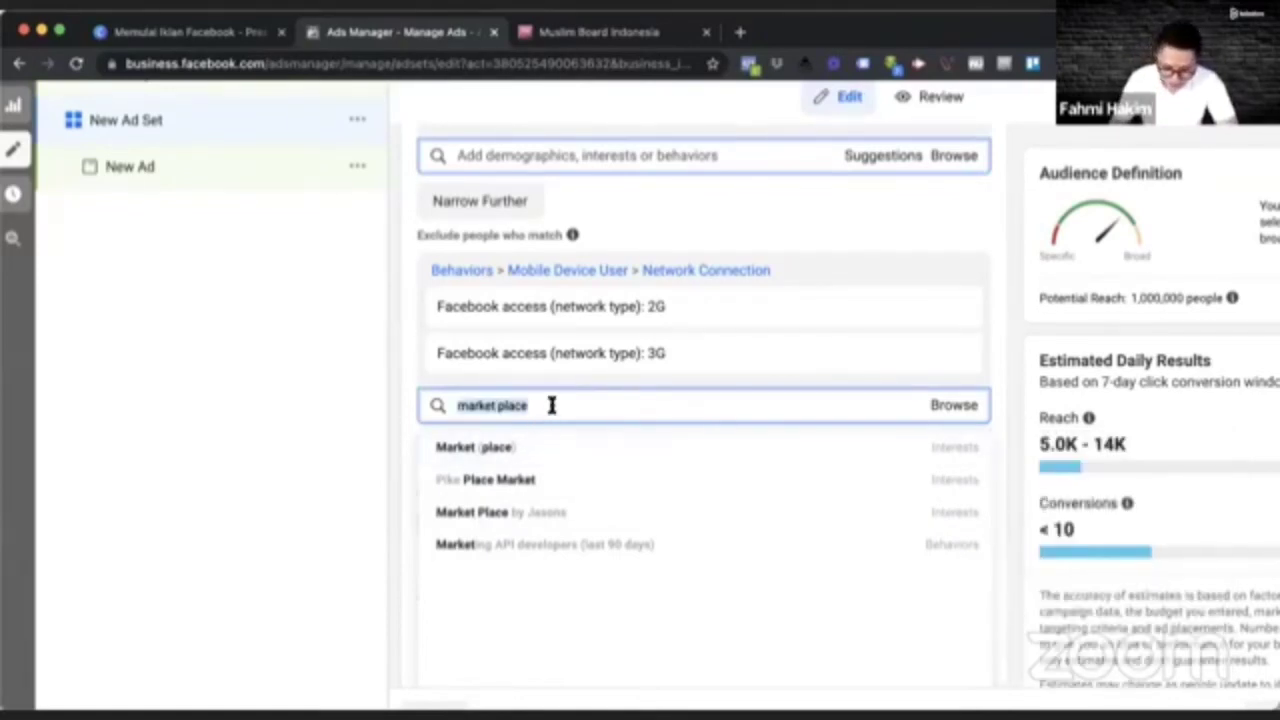
pyautogui.write('shopee')
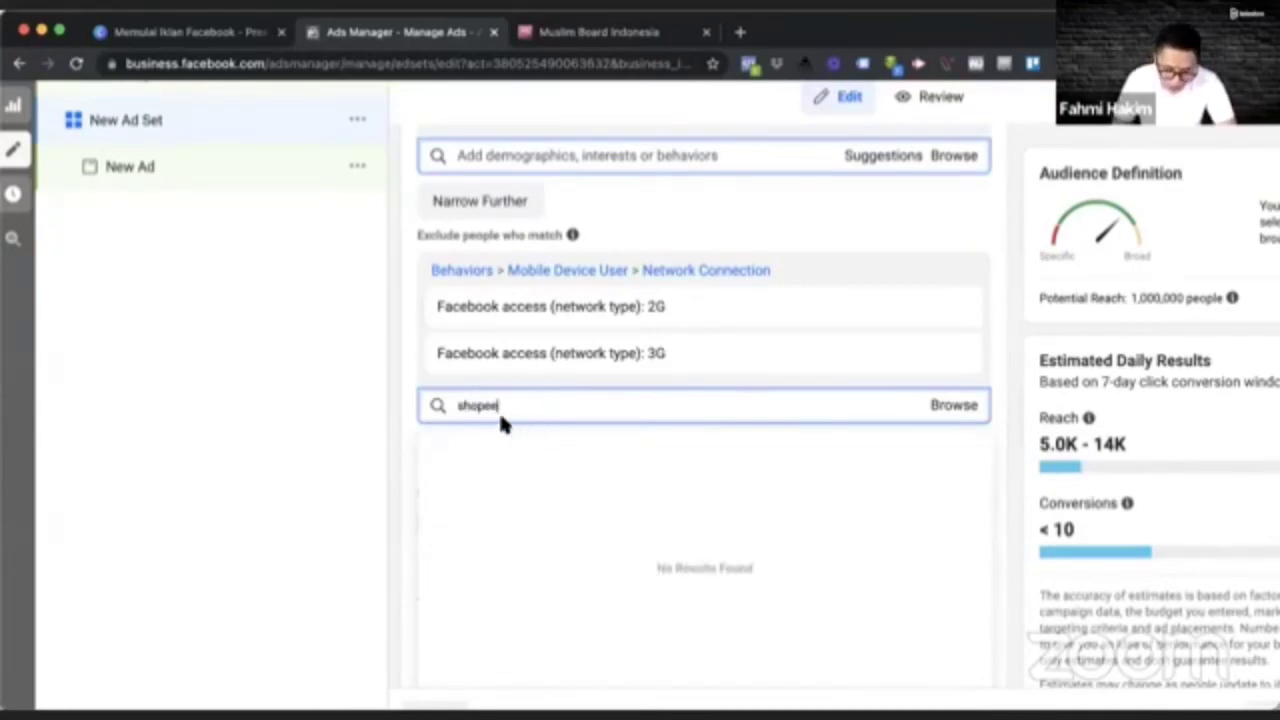
# Step: Search the exclusion criteria for Tokopedia and exclude people with the Tokopedia interest
pyautogui.hotkey('ctrl', 'a')
pyautogui.write('Tok')
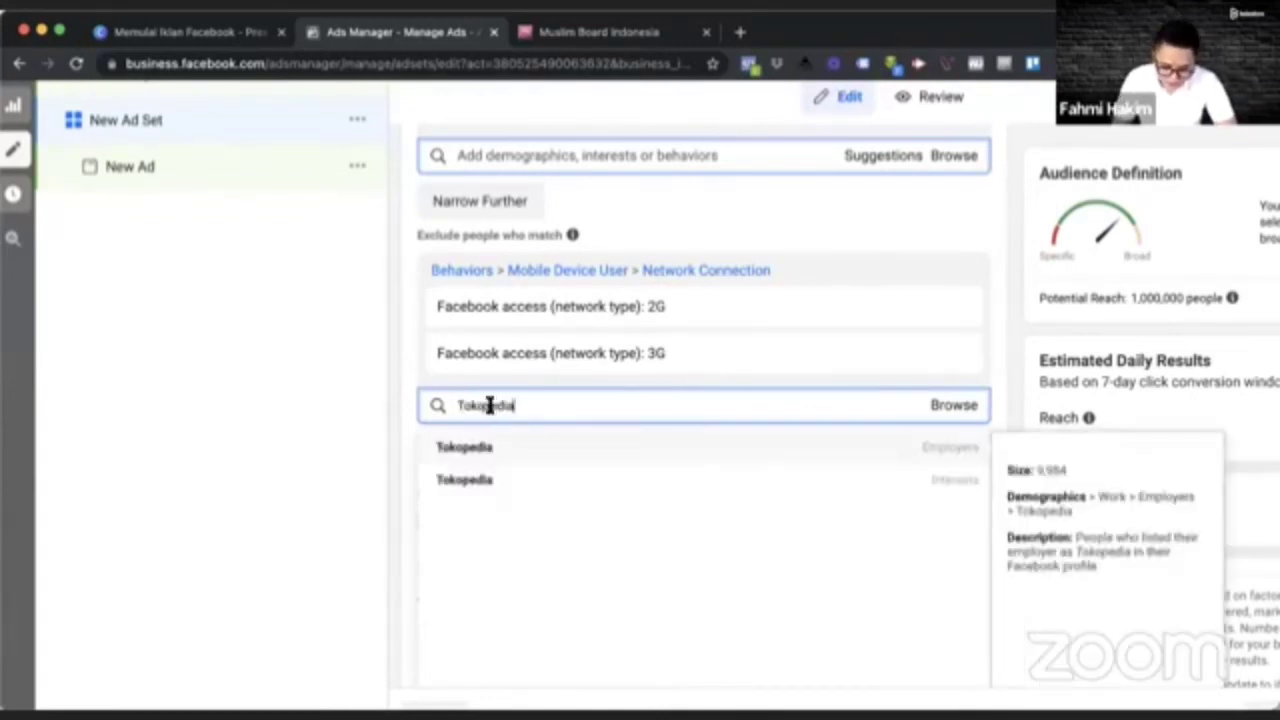
pyautogui.click(462, 480)
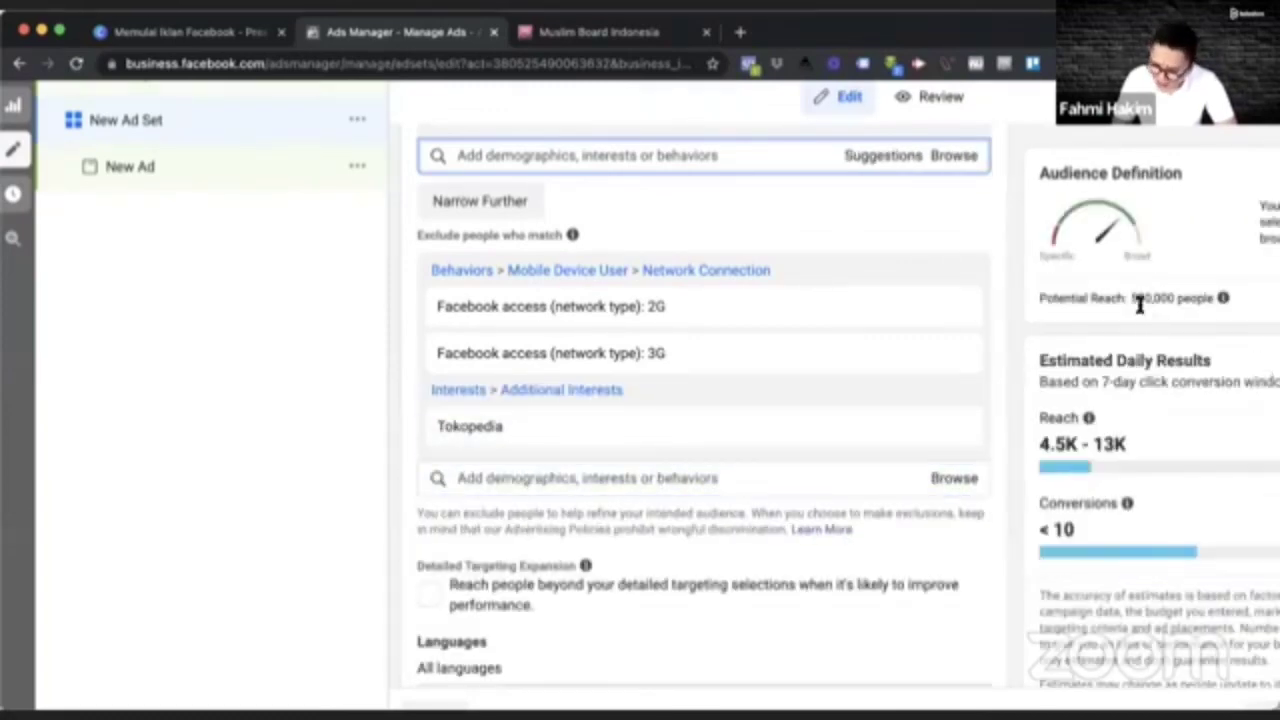
# Step: Review the ad set's full audience setup: locations, age, gender, layered detailed targeting and exclusions, along with the potential reach
pyautogui.scroll(5, 1138, 305)
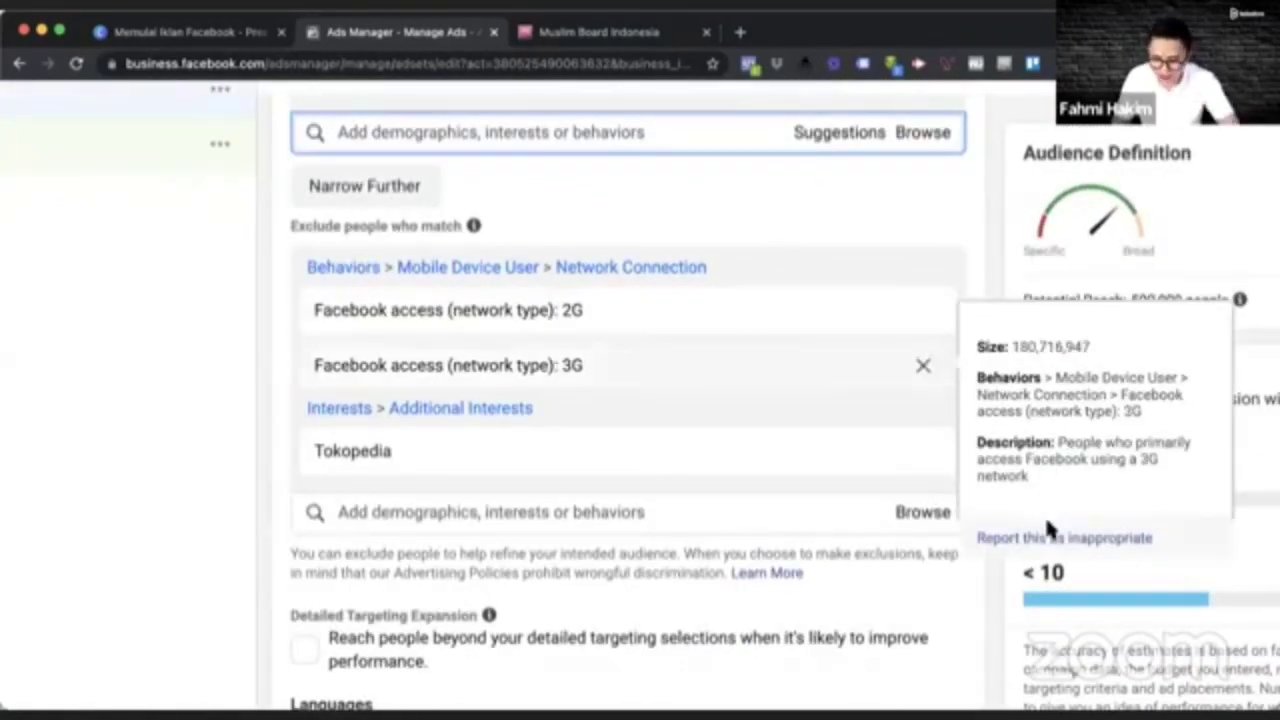
pyautogui.scroll(-5, 1045, 575)
pyautogui.scroll(-10, 1108, 590)
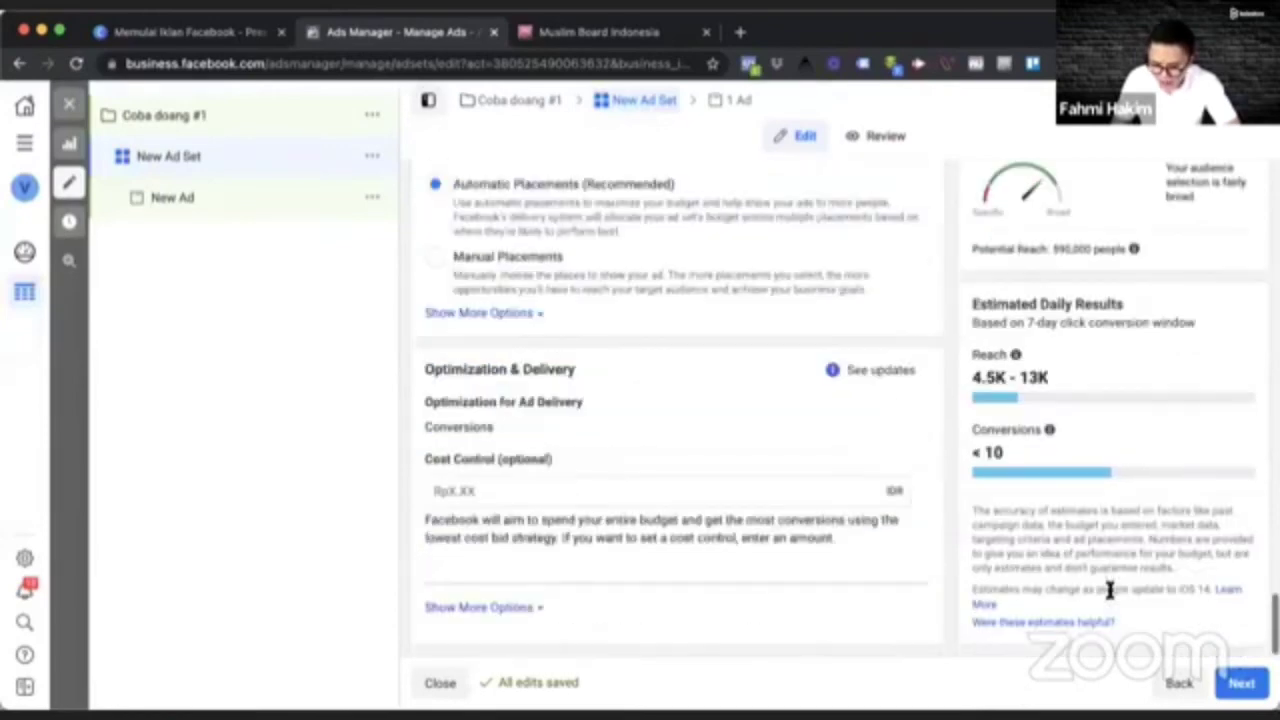
pyautogui.scroll(15, 1108, 590)
pyautogui.scroll(10, 738, 440)
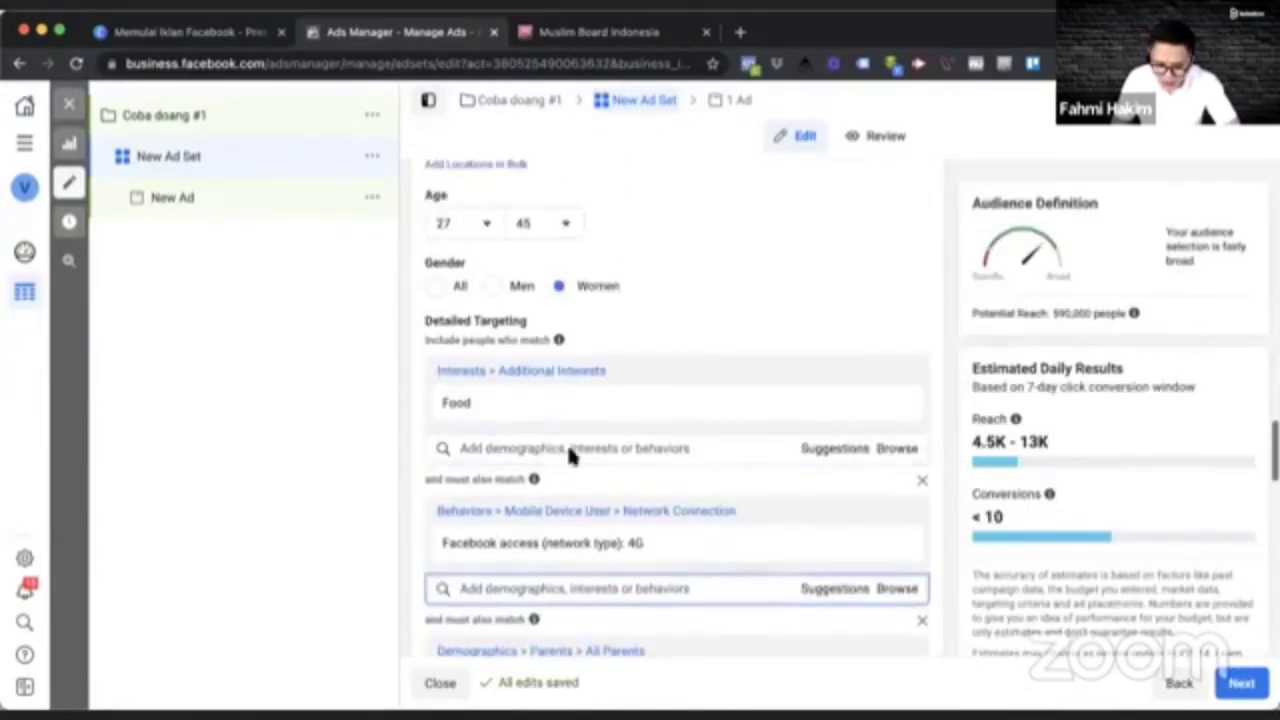
pyautogui.scroll(3, 434, 288)
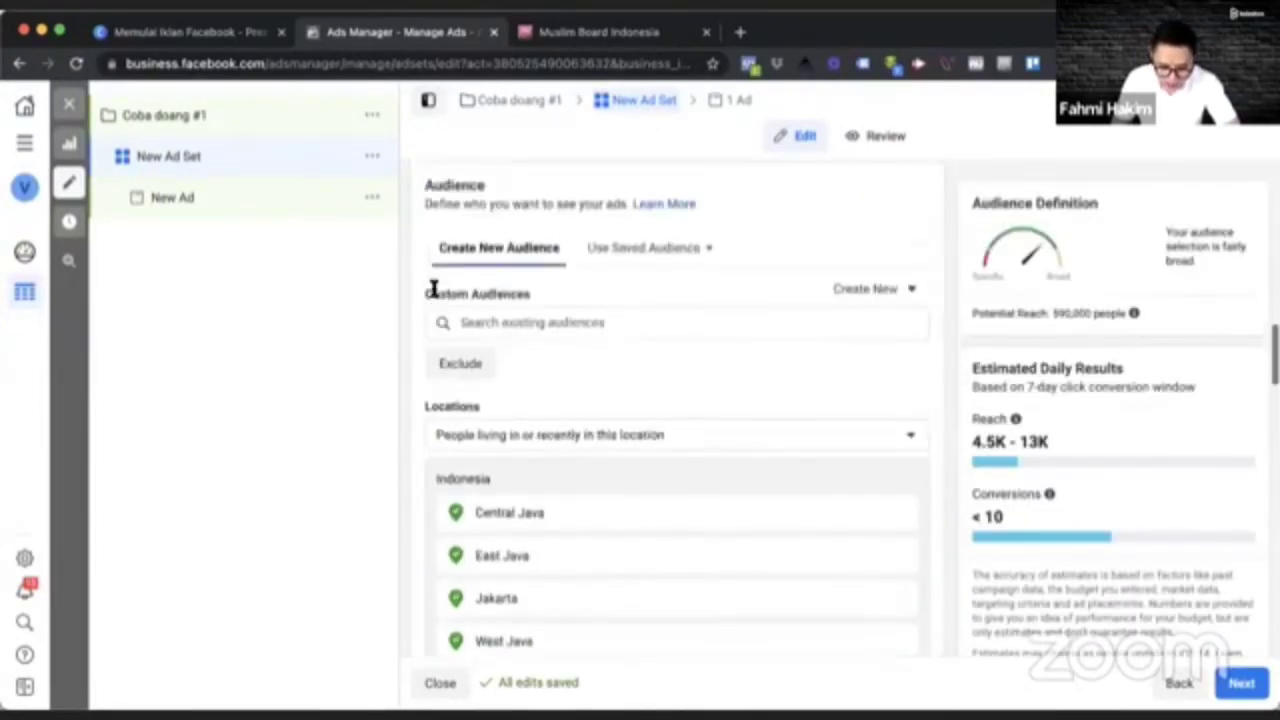
pyautogui.scroll(-2, 434, 288)
pyautogui.scroll(-1, 557, 410)
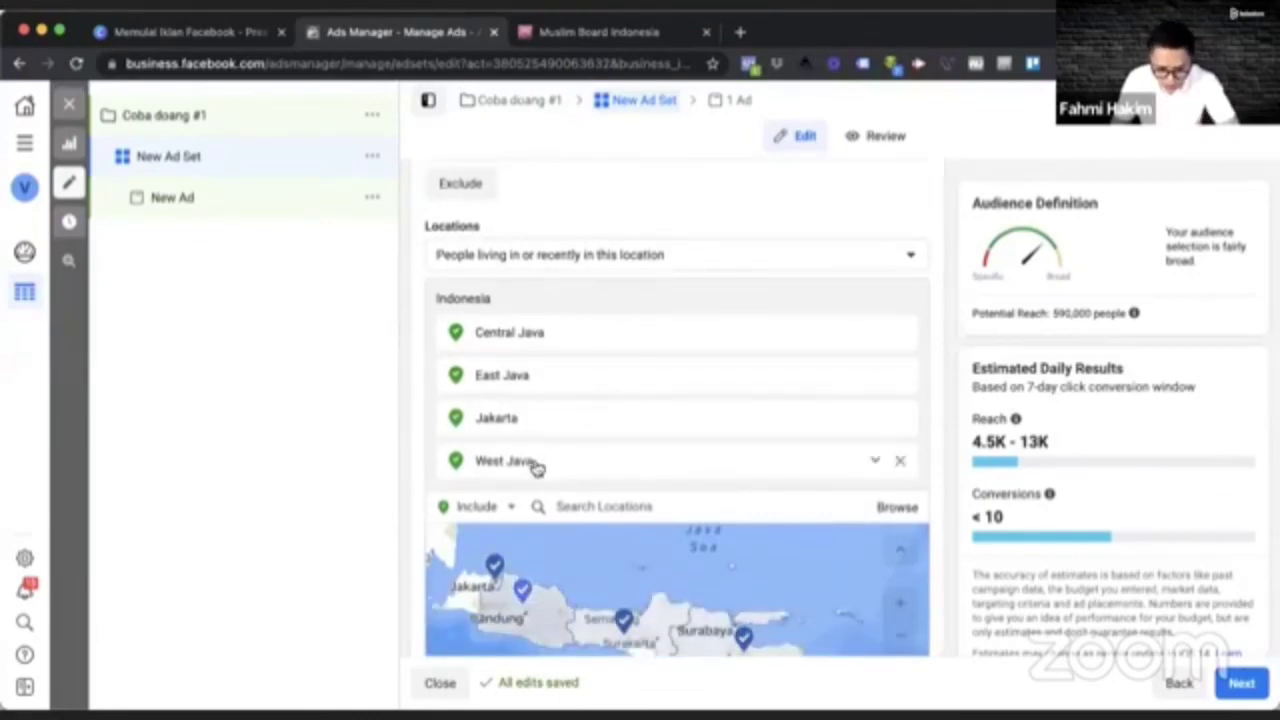
pyautogui.scroll(-5, 423, 409)
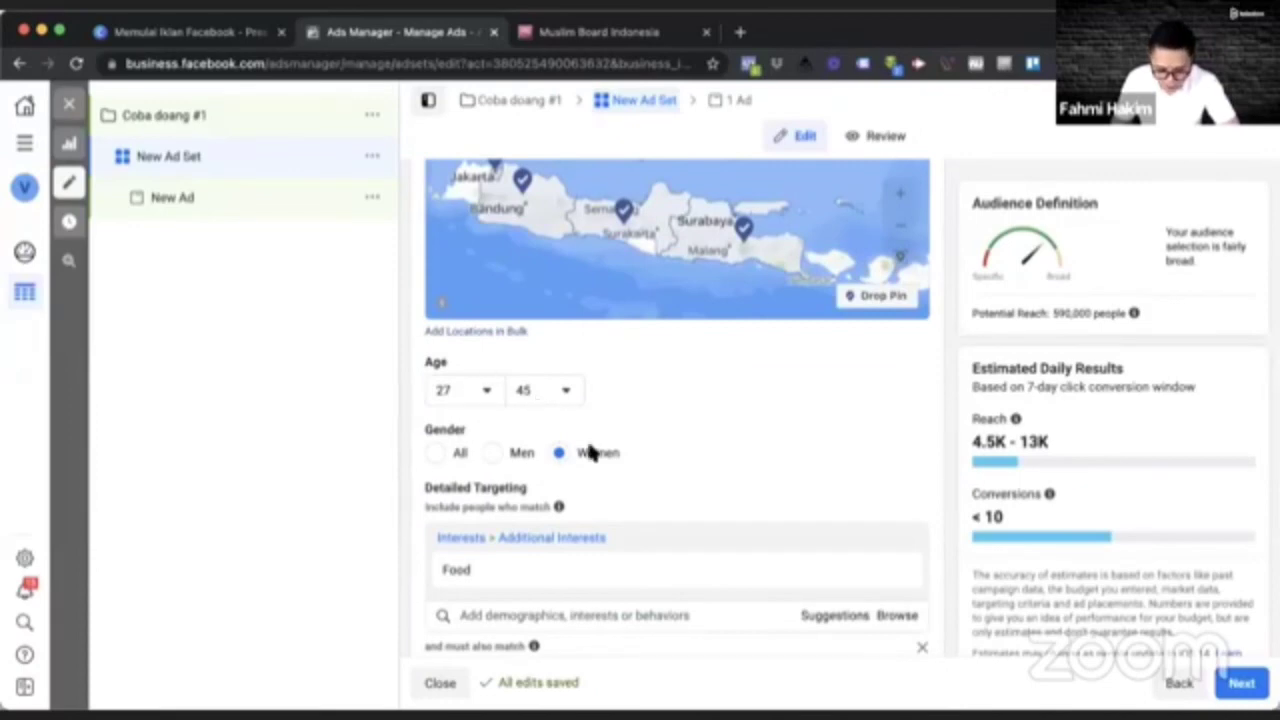
pyautogui.scroll(-4, 590, 460)
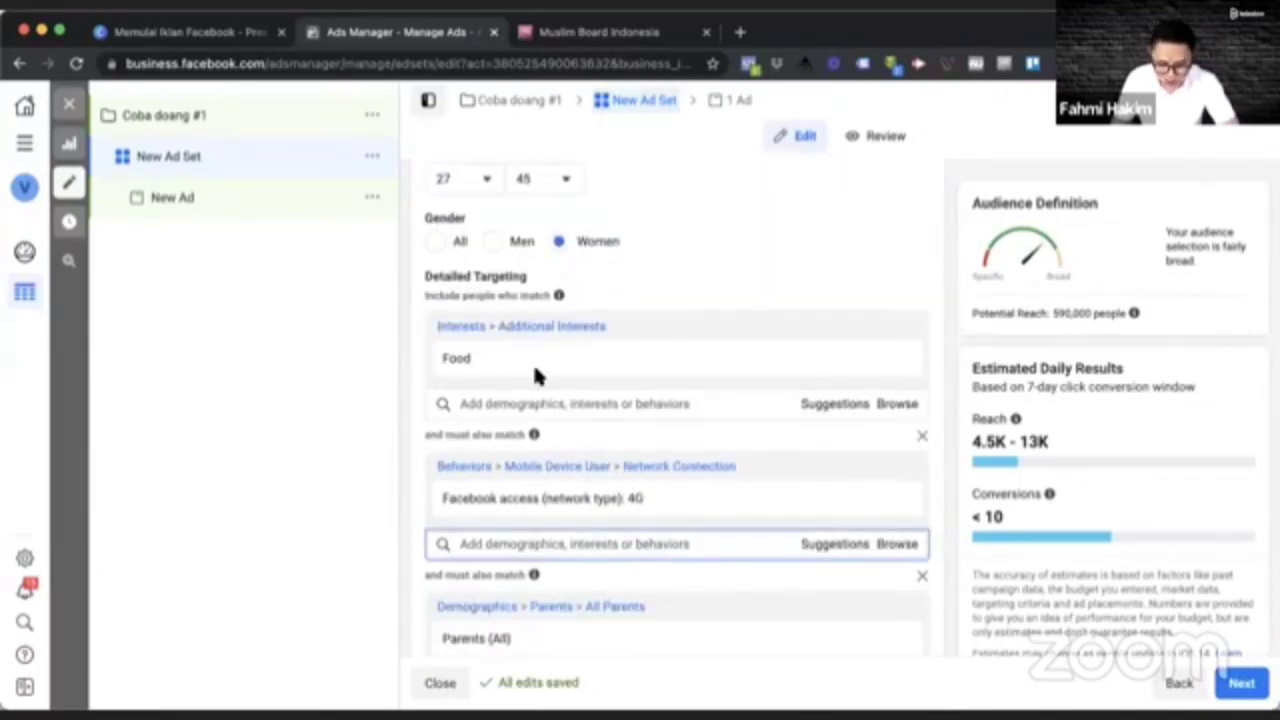
pyautogui.scroll(-2, 535, 372)
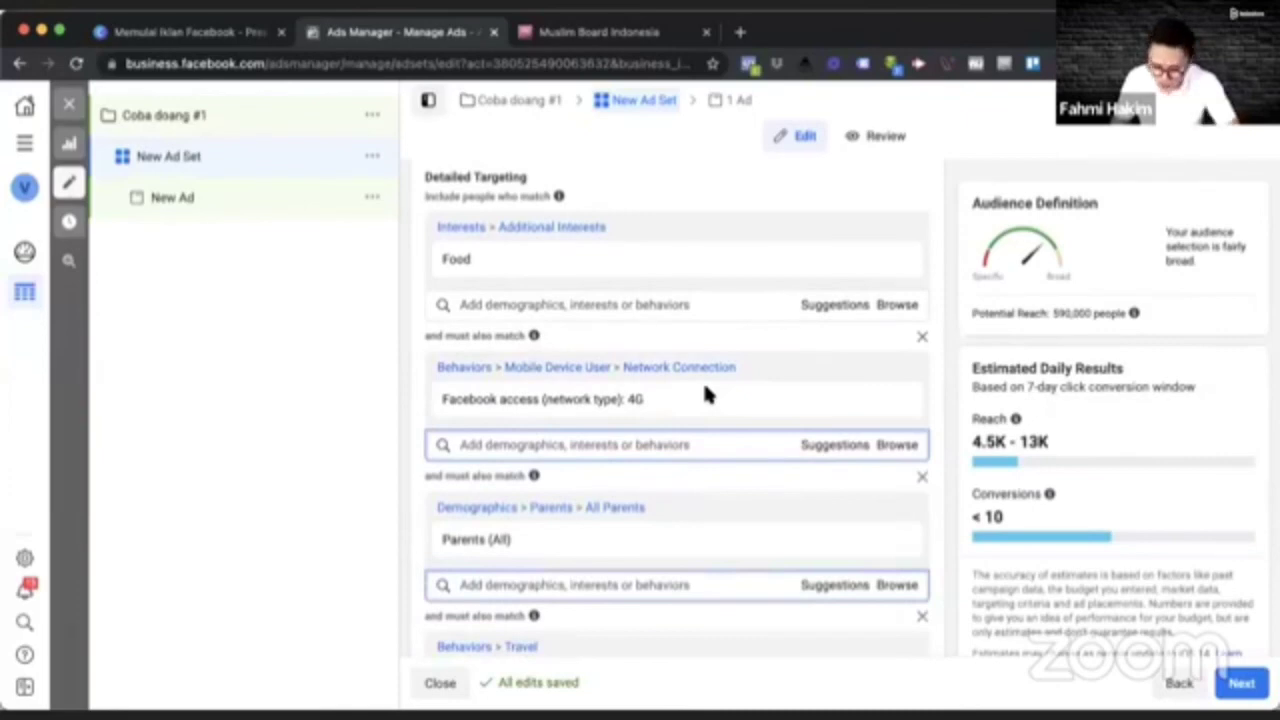
pyautogui.scroll(-2, 705, 393)
pyautogui.scroll(-3, 558, 478)
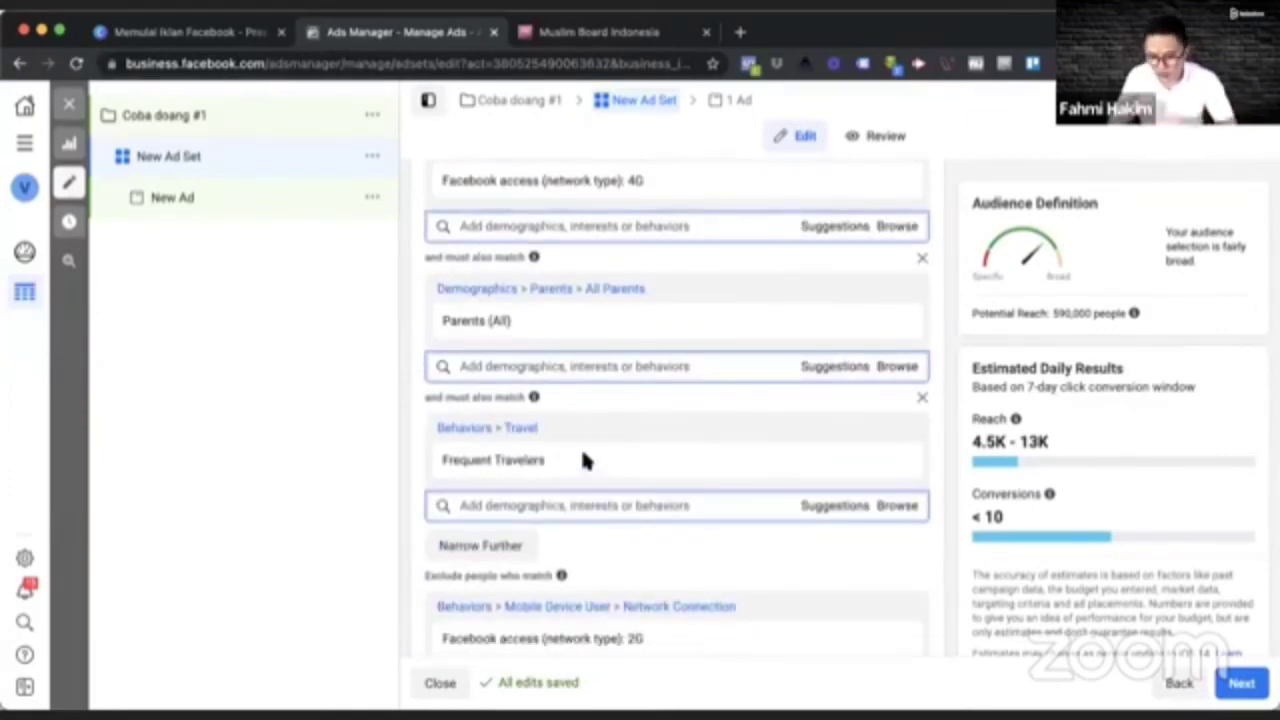
pyautogui.scroll(-3, 585, 460)
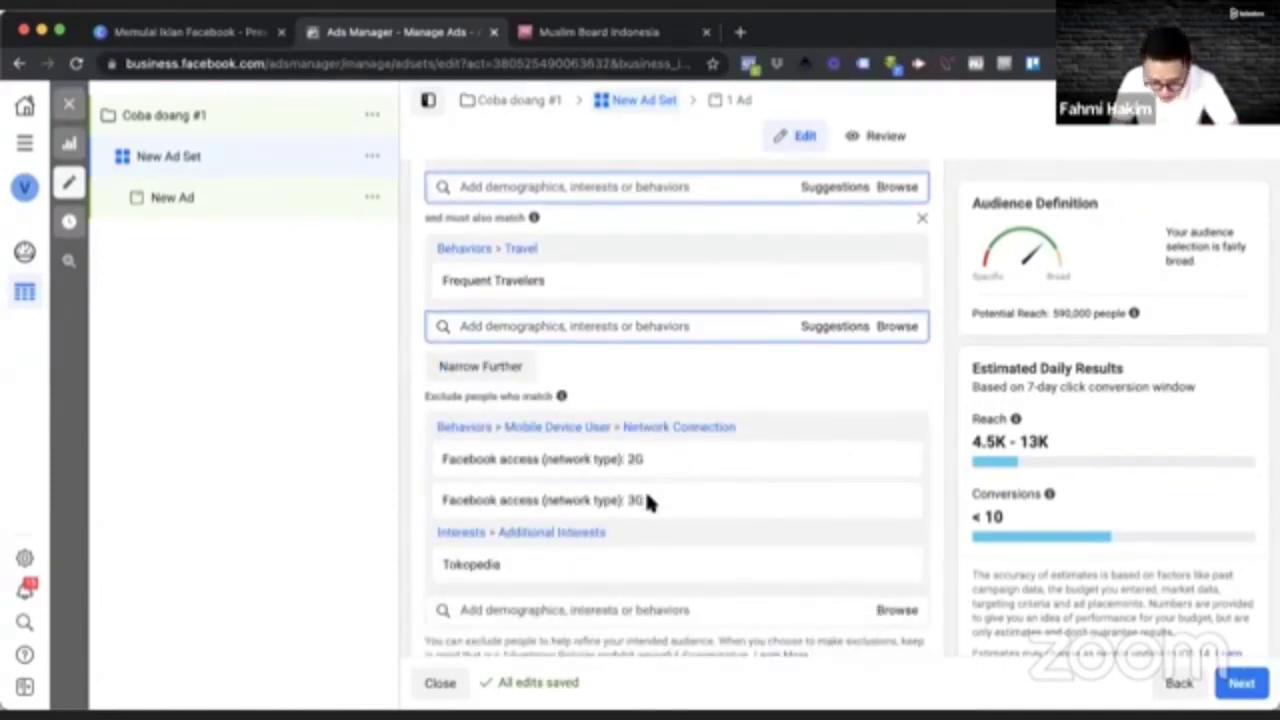
pyautogui.scroll(-2, 537, 453)
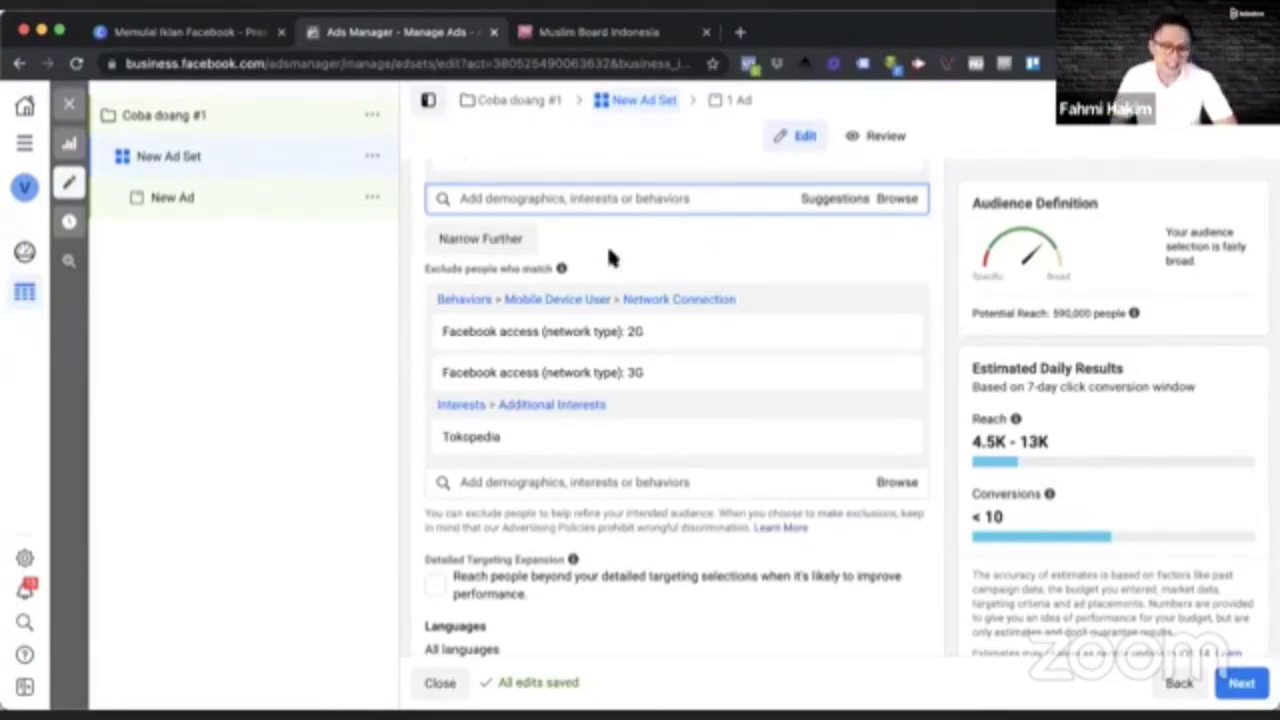
# Step: Recheck the ad set's included Indonesian provinces and its layered criteria for food interest, 4G network access, parents and travel
pyautogui.scroll(15, 851, 385)
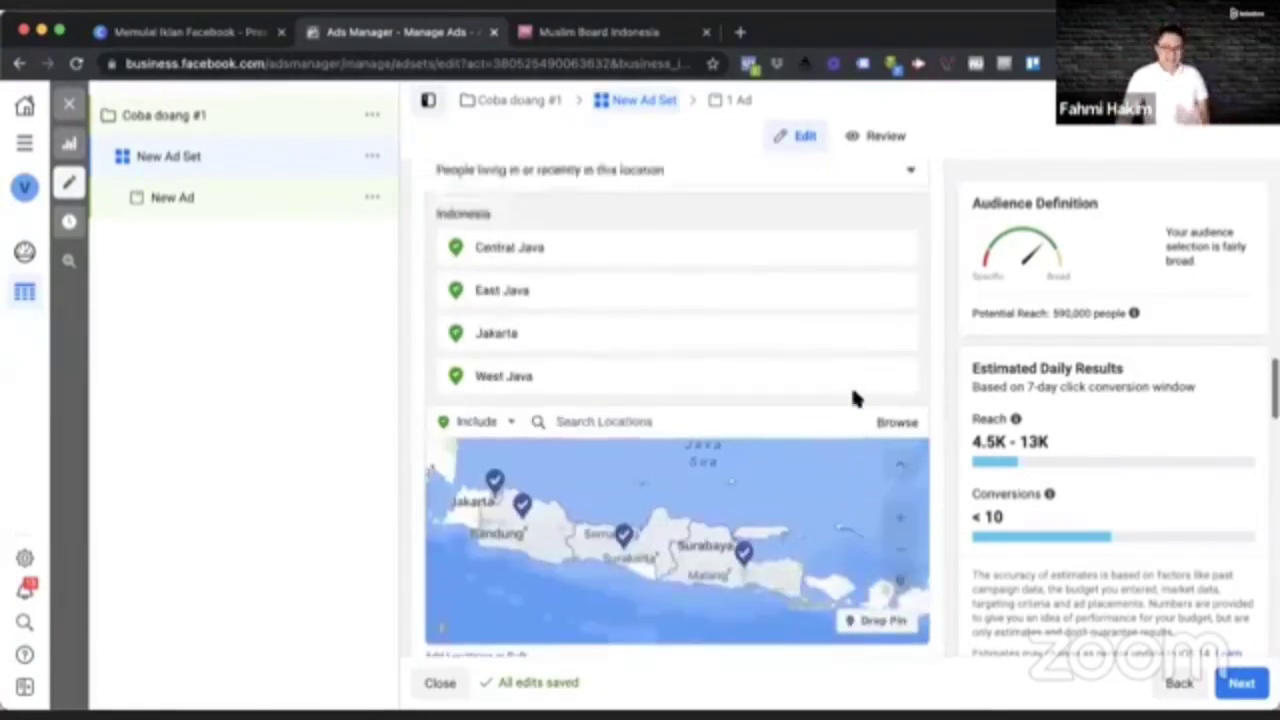
pyautogui.scroll(-6, 853, 398)
pyautogui.scroll(-3, 772, 590)
pyautogui.scroll(-5, 776, 601)
pyautogui.scroll(3, 622, 460)
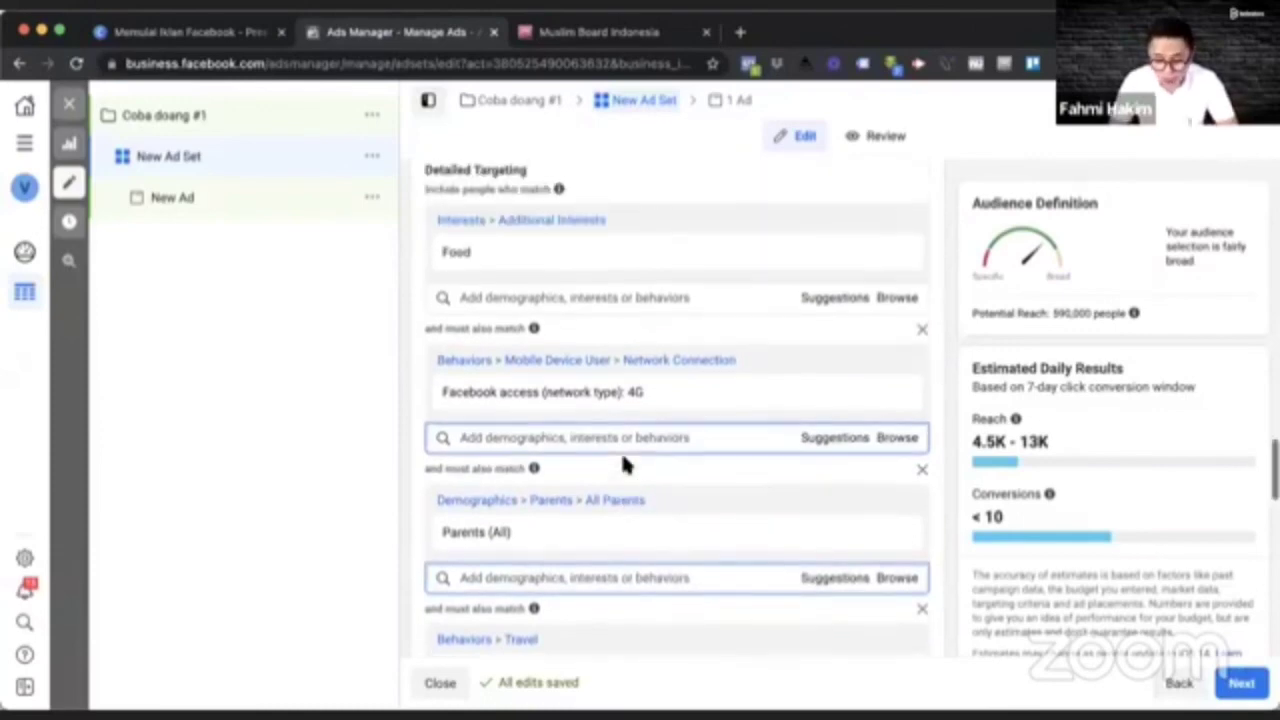
pyautogui.scroll(3, 621, 451)
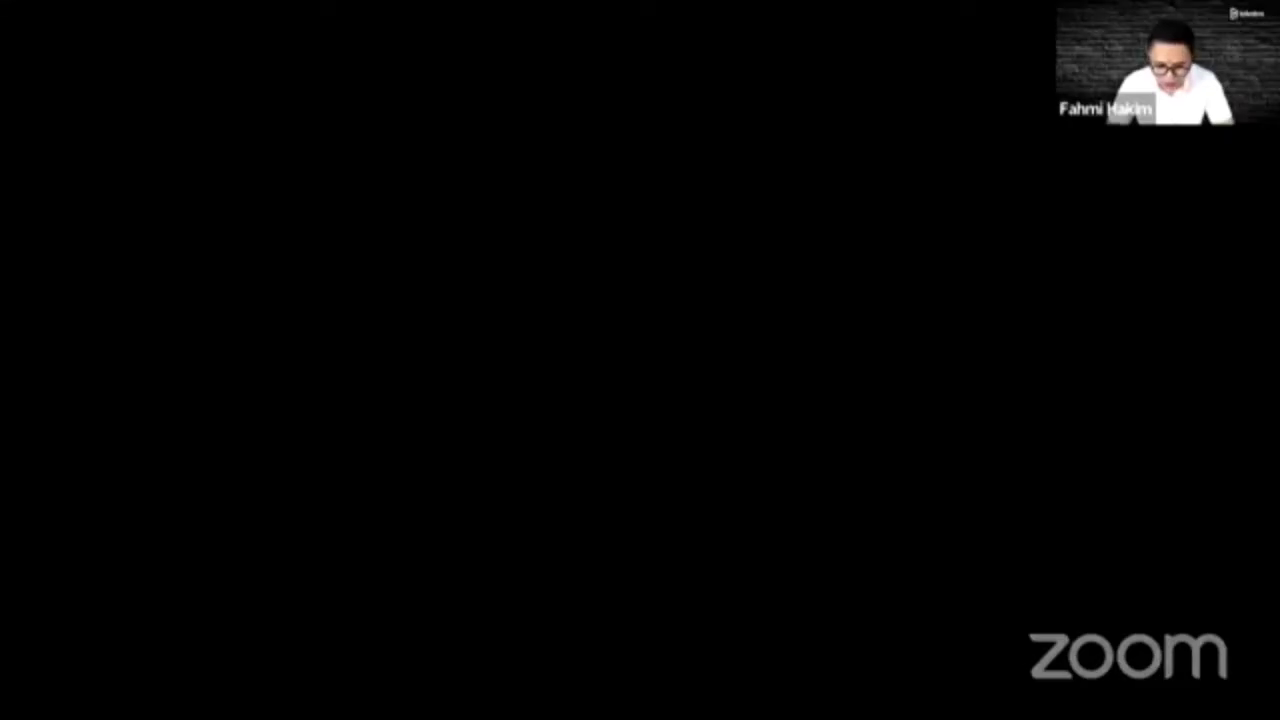
# Step: Switch to the Canva presentation and go through the four market aspects on the "4 Sisi Market" slide, from Geografis to Behaviour
pyautogui.scroll(5, 633, 363)
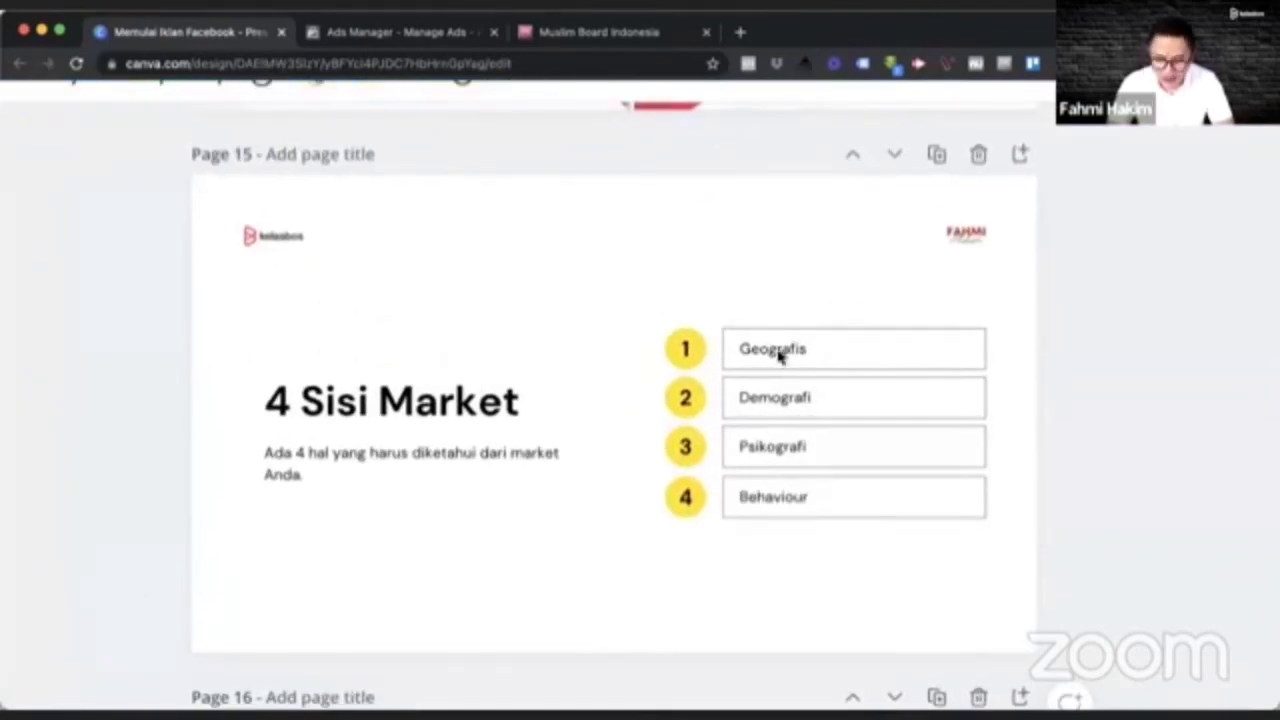
pyautogui.click(818, 399)
pyautogui.click(780, 448)
pyautogui.click(754, 509)
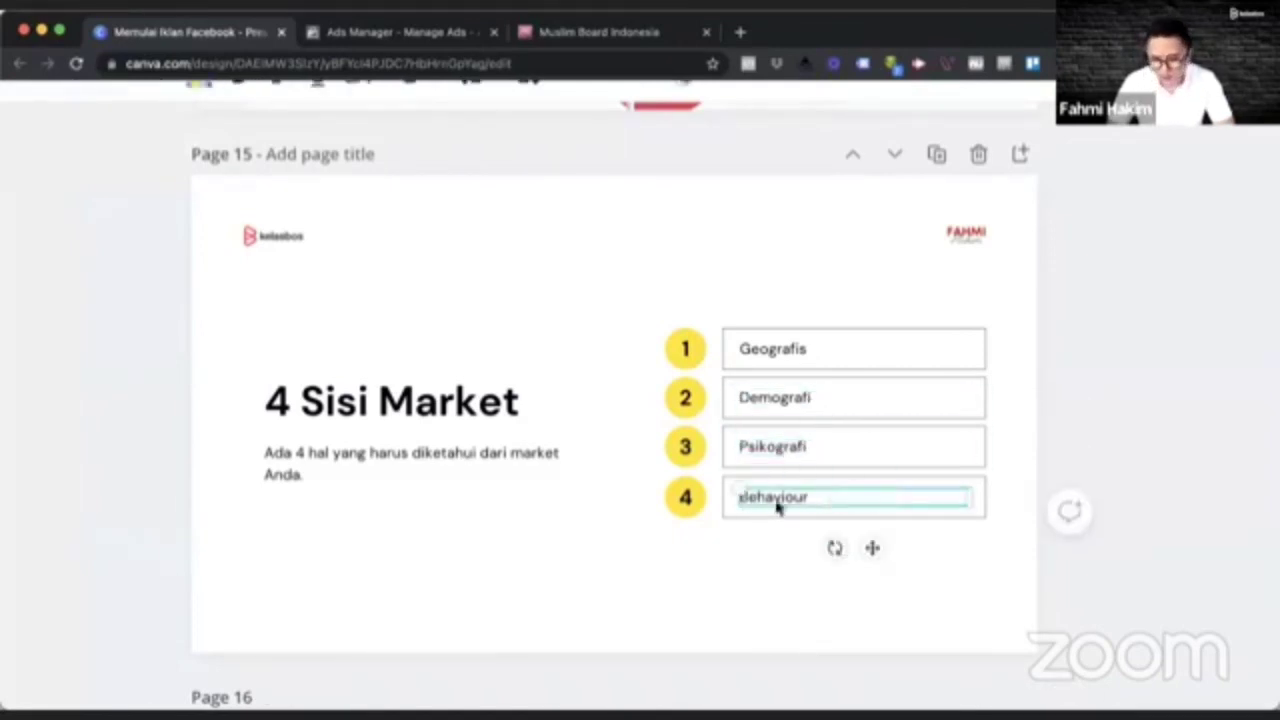
pyautogui.click(1171, 621)
# Step: Look ahead through the "#6 Ads Journey" section, including the Ads Journey timeline and the Journey Pembelian slide
pyautogui.scroll(-2, 1171, 621)
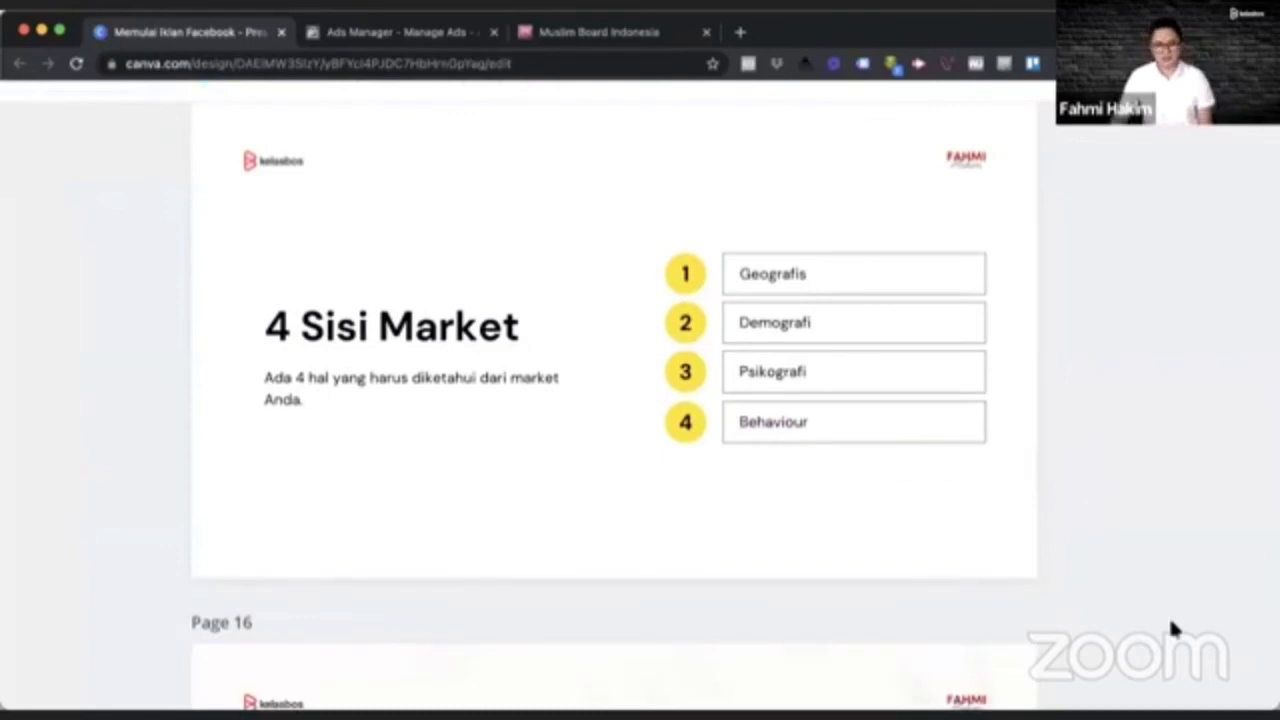
pyautogui.scroll(-10, 1171, 623)
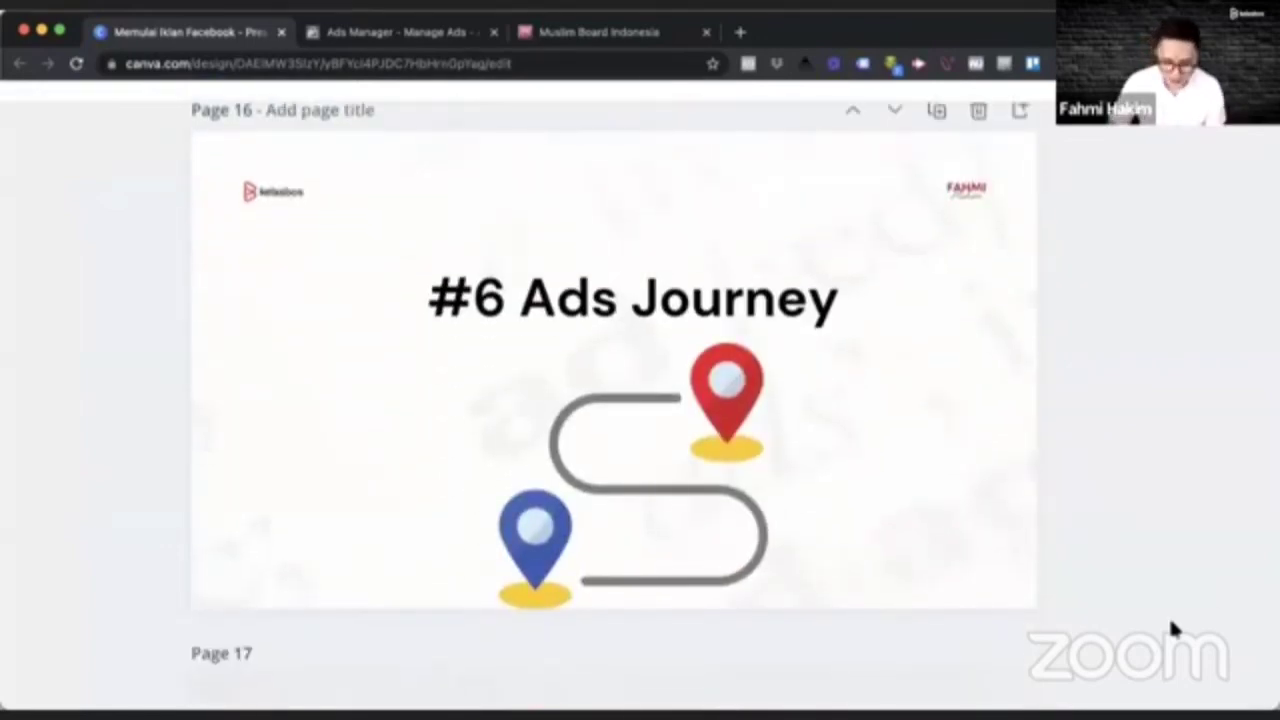
pyautogui.scroll(-12, 906, 443)
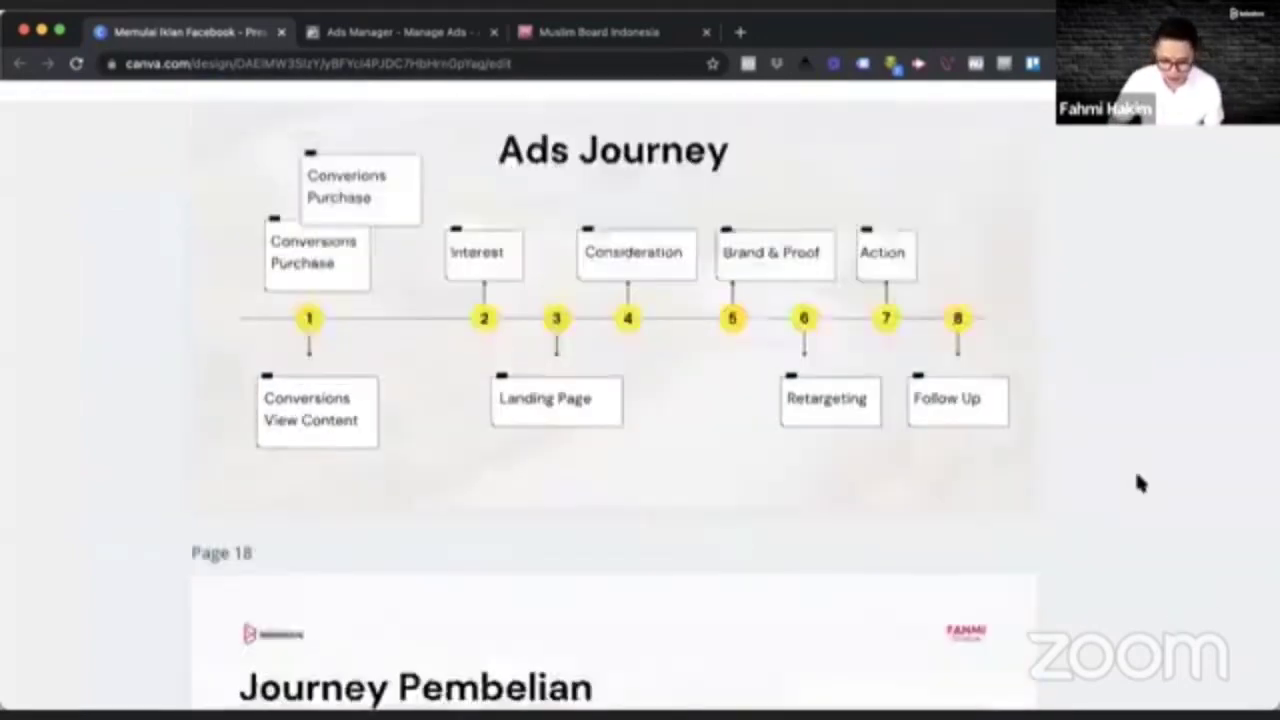
pyautogui.scroll(-14, 1140, 483)
# Step: Go back to the "Materi Webinar" overview slide and examine the list of webinar topics
pyautogui.scroll(20, 1140, 483)
pyautogui.scroll(20, 1140, 483)
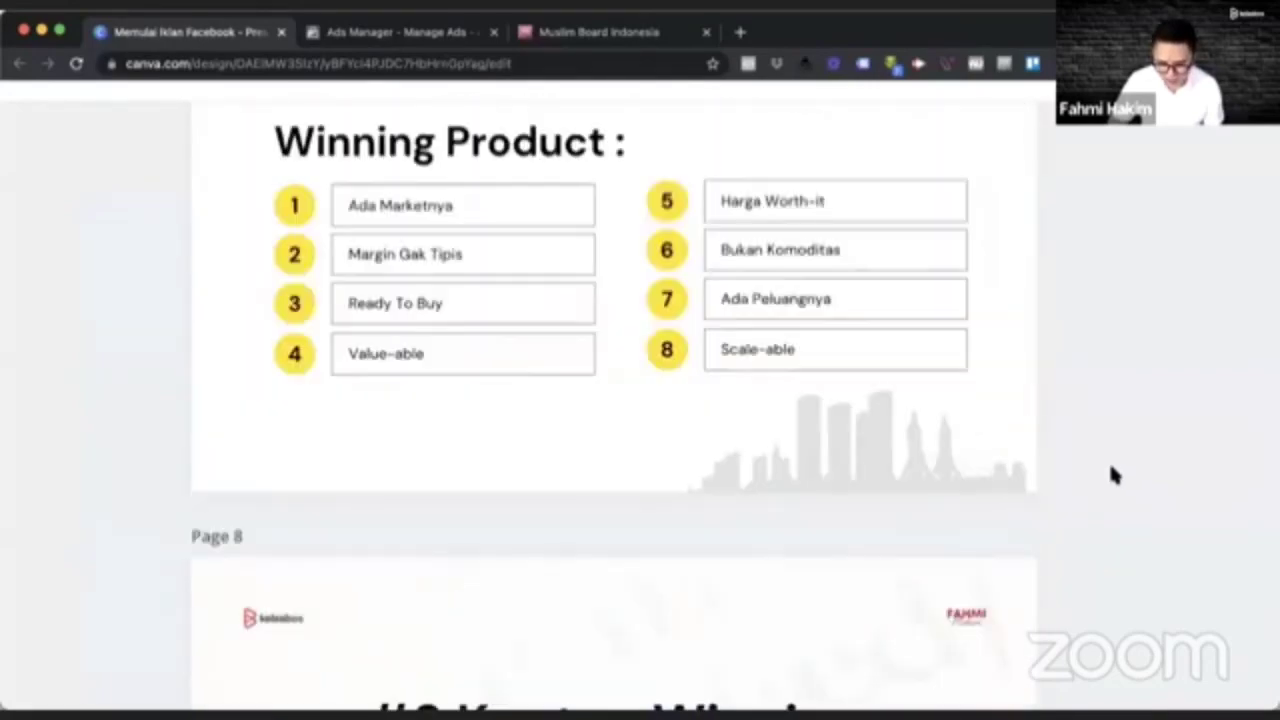
pyautogui.scroll(20, 1111, 468)
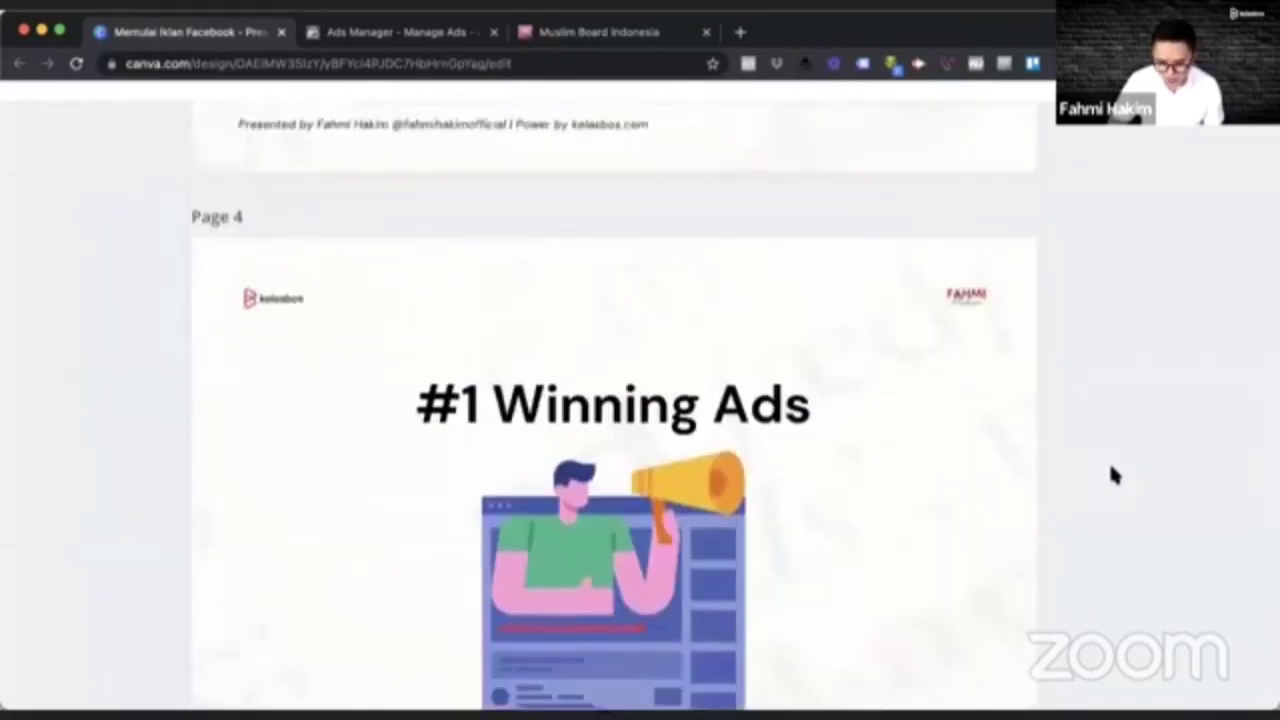
pyautogui.scroll(20, 1110, 472)
pyautogui.scroll(-8, 1090, 490)
pyautogui.scroll(2, 1073, 541)
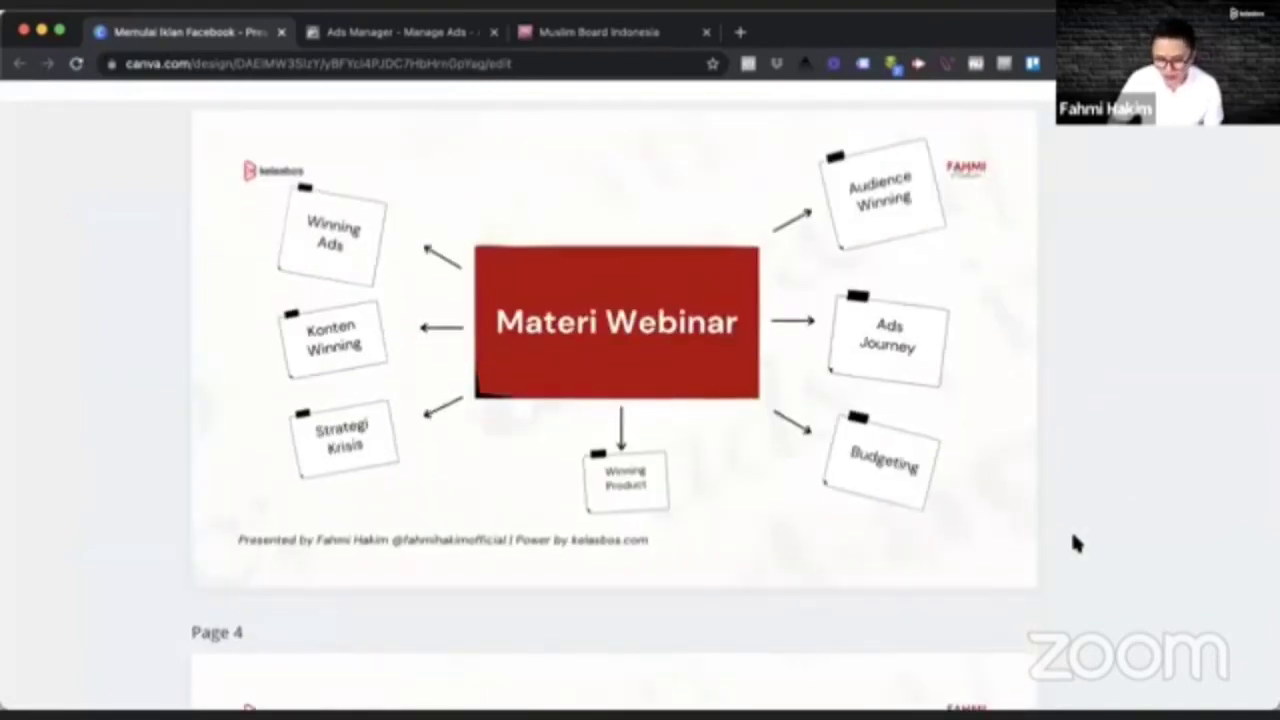
# Step: Review the slides in order from "Winning Ads" through "Konten Winning", "Adaptasi" and "4 Sisi Market" up to "#6 Ads Journey"
pyautogui.scroll(-17, 1073, 541)
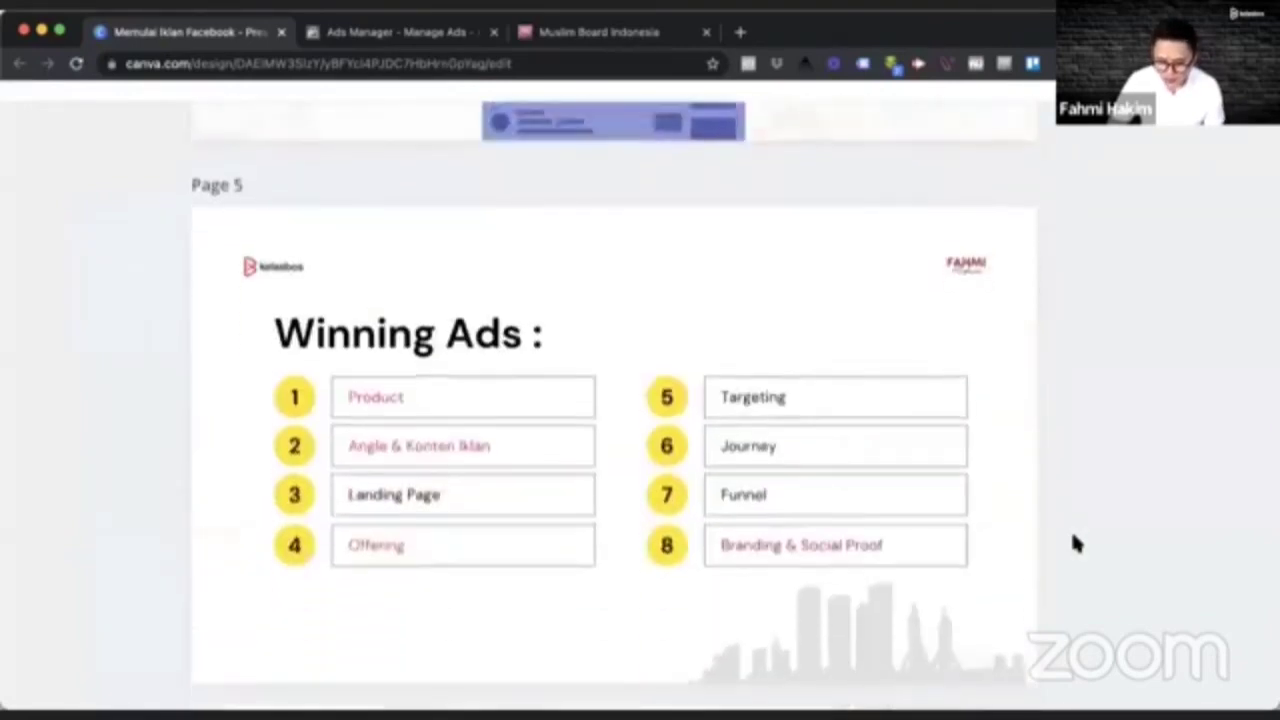
pyautogui.scroll(-14, 1076, 543)
pyautogui.scroll(-20, 1149, 590)
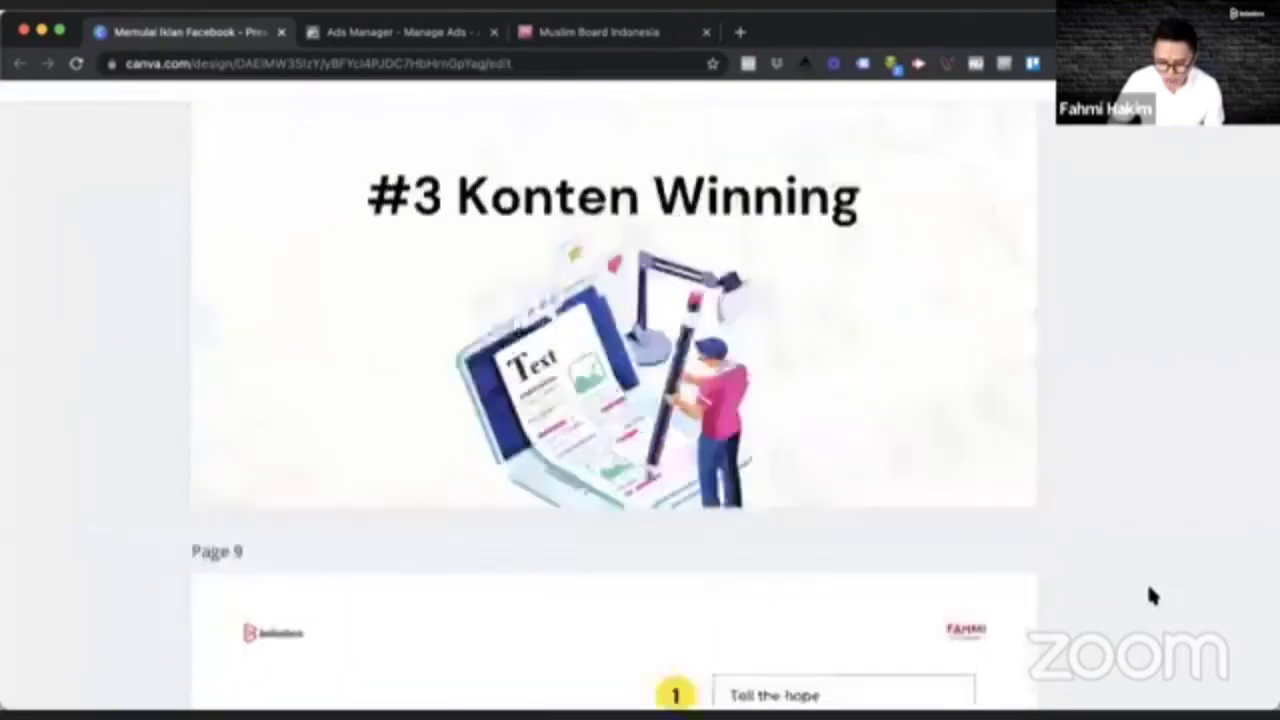
pyautogui.scroll(-15, 1149, 590)
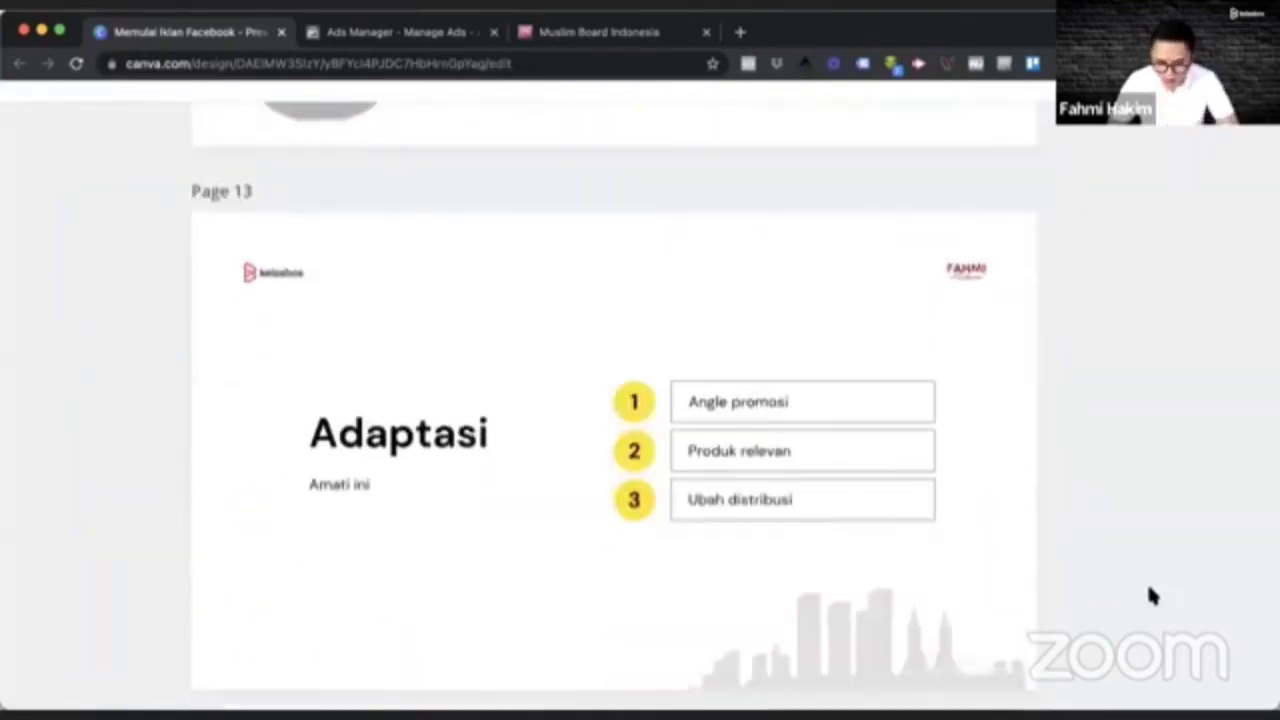
pyautogui.scroll(-10, 1150, 595)
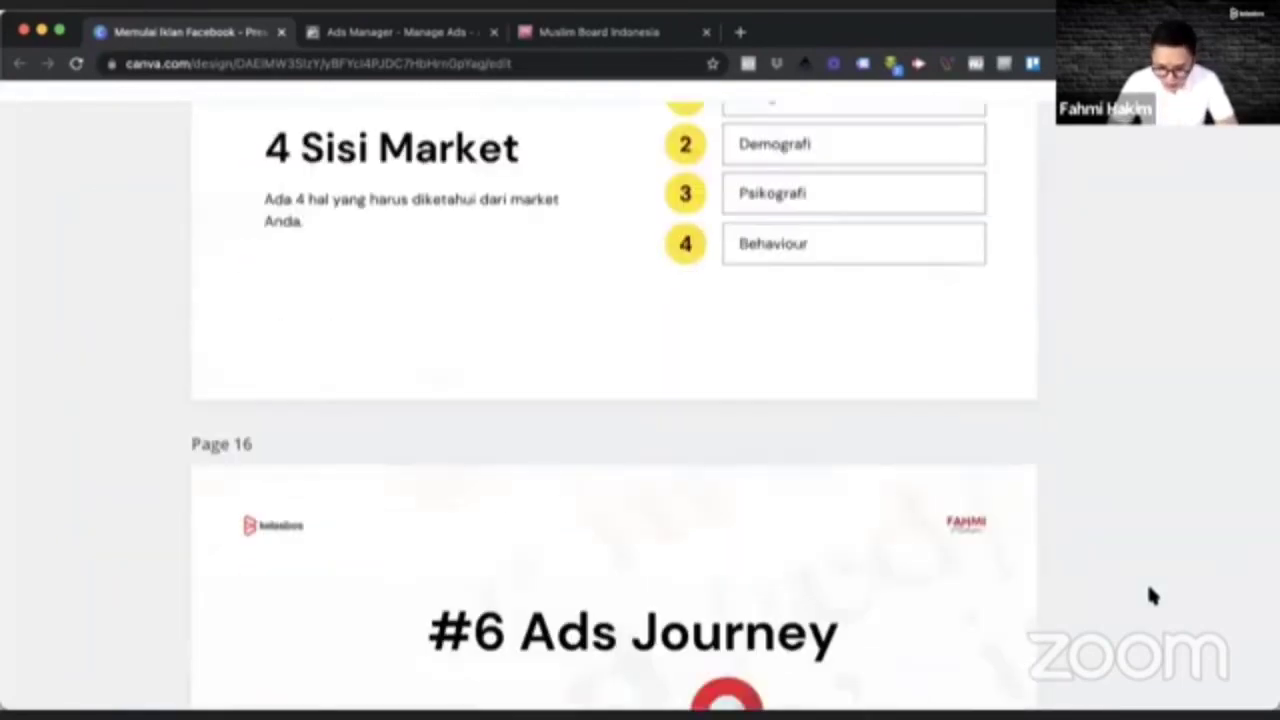